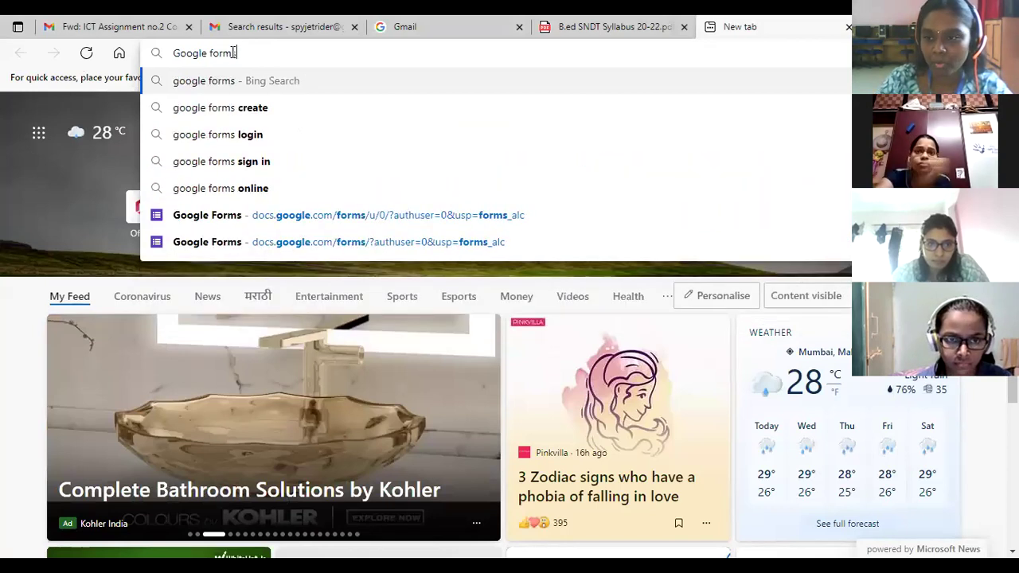
Step: Open the Google Forms sign-in page from a web search for "Google forms" and switch to a different Google account
key(Return)
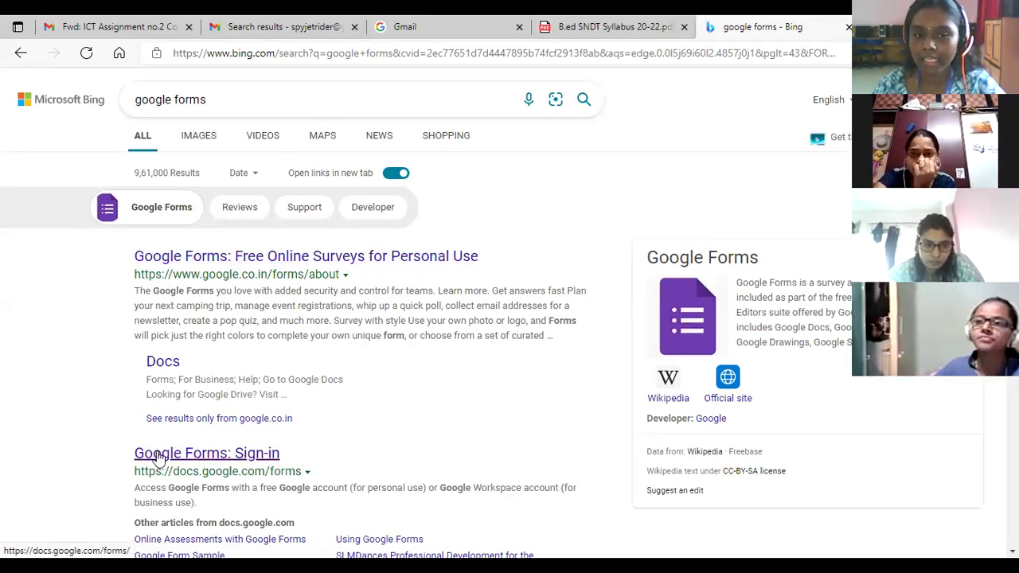
click(198, 456)
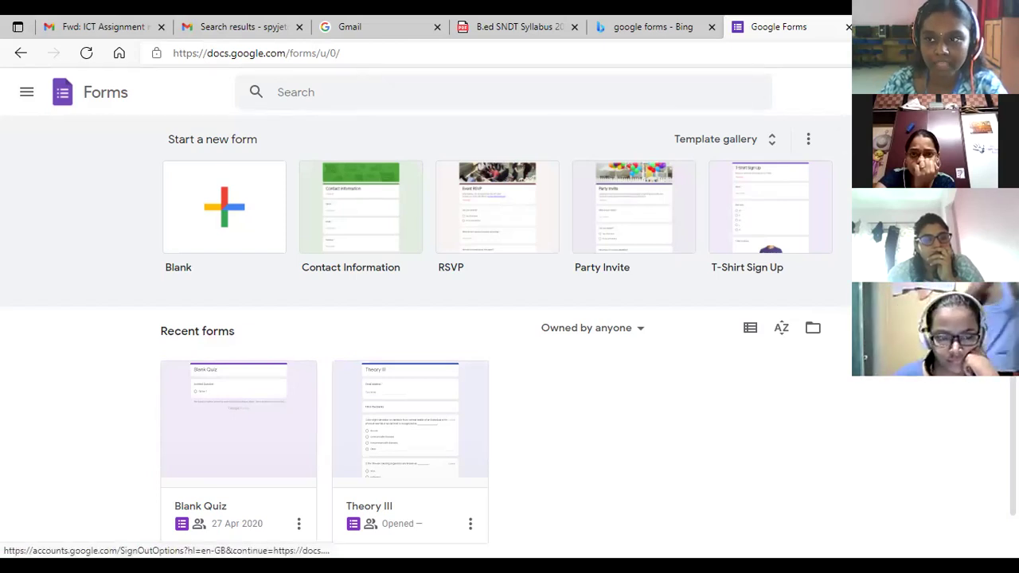
click(984, 92)
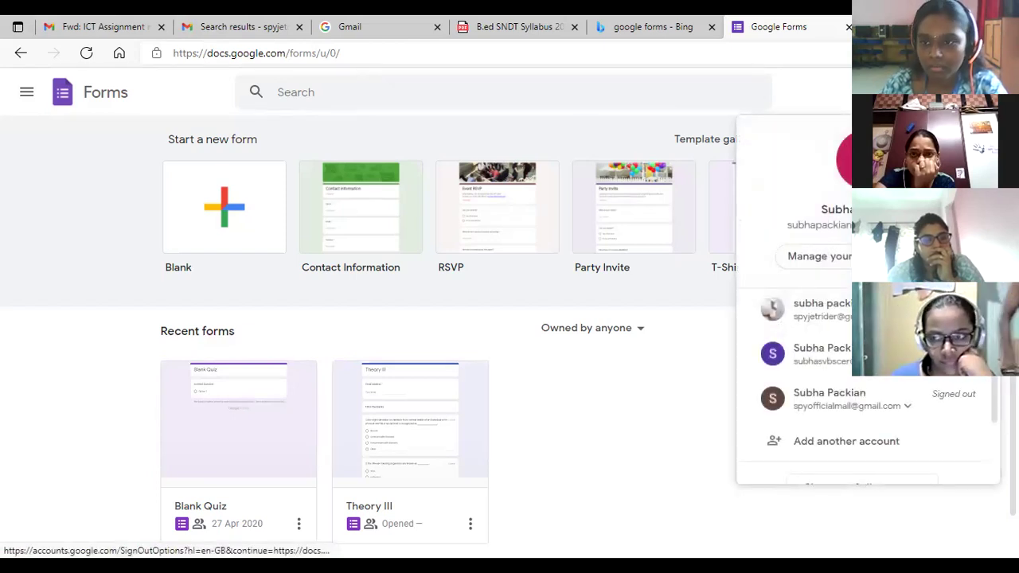
click(876, 479)
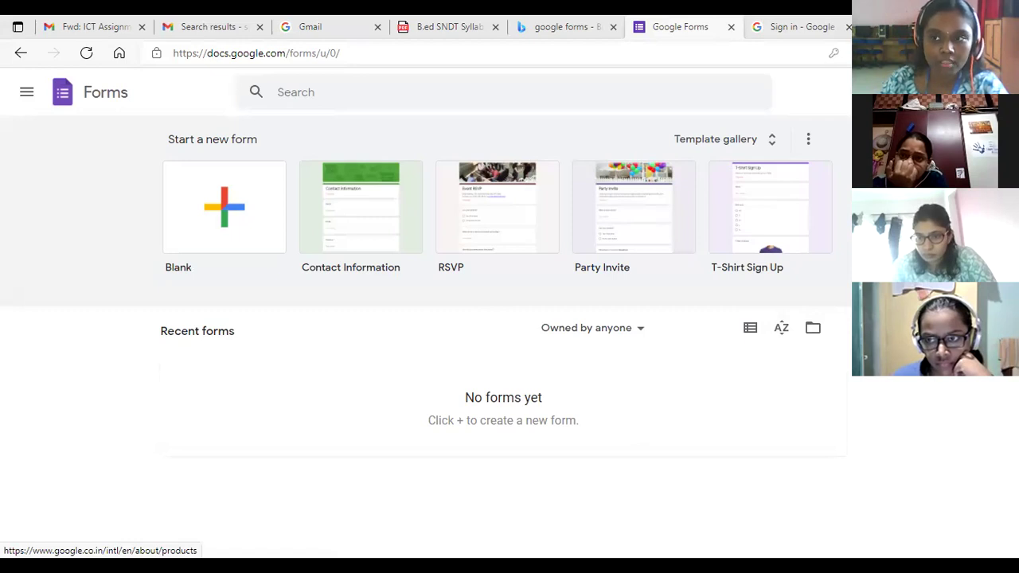
Step: Look through the list of Google apps to locate the Forms app, then close the list
click(951, 91)
scroll(882, 271, down, 10)
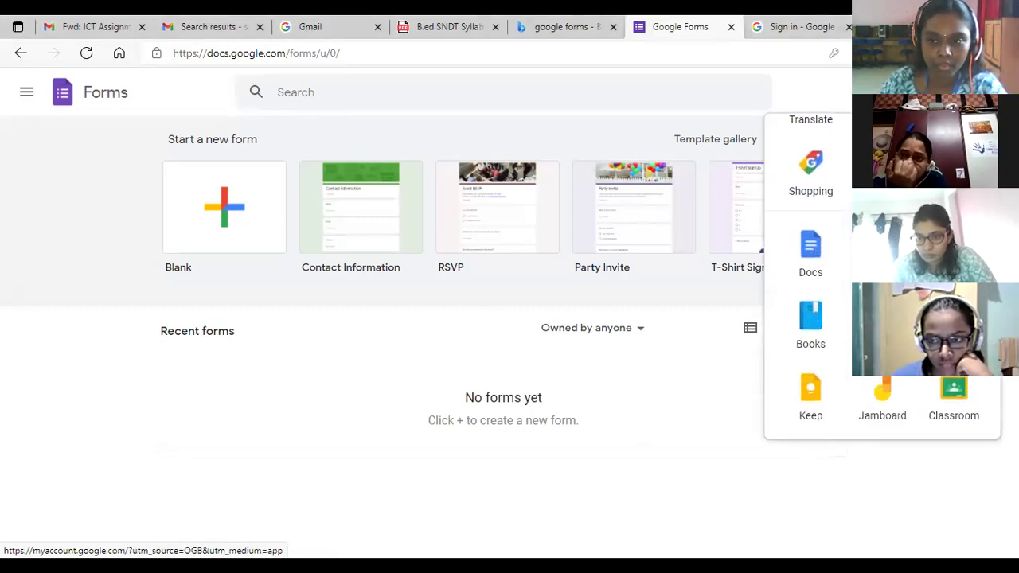
scroll(883, 376, down, 3)
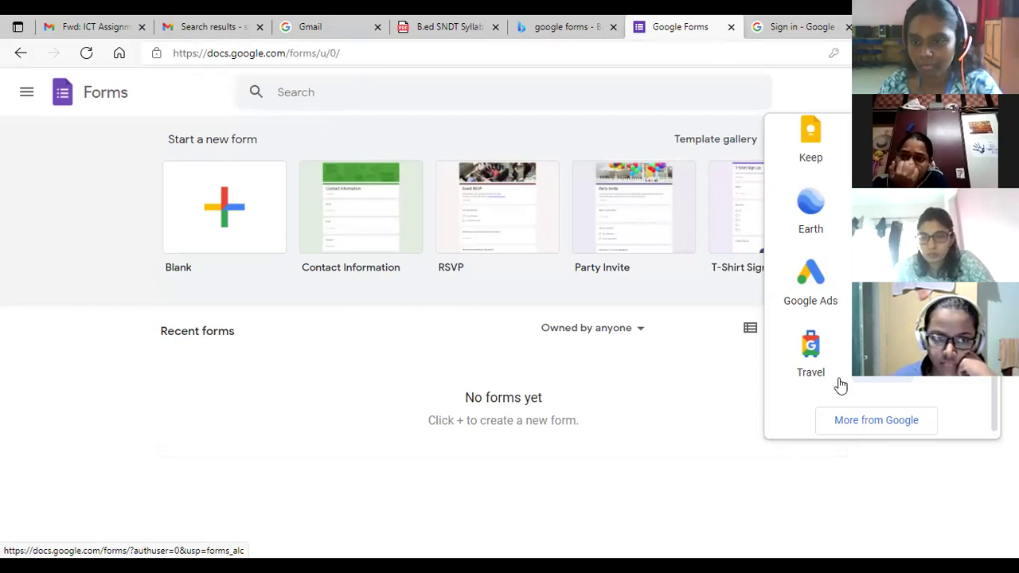
click(205, 296)
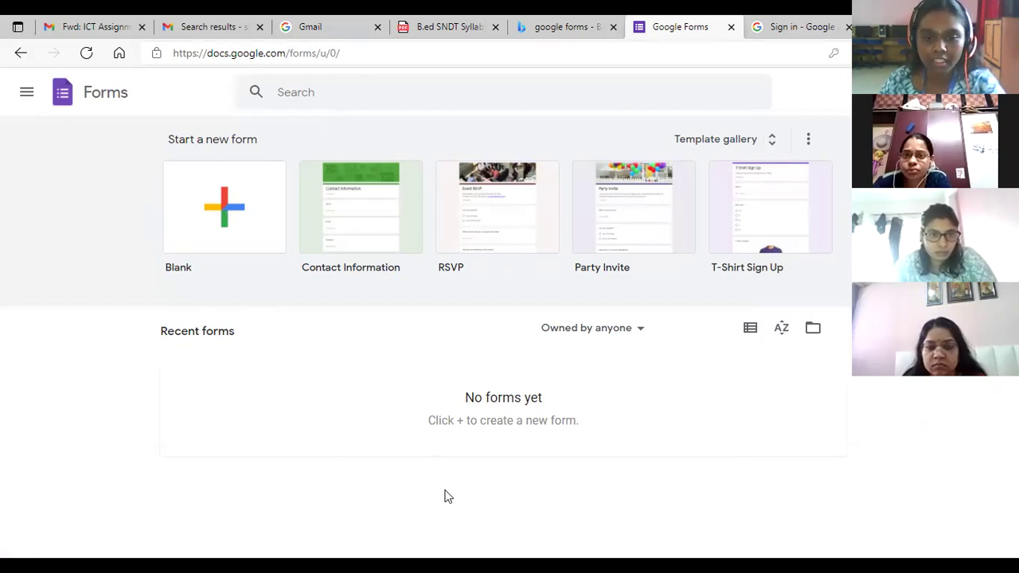
Step: Create a blank form, dismissing the offered tour, and select its name for editing
click(215, 221)
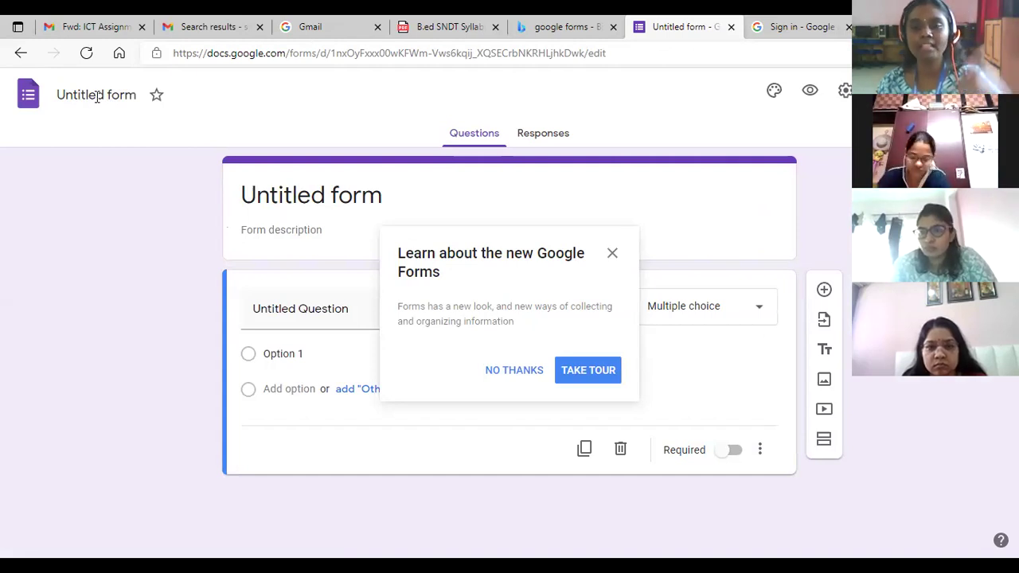
click(612, 253)
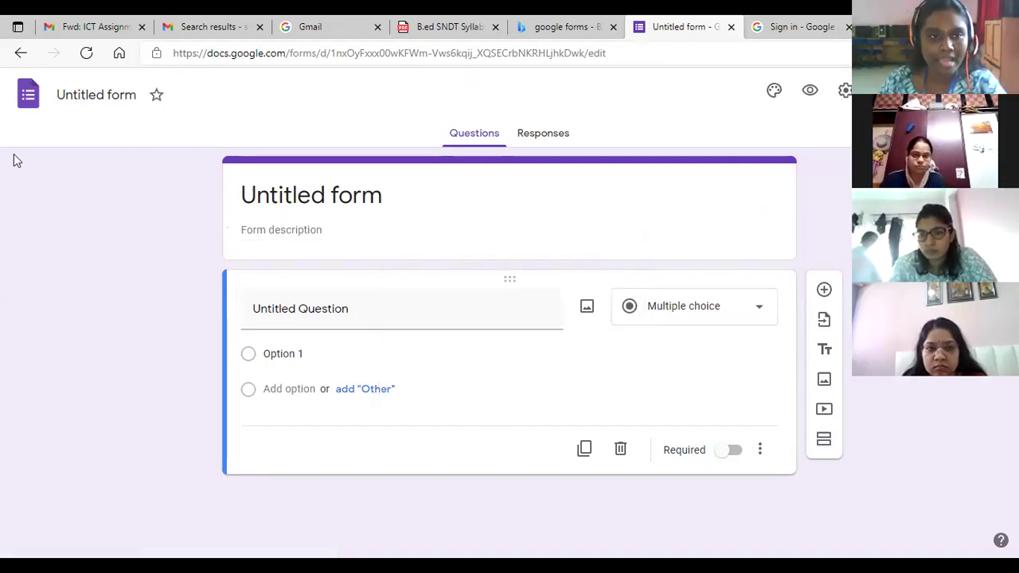
click(80, 95)
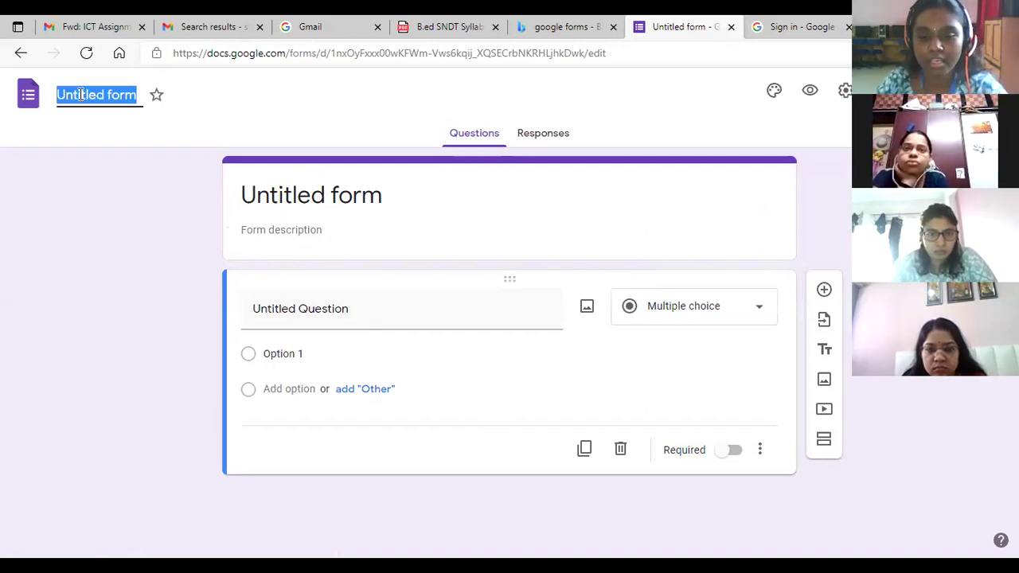
text(U)
key(BackSpace)
text(Which)
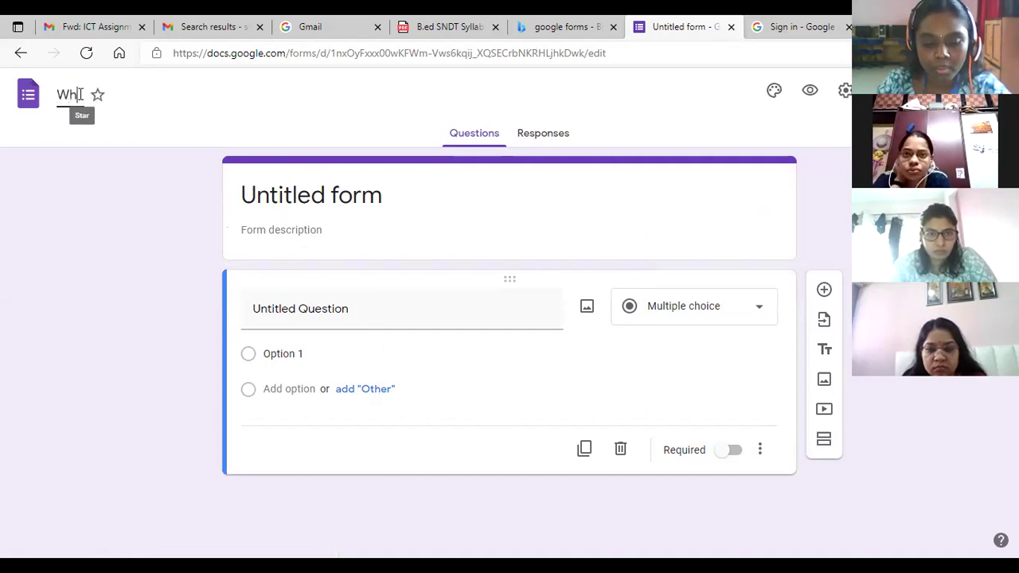
key(BackSpace)
key(BackSpace)
key(BackSpace)
key(BackSpace)
key(BackSpace)
text(U.)
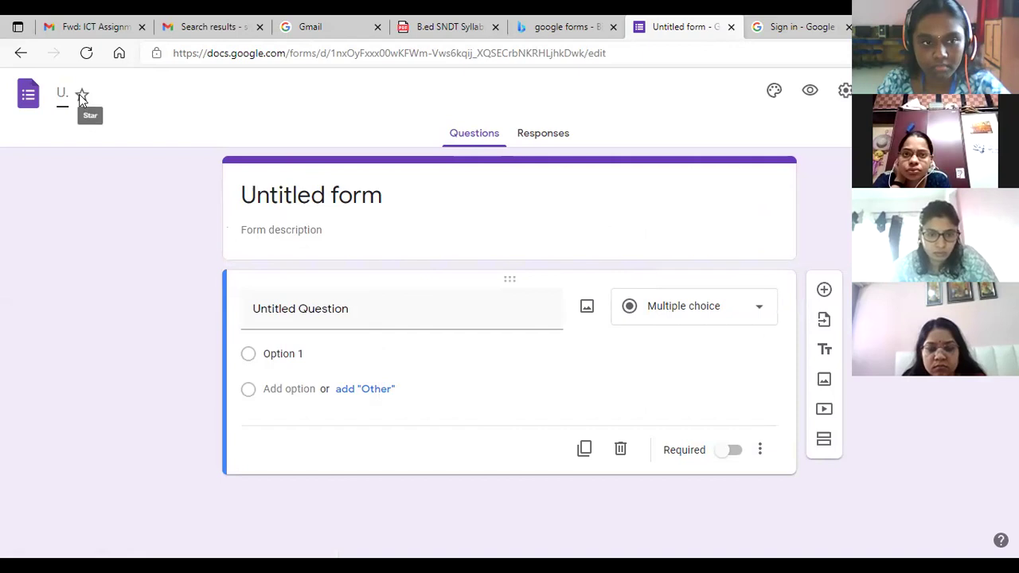
key(BackSpace)
Step: Name the form "Choice of Educational Boards in India" and apply the name to the form's heading
text(Educat)
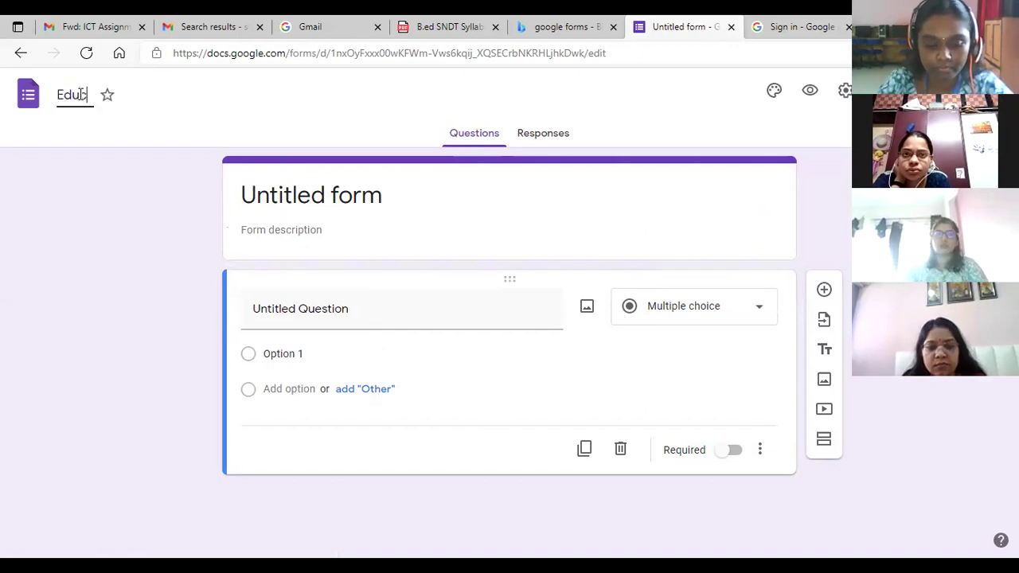
text(ional Boards in India)
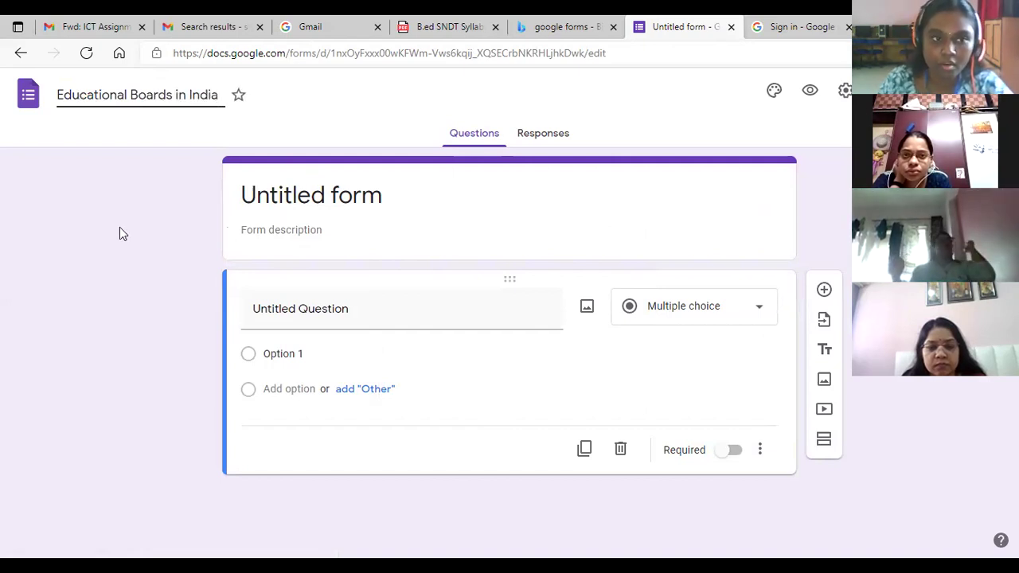
click(69, 103)
text(Choice )
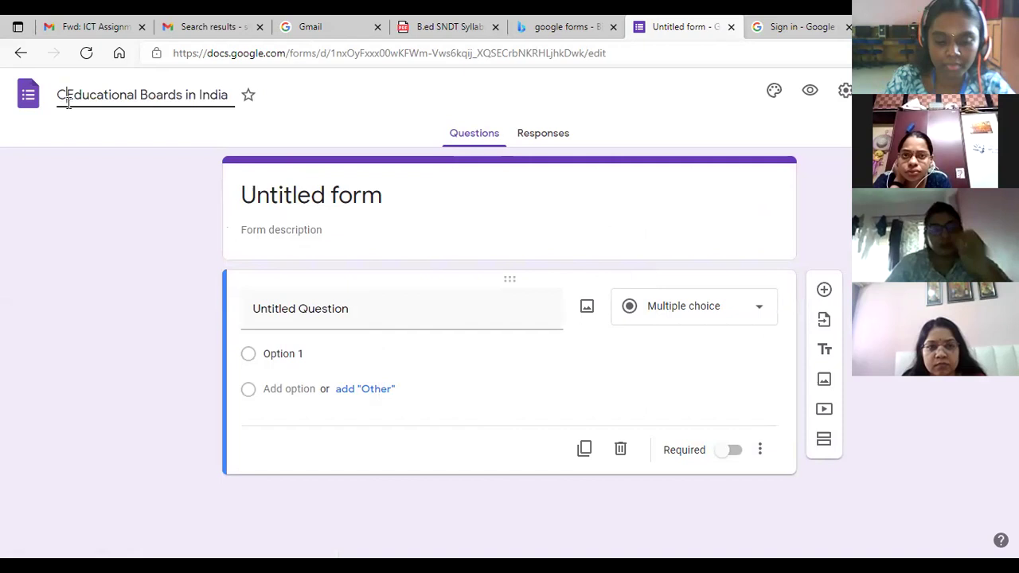
text(of)
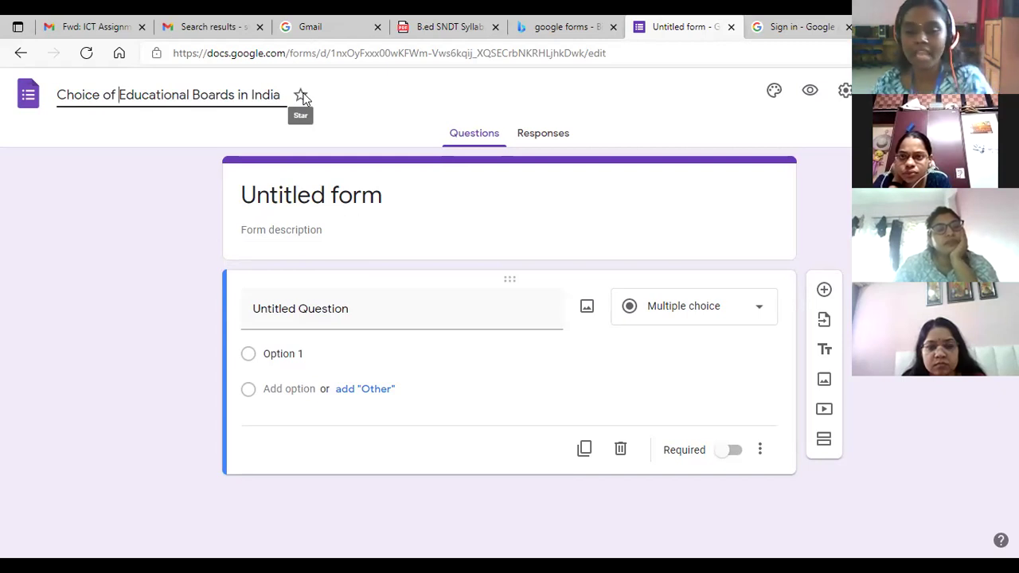
click(111, 97)
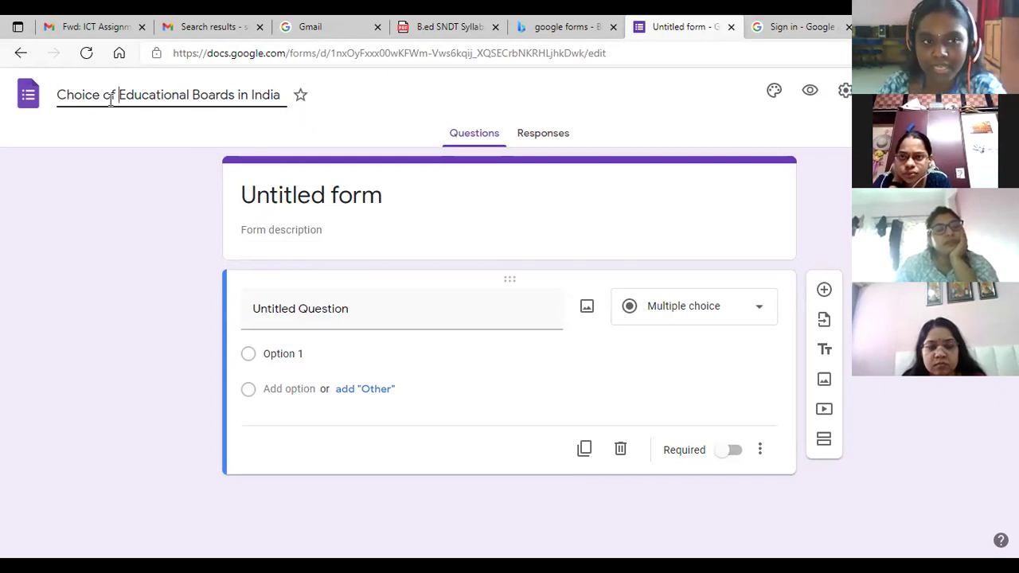
click(133, 182)
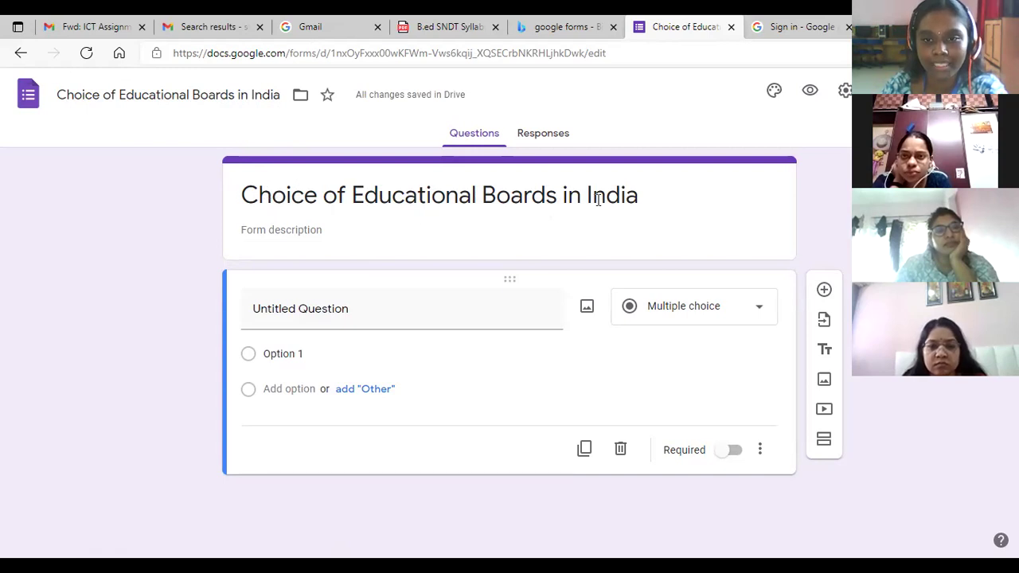
Step: Enter the form description "This form is foe educational purpose." below the form's heading
click(251, 231)
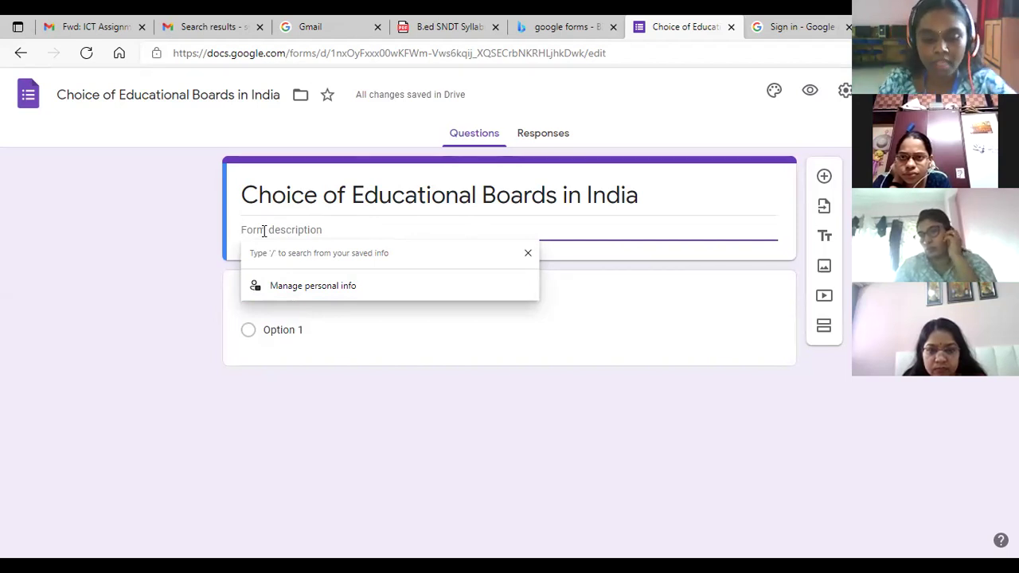
text(Th)
key(BackSpace)
text(is form )
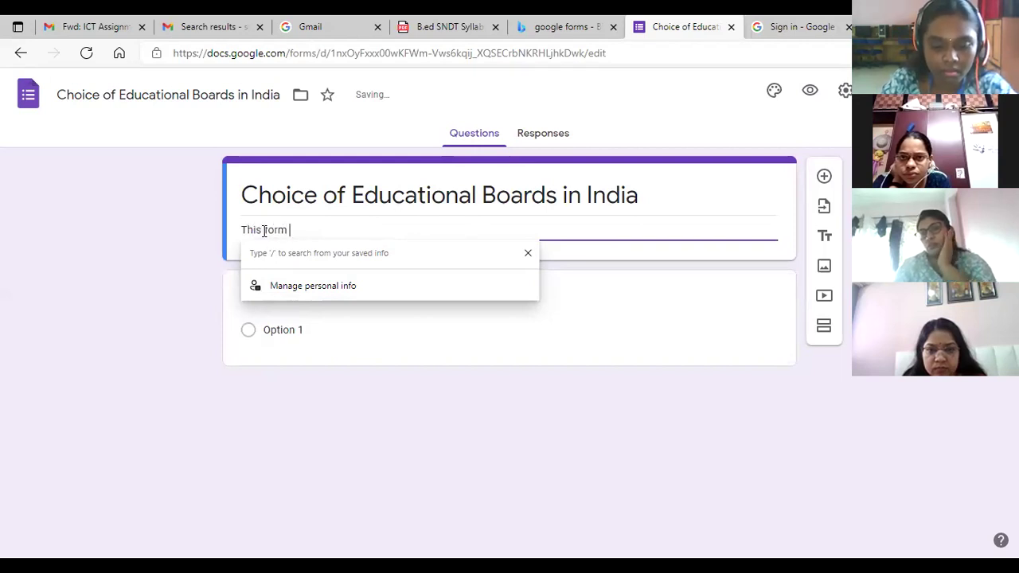
text(is foe educational )
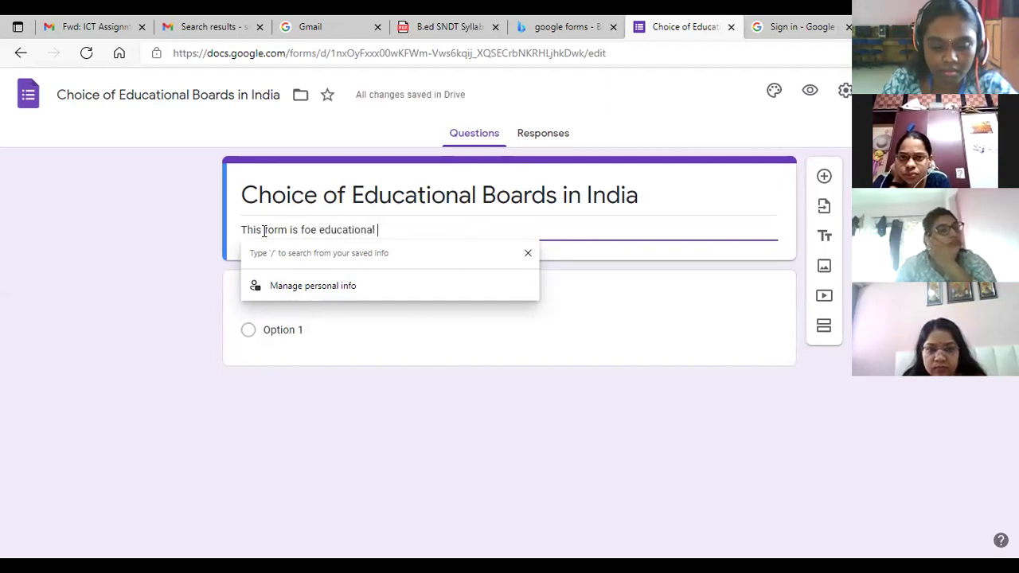
text(purpose)
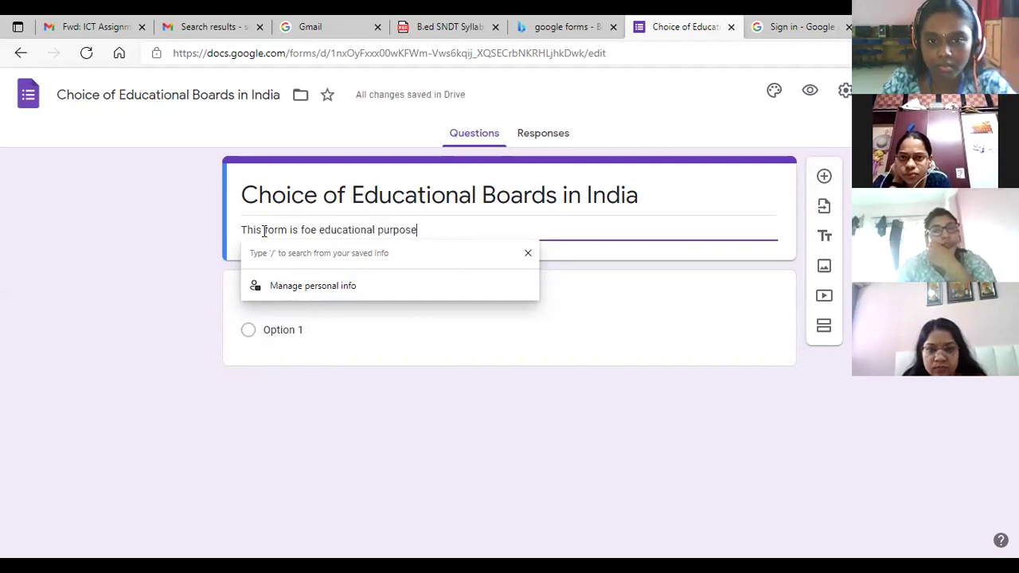
text(.)
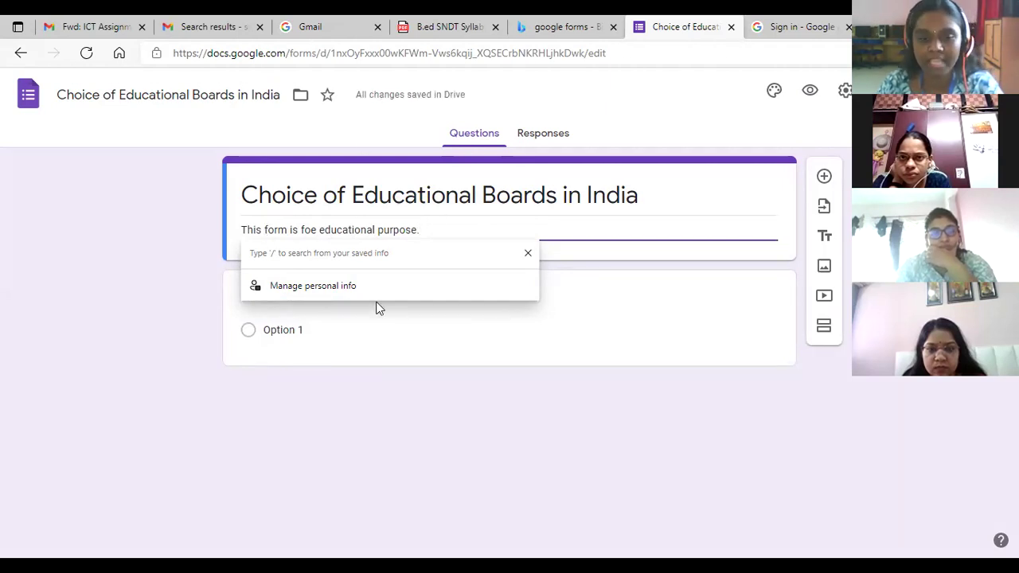
click(214, 292)
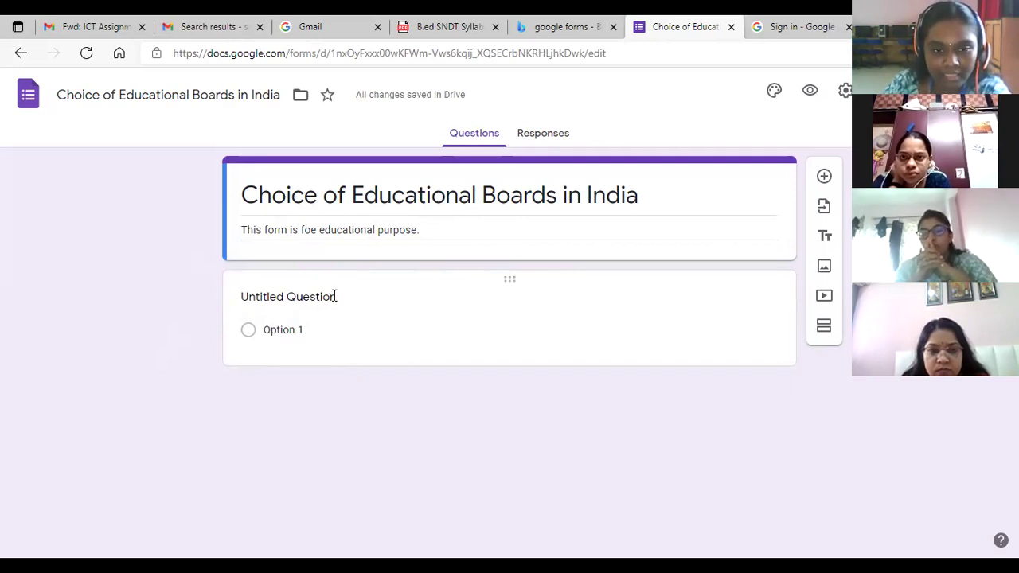
Step: Replace the placeholder title of the first question with "Name of the respondent"
click(273, 297)
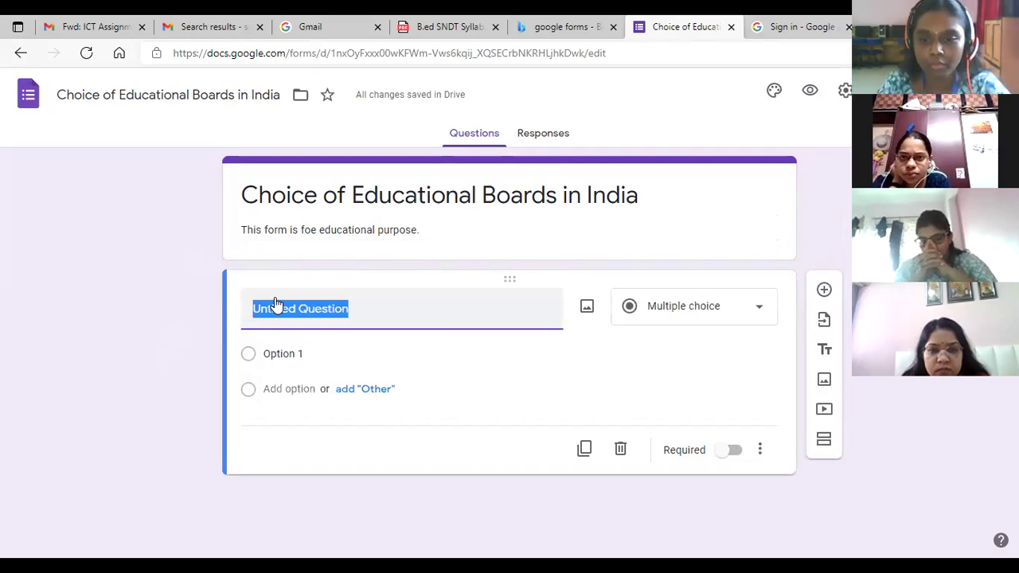
text(Name )
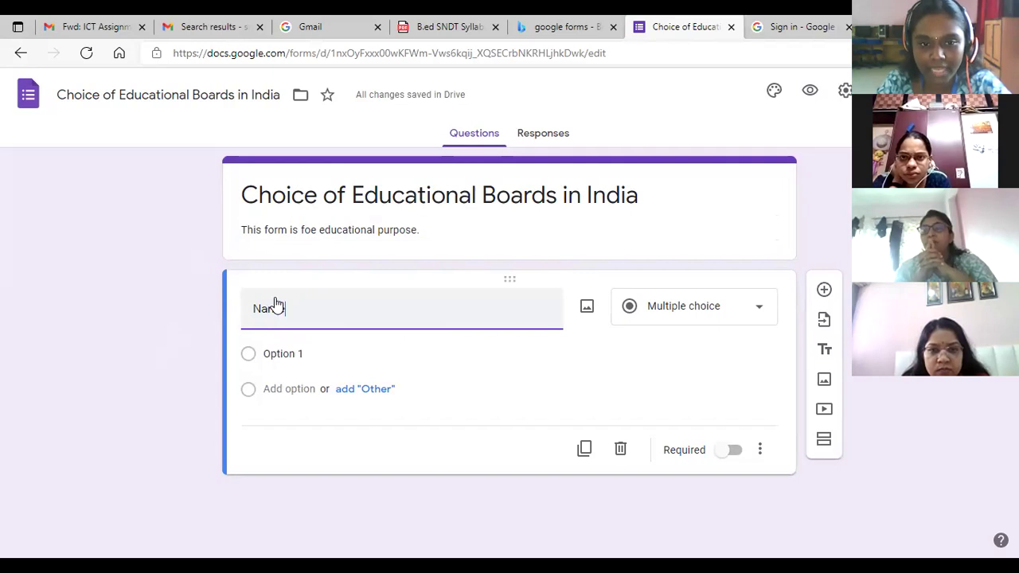
text(of the r)
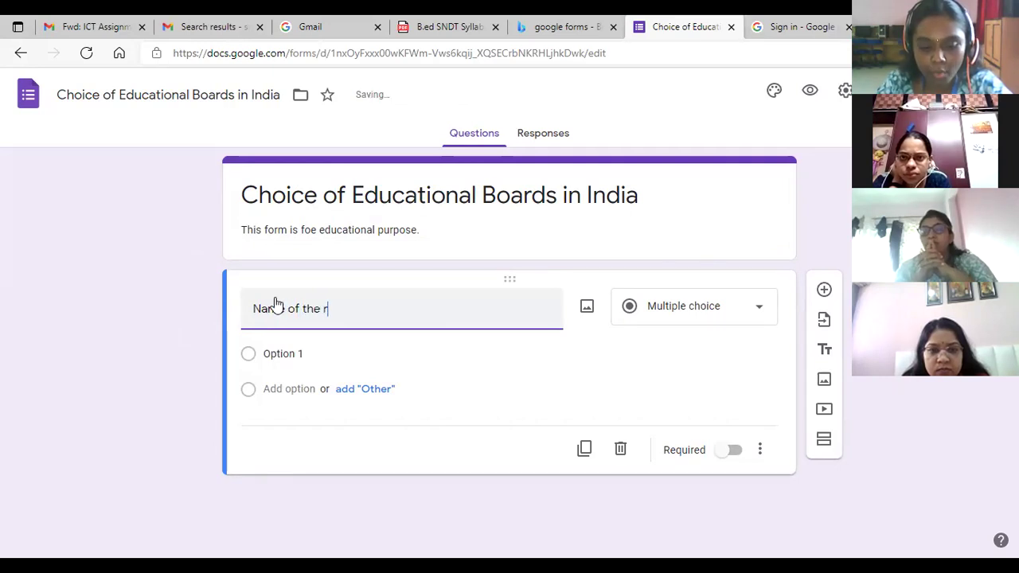
text(espondent)
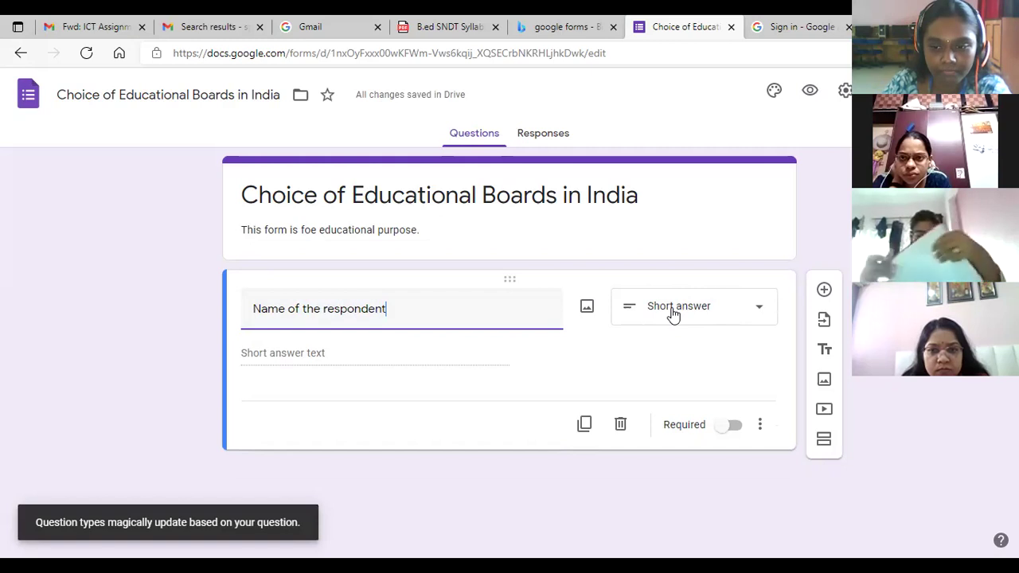
Step: Set the respondent name question's type to Short answer and make it required
click(760, 312)
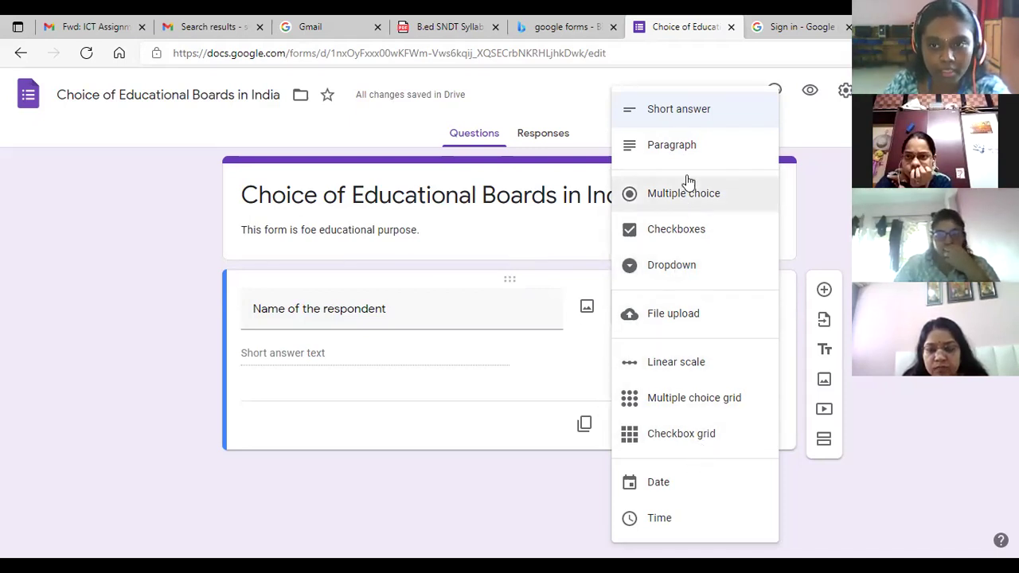
click(682, 113)
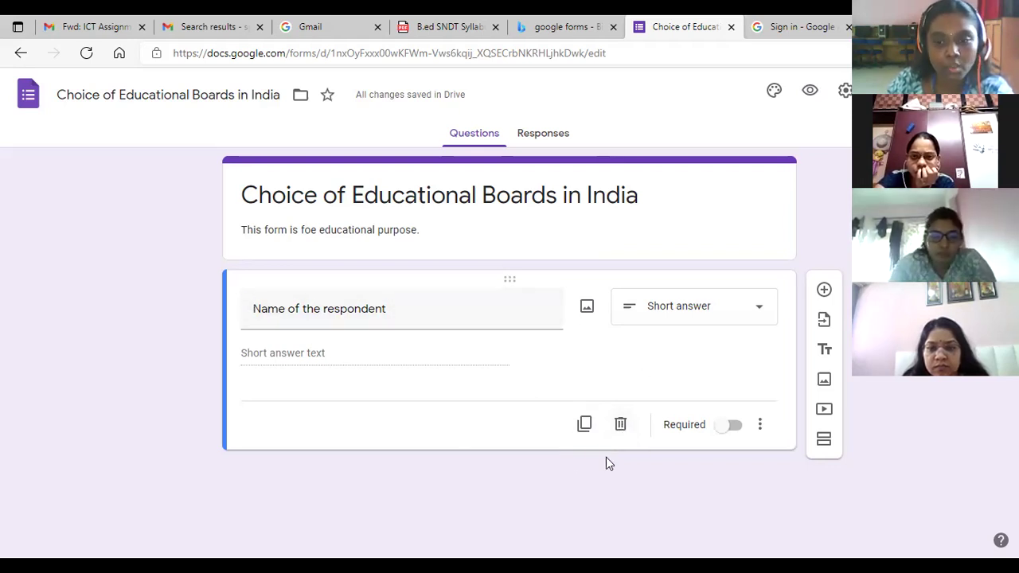
click(735, 427)
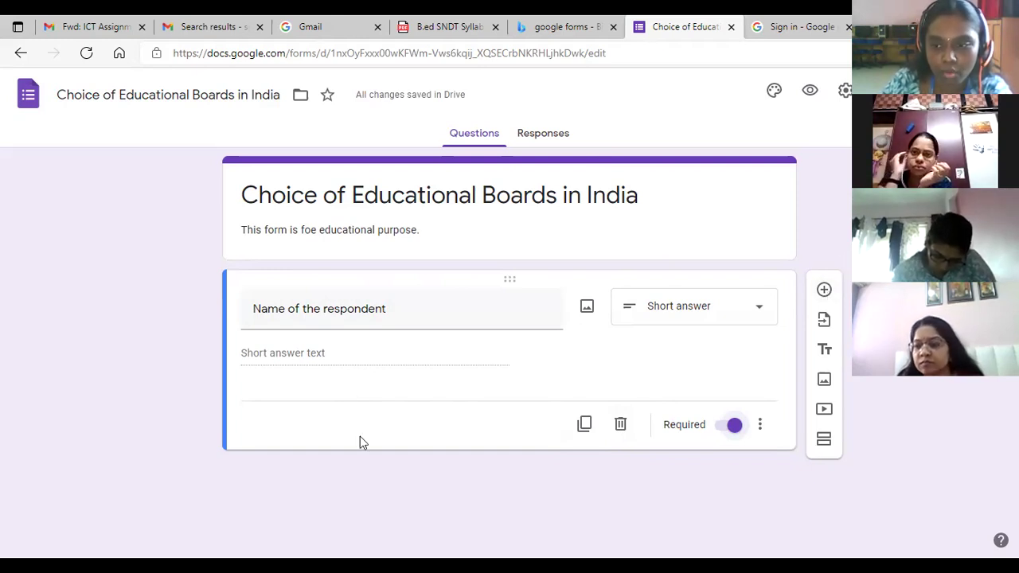
Step: Add a second question titled "Age Group" and keep its type as Multiple choice
click(823, 292)
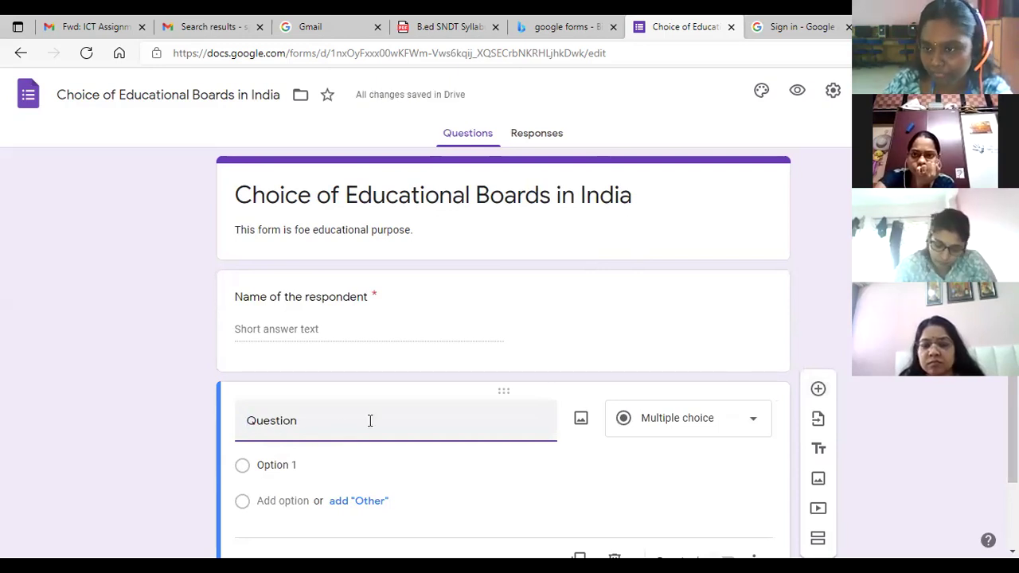
scroll(370, 420, down, 1)
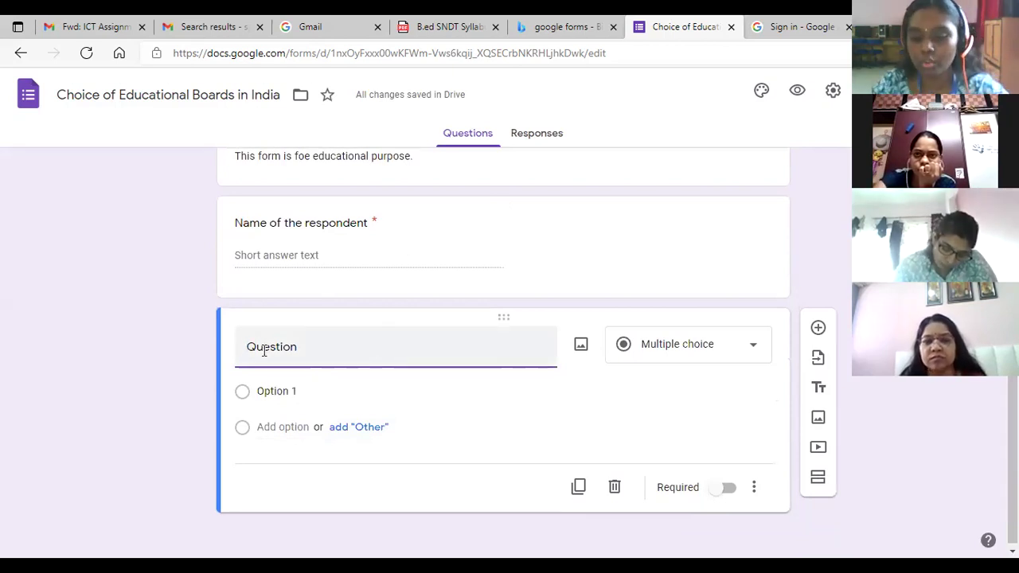
text(Ag)
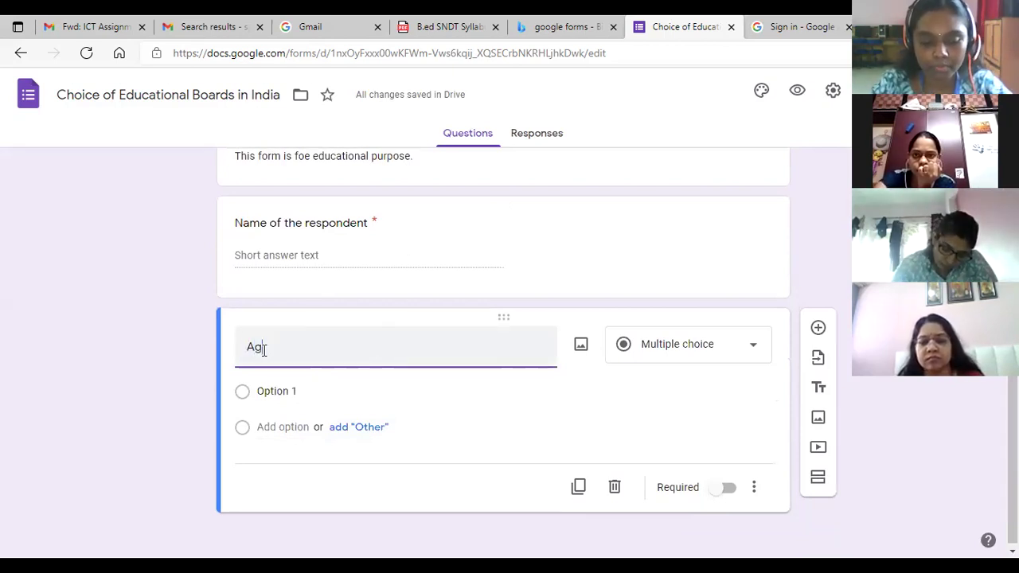
text(e Grou)
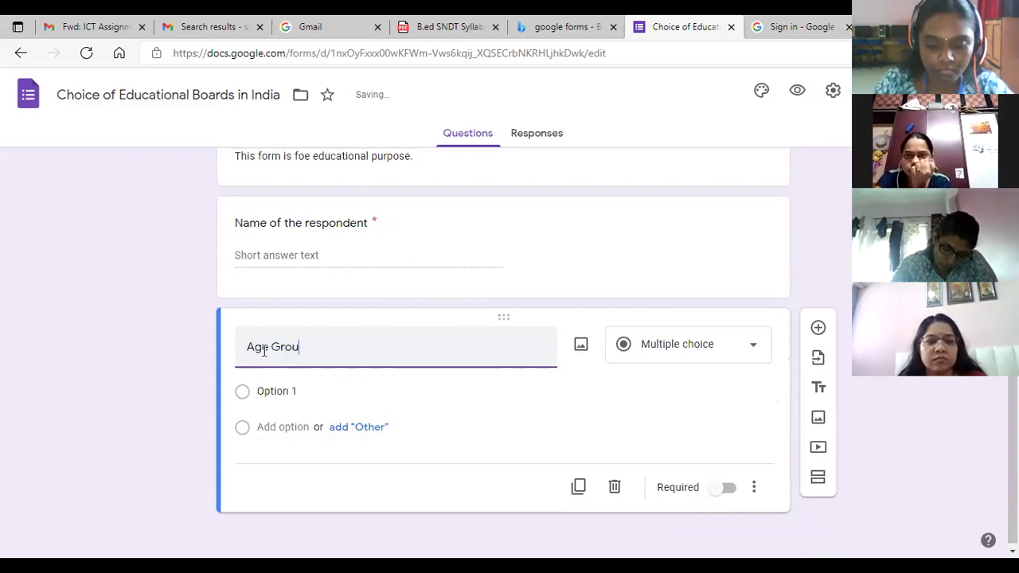
text(p)
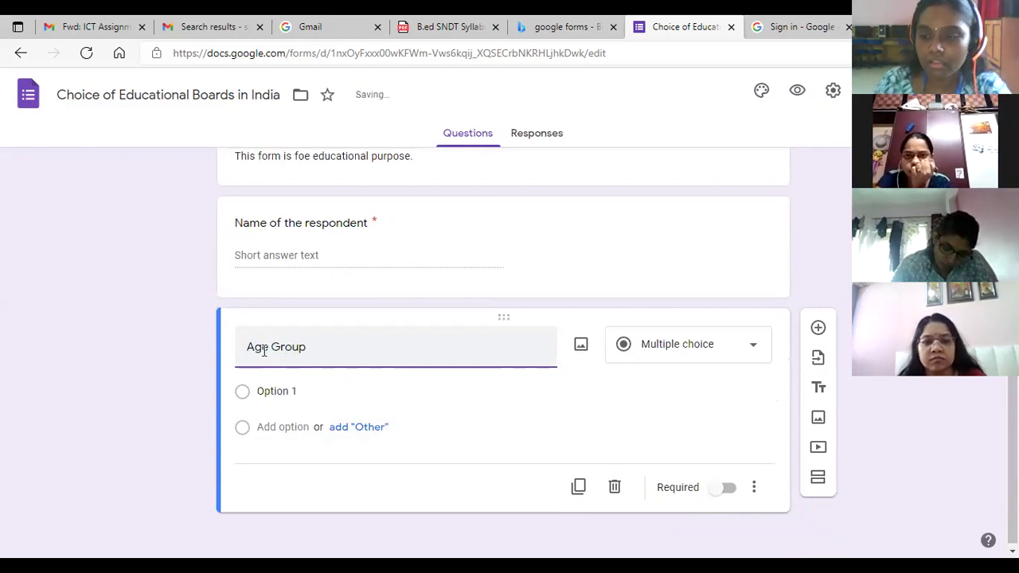
click(688, 354)
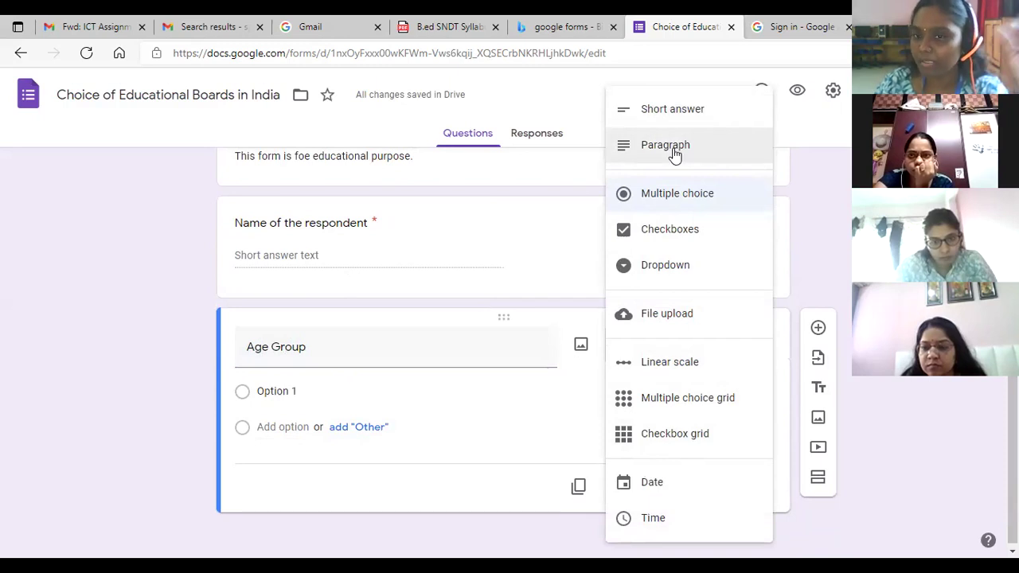
click(659, 195)
Step: Enter "10 to 18 years" and "18 to 35 years" as the first two options of the Age Group question
click(262, 391)
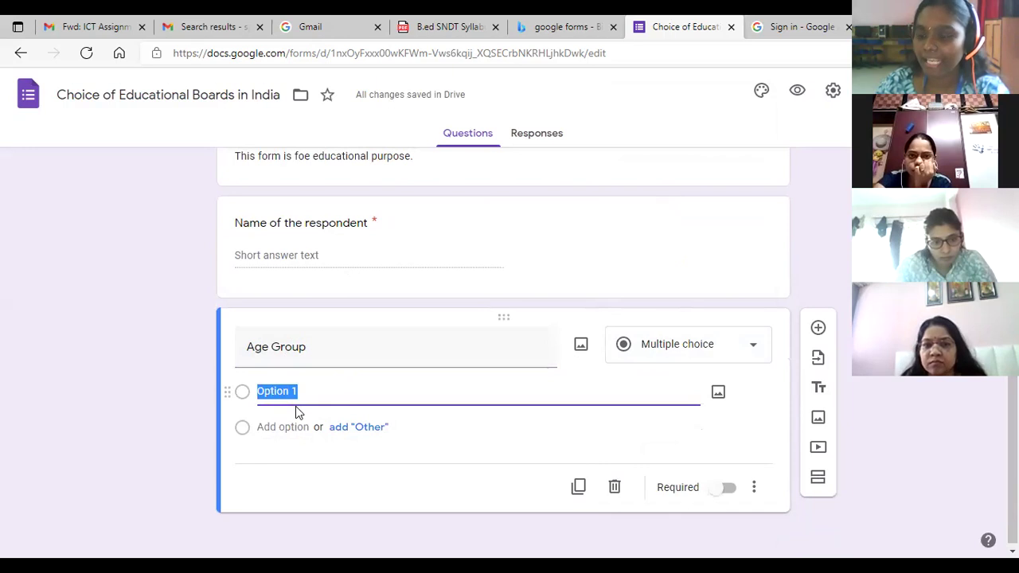
text(10)
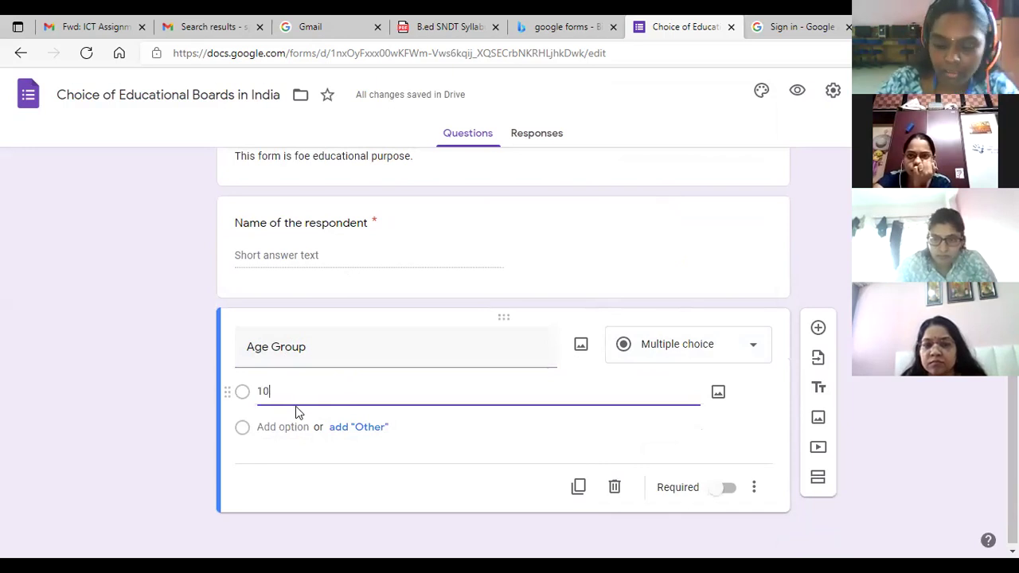
text( tp)
key(BackSpace)
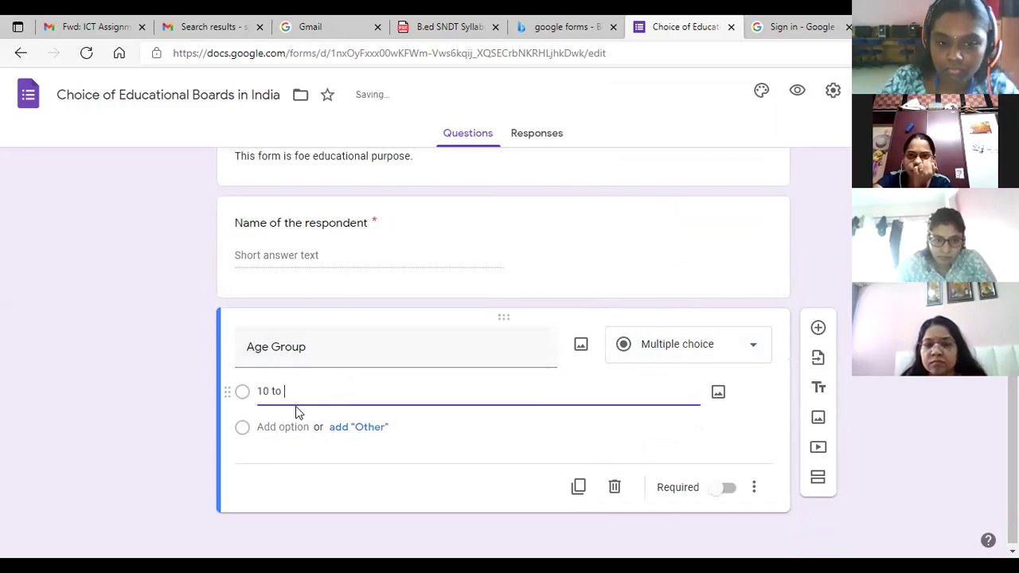
text(years)
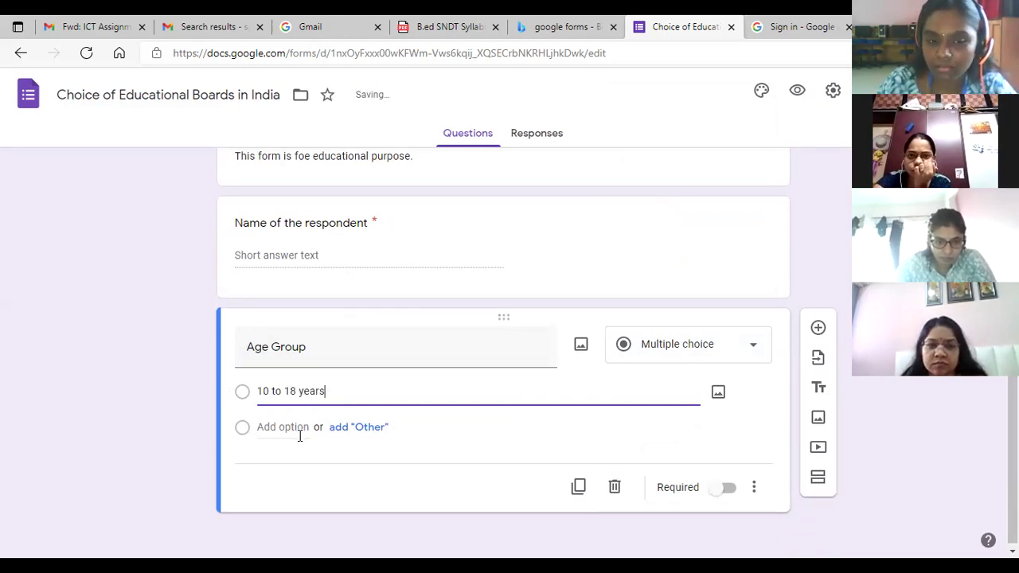
click(282, 427)
text(18 to 35 years)
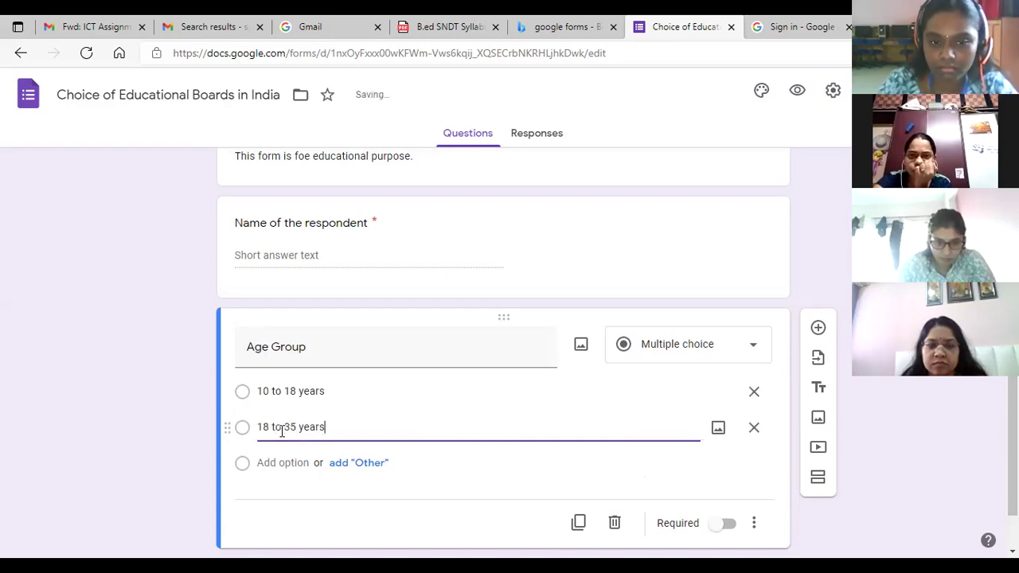
Step: Add "36 to 60 years" as the third Age Group option and correct the second option to "19 to 35 years"
click(274, 461)
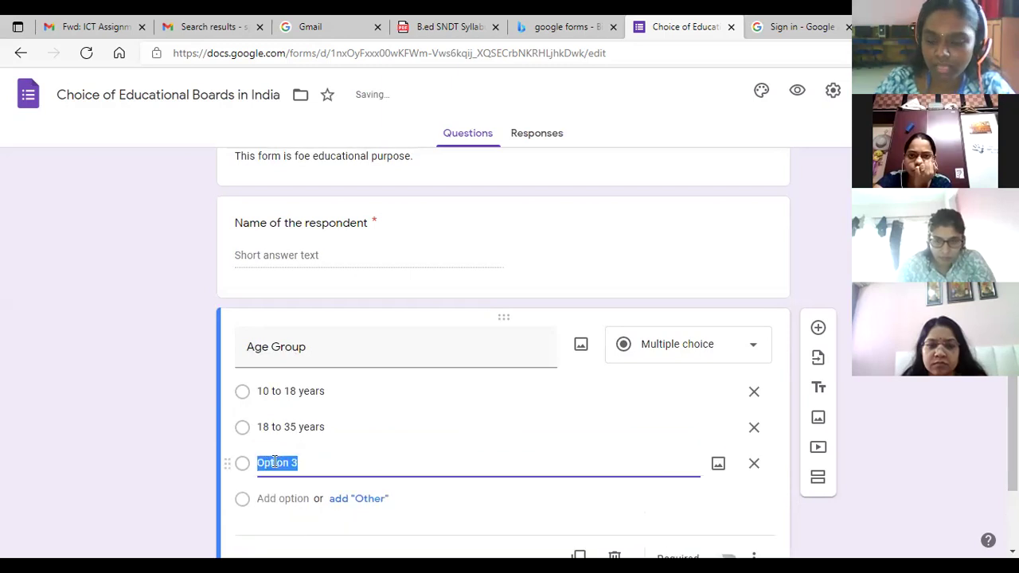
text(36)
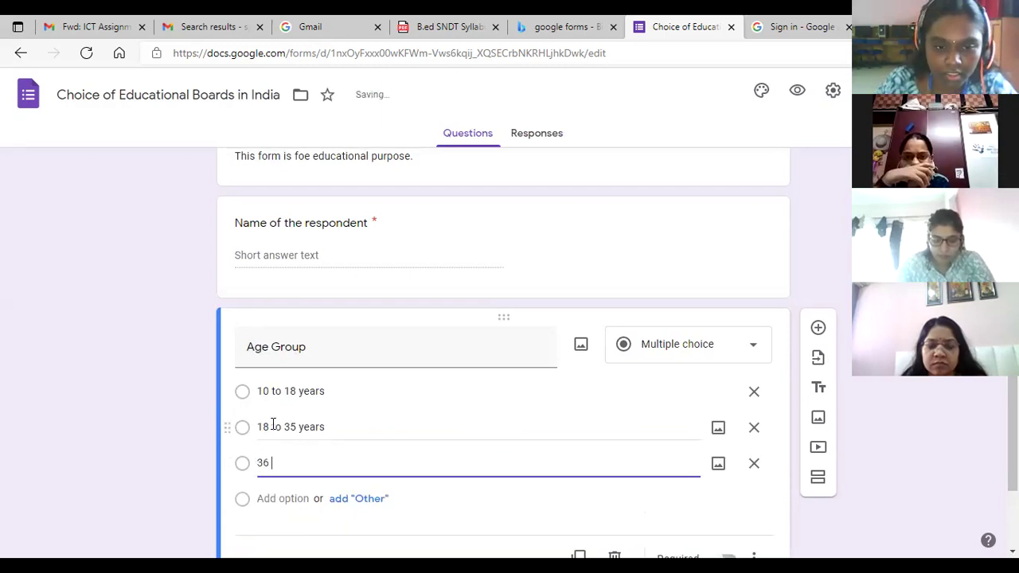
click(268, 426)
click(271, 427)
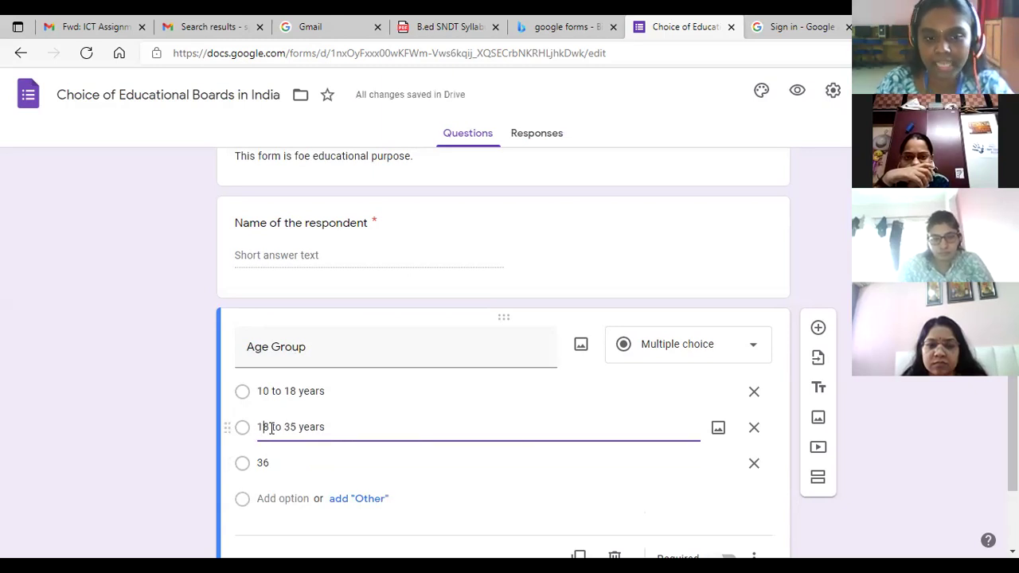
key(BackSpace)
text(9)
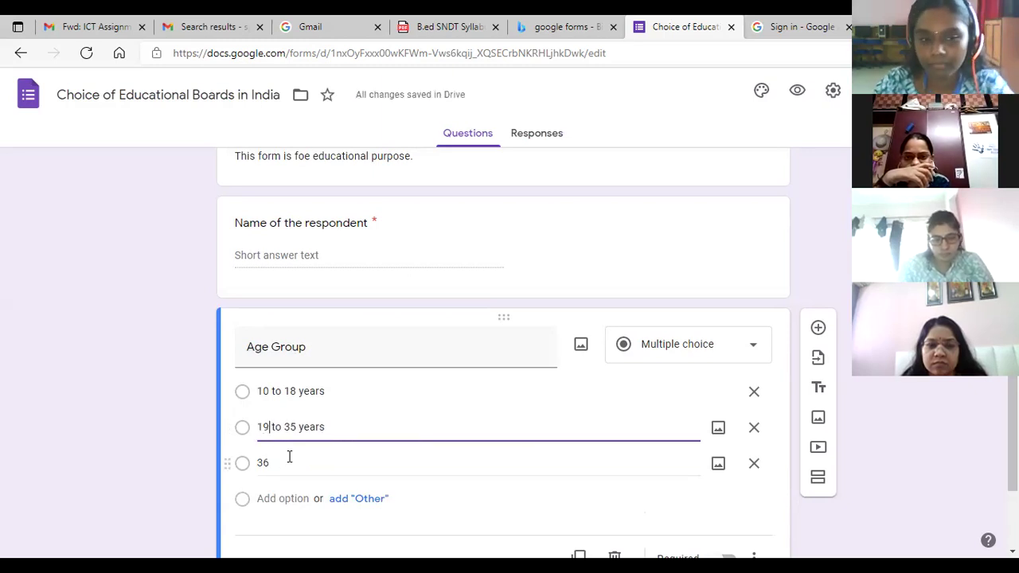
click(261, 464)
click(273, 463)
text(to 60 years)
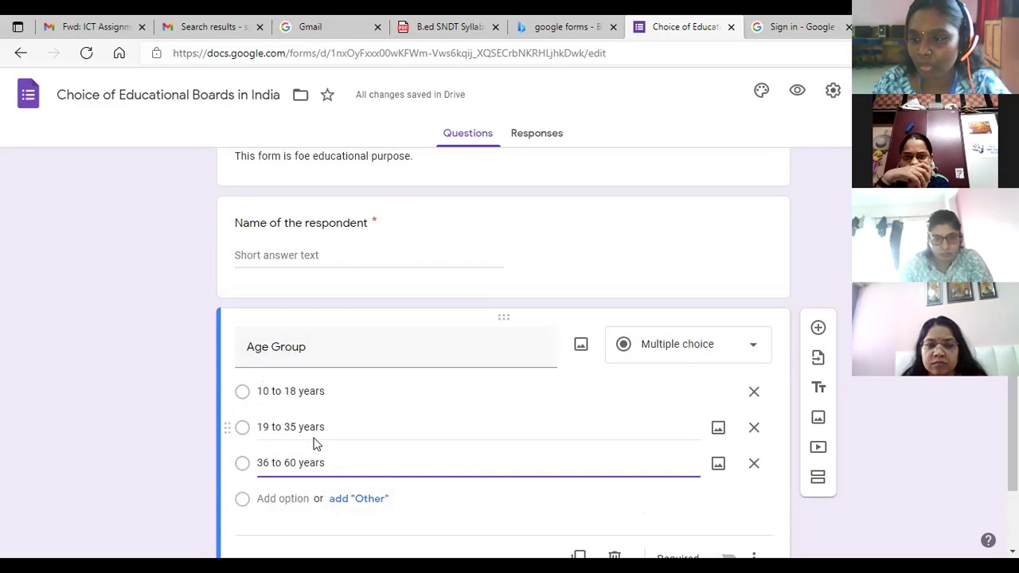
click(285, 499)
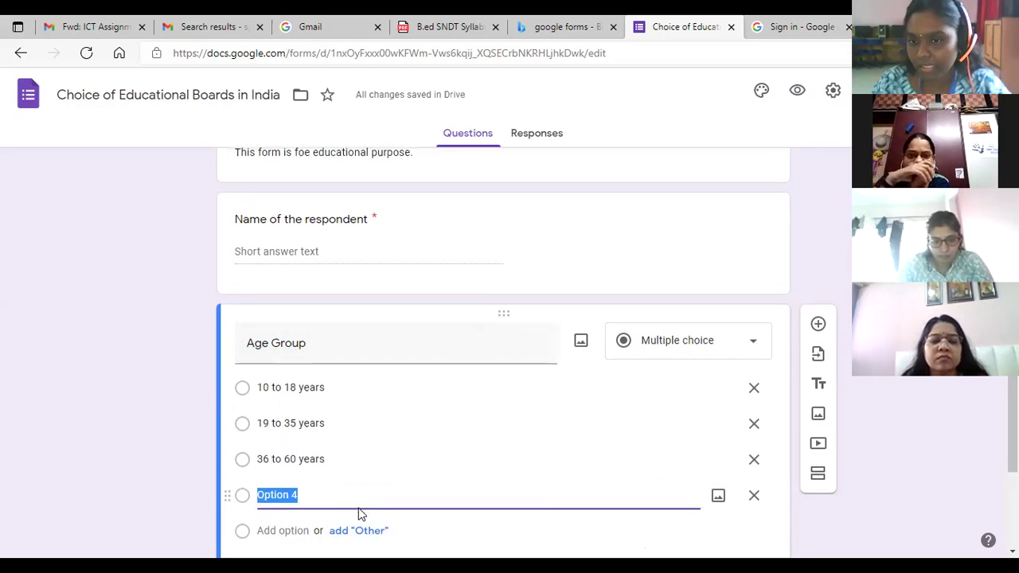
scroll(360, 515, down, 1)
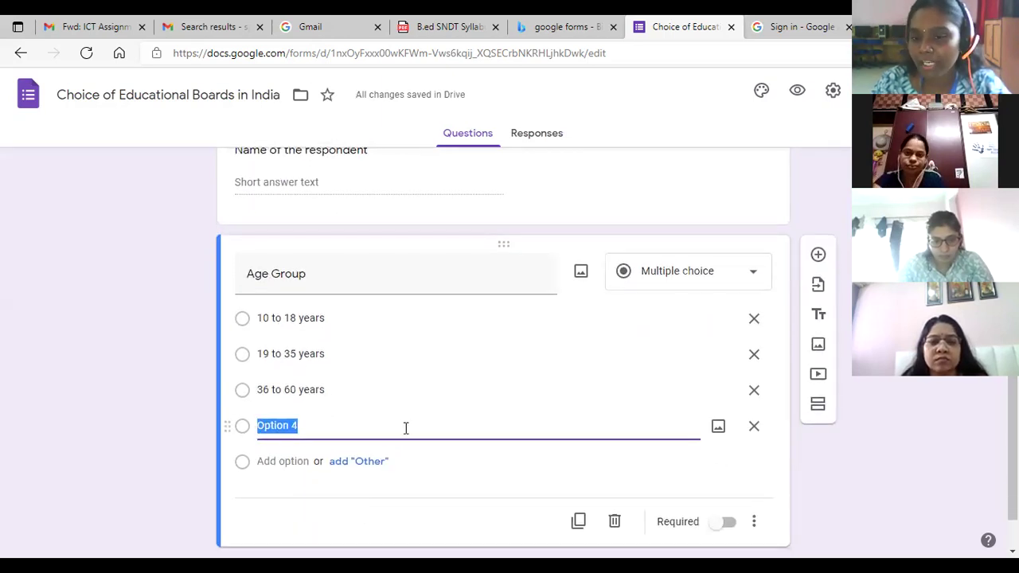
click(754, 428)
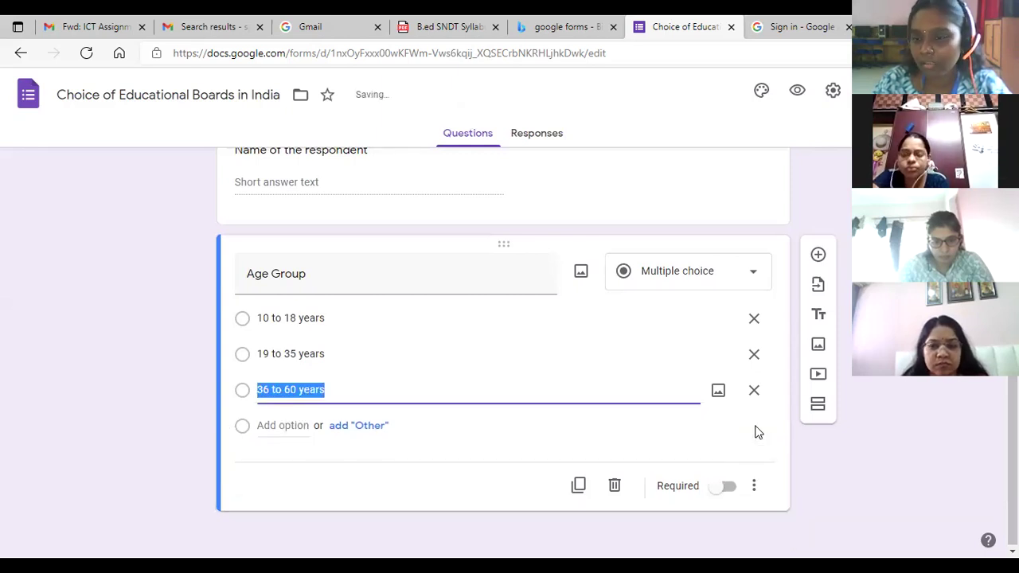
Step: Remove and re-enter the "36 to 60 years" option, and make the Age Group question required
click(754, 390)
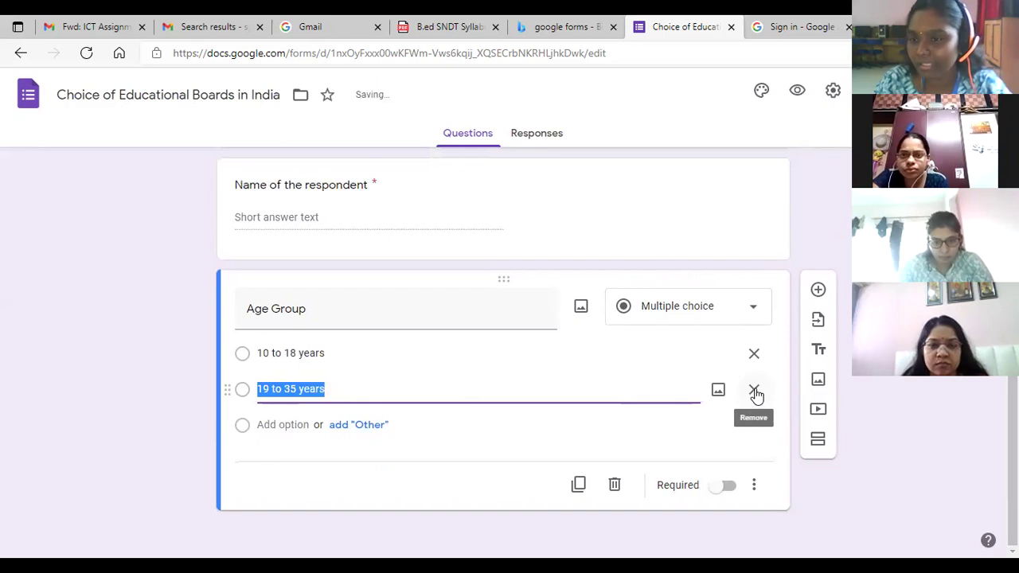
click(270, 424)
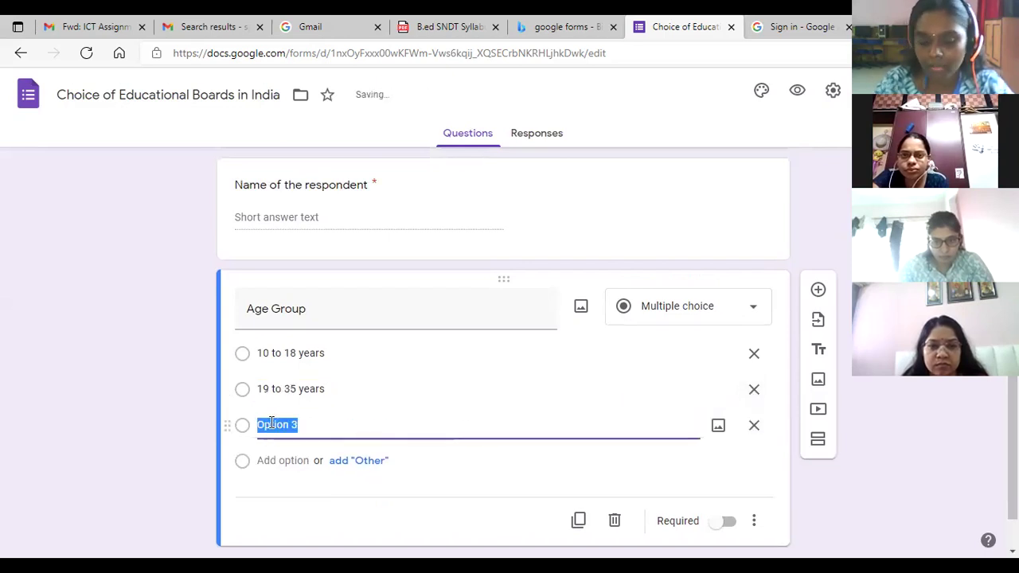
text(36 to 60 years)
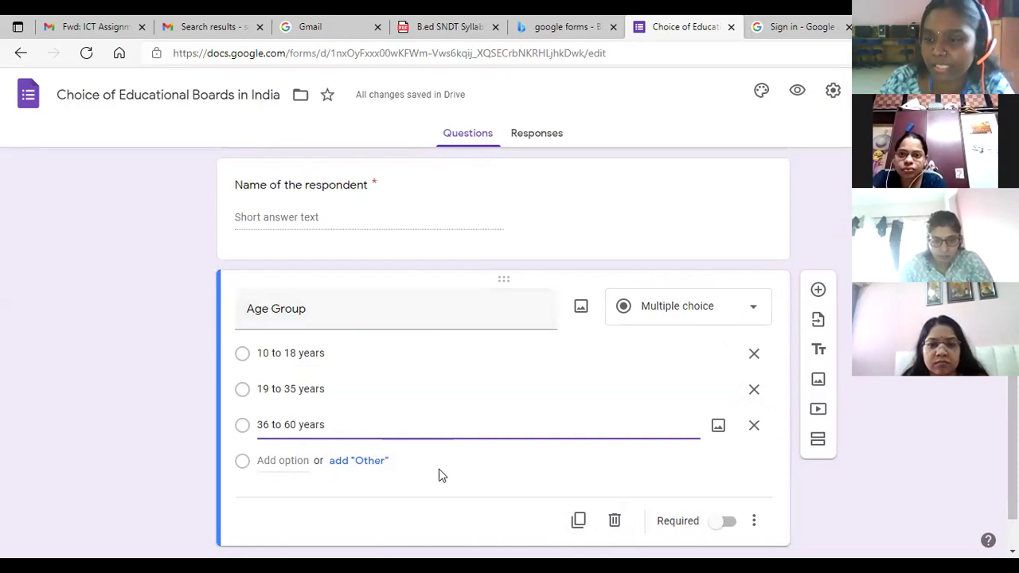
click(729, 524)
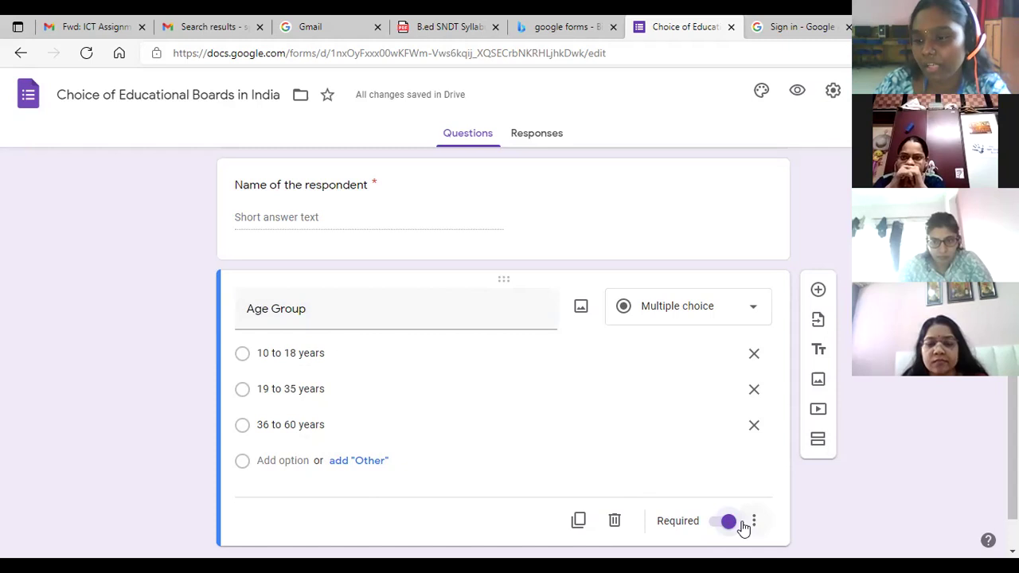
Step: Add a third question titled "Gender" and set its type to Dropdown
scroll(521, 455, down, 1)
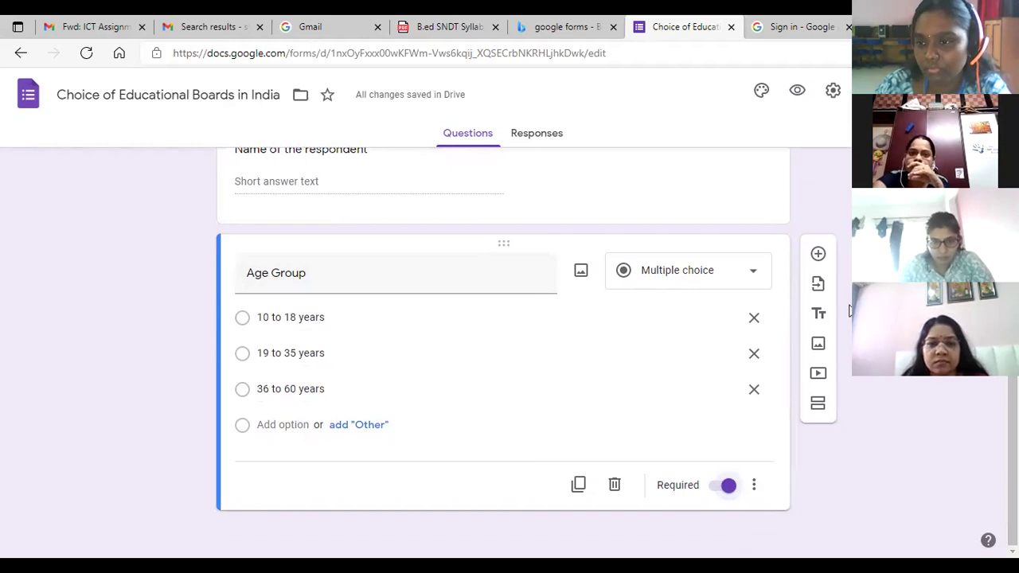
click(819, 255)
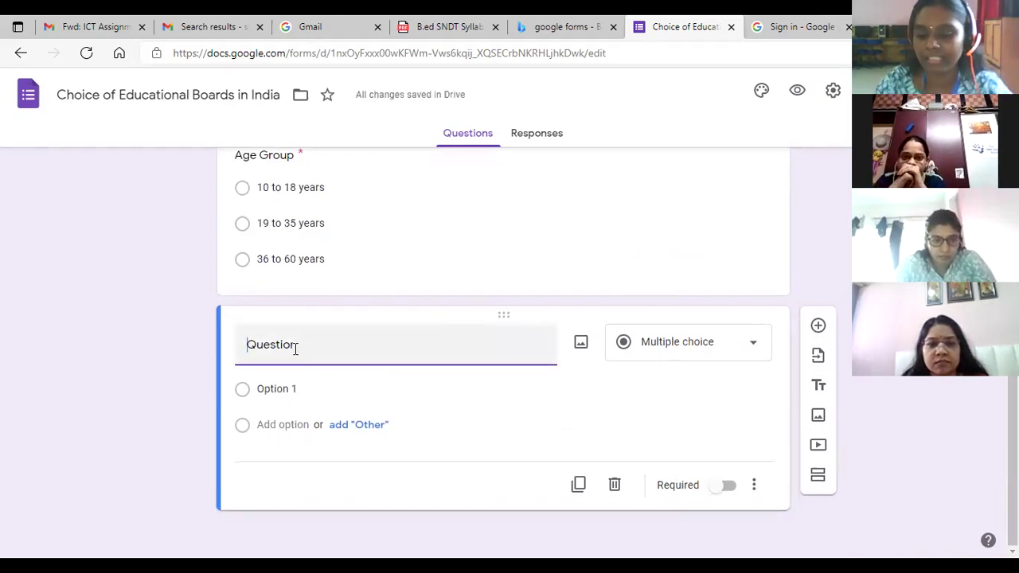
text(Gender)
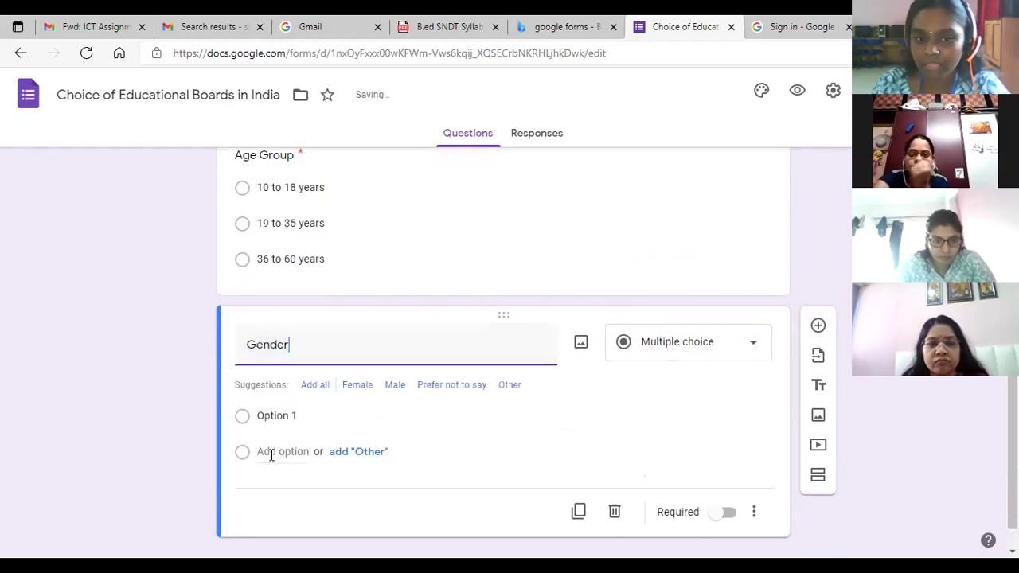
click(721, 344)
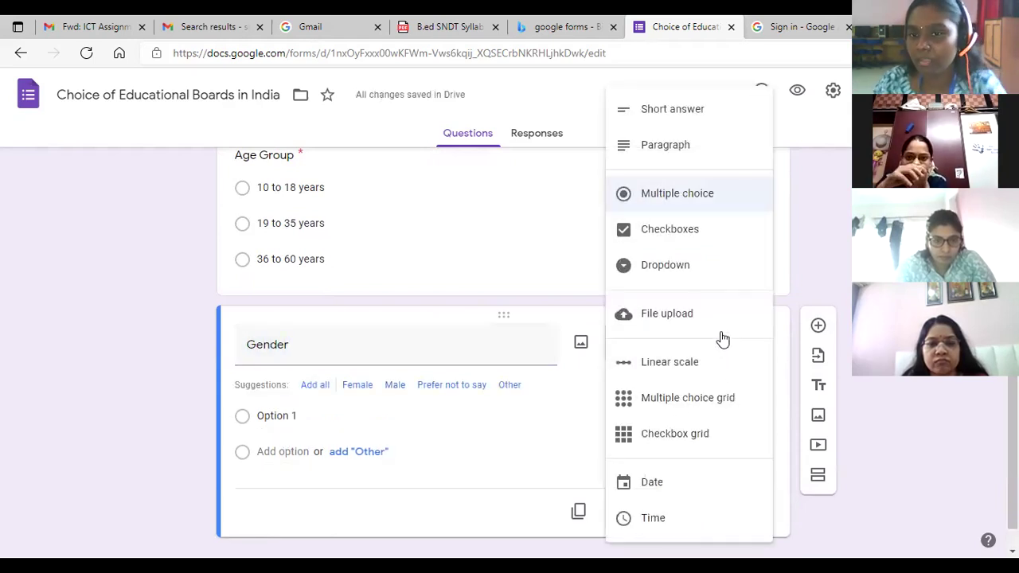
click(665, 265)
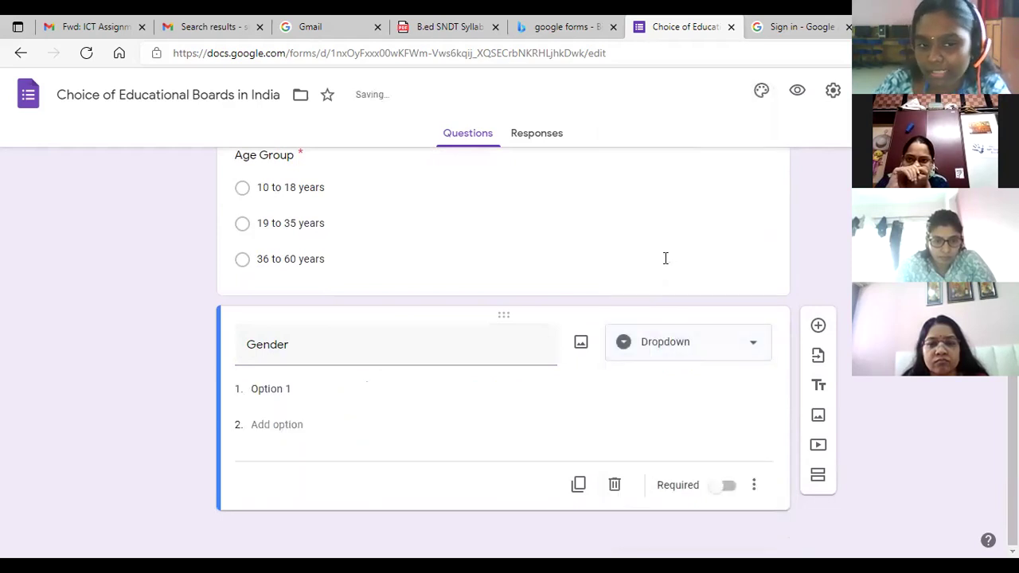
Step: Fill the Gender question's options with "Male", "Female" and the suggested "Prefer not to say"
click(268, 389)
text(Male)
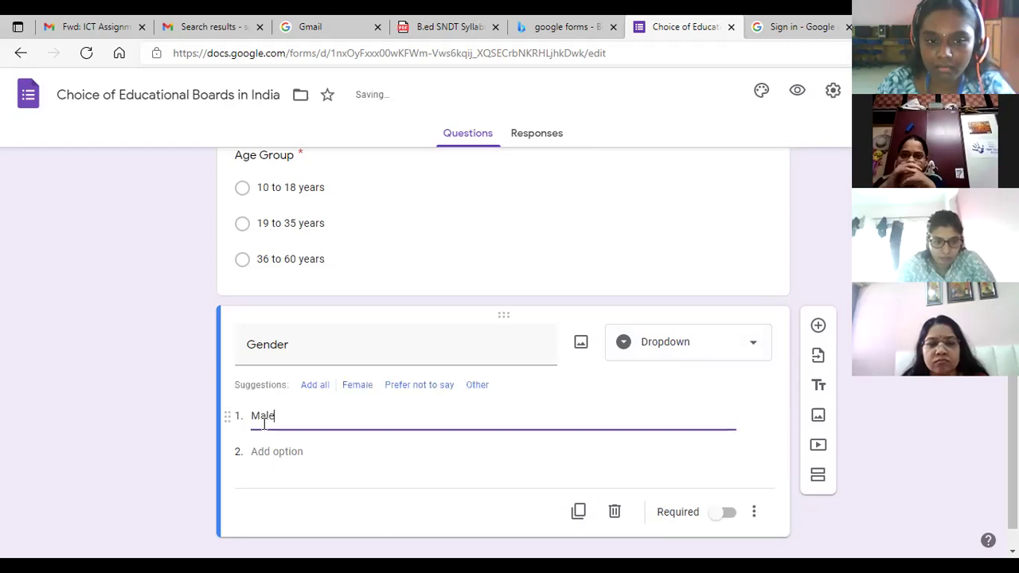
click(263, 452)
text(Female)
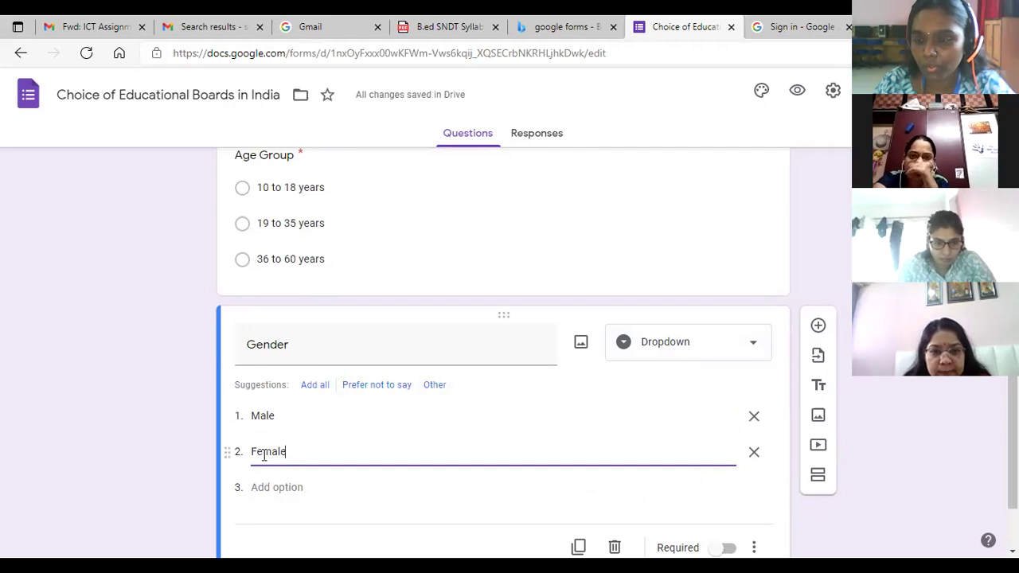
click(356, 388)
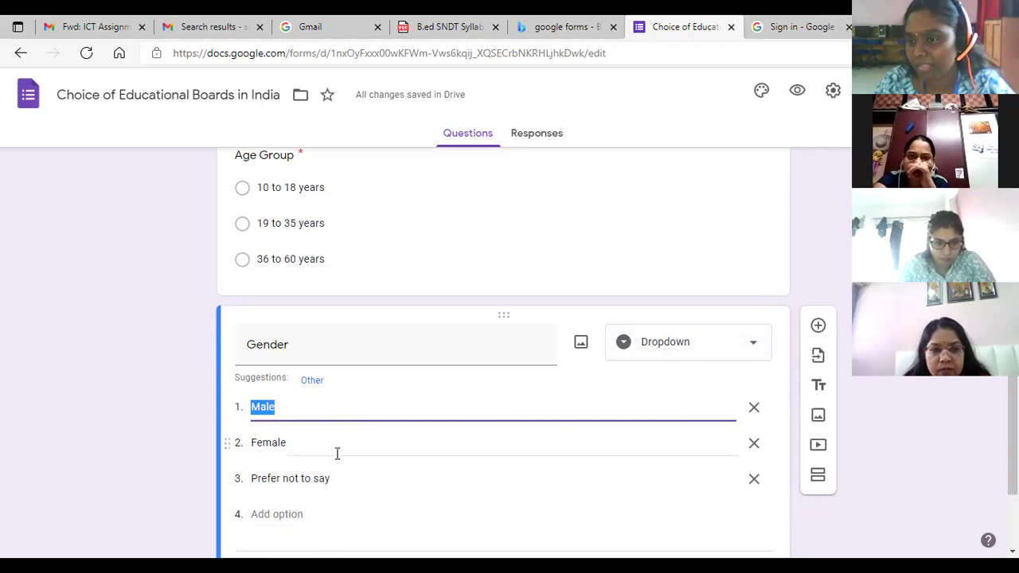
click(307, 390)
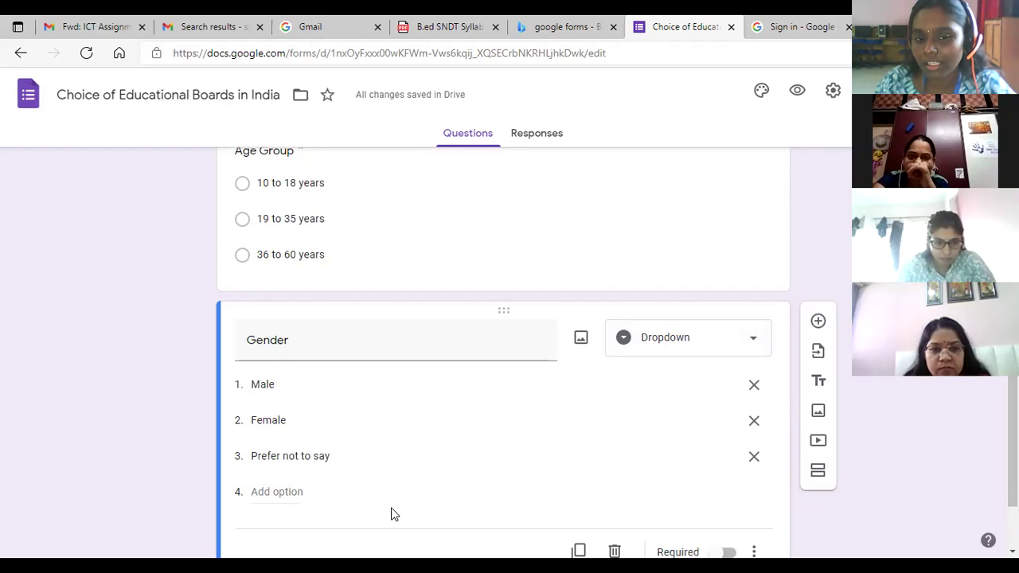
Step: Make the Gender question required and add "Other" as its fourth option
scroll(390, 514, down, 2)
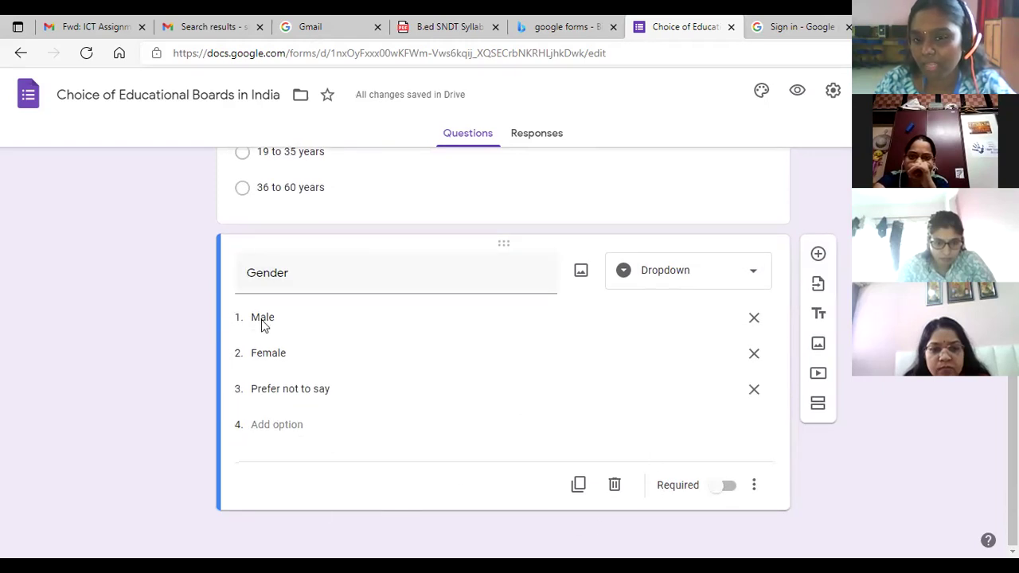
click(727, 487)
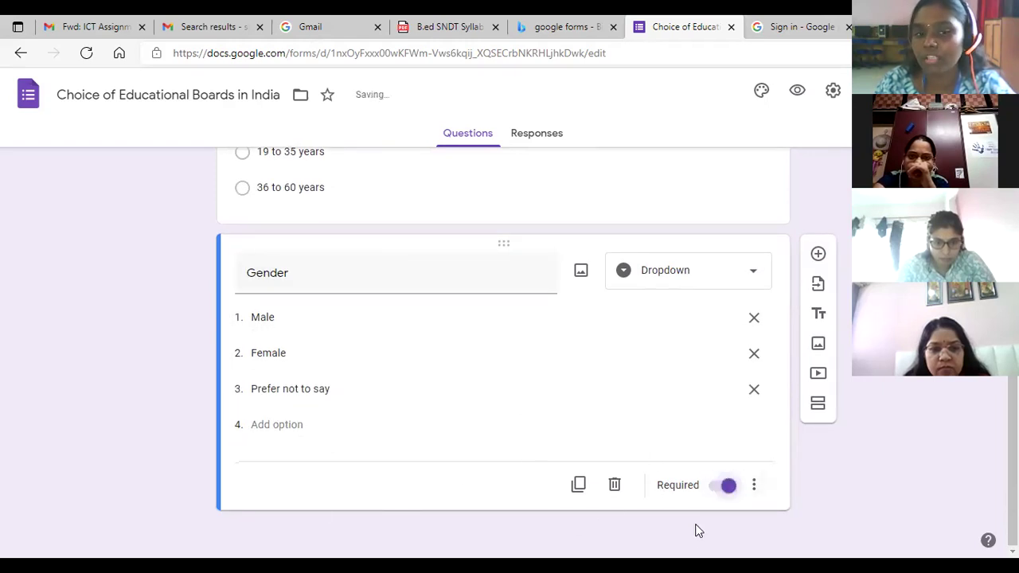
click(267, 424)
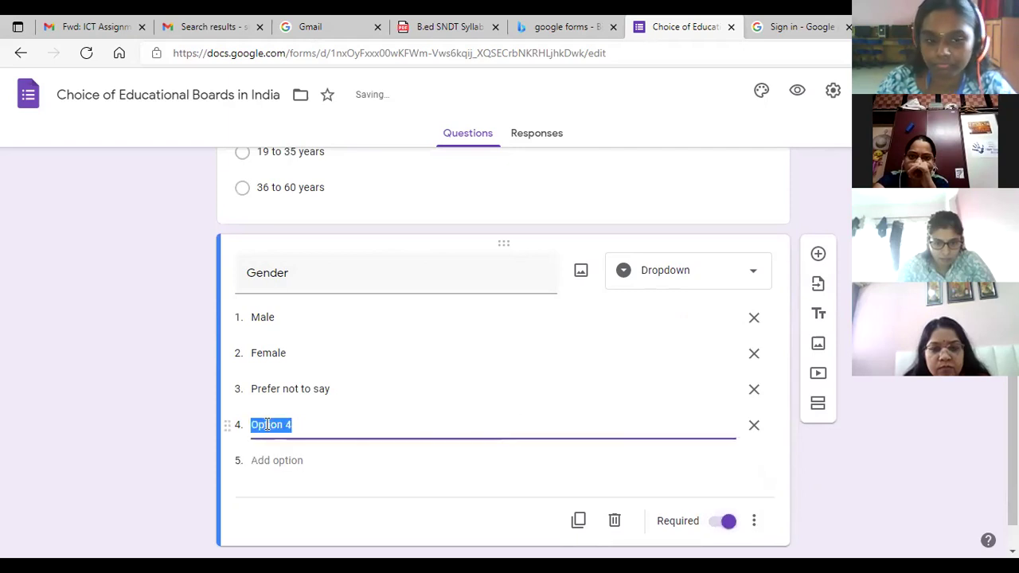
text(Other)
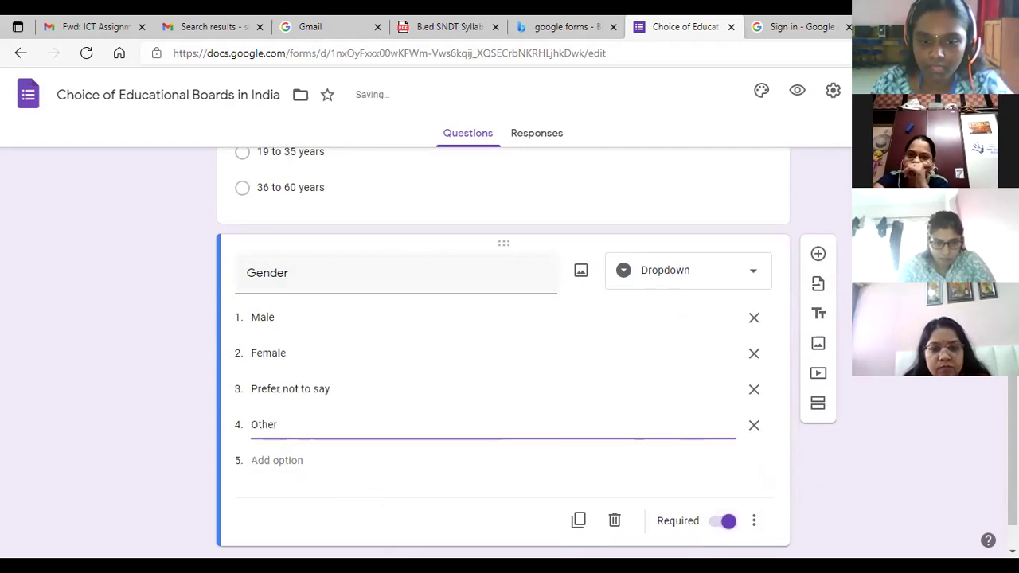
Step: Add a fourth question titled "Profession" and set its type to Checkboxes
click(818, 253)
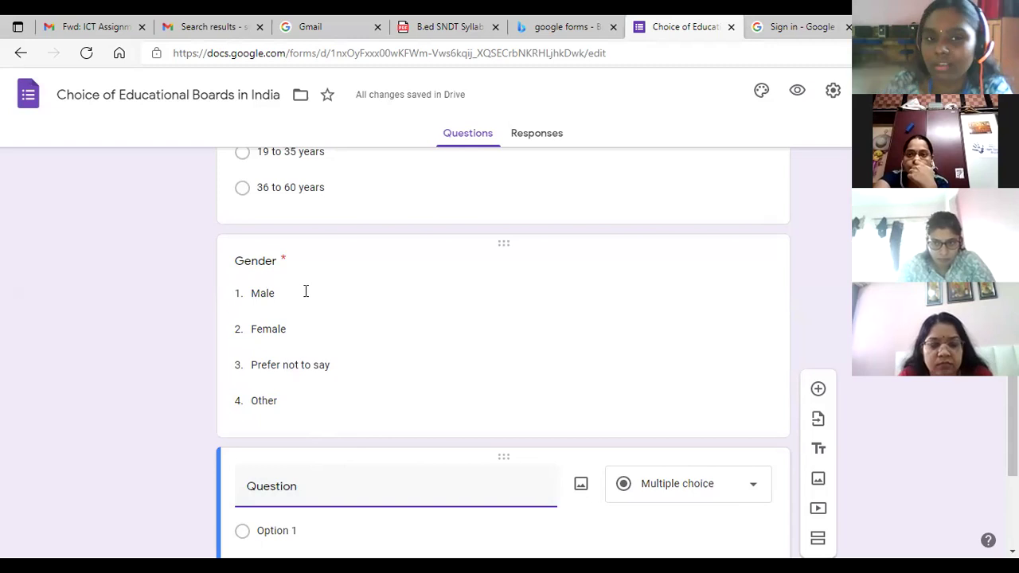
scroll(285, 296, up, 1)
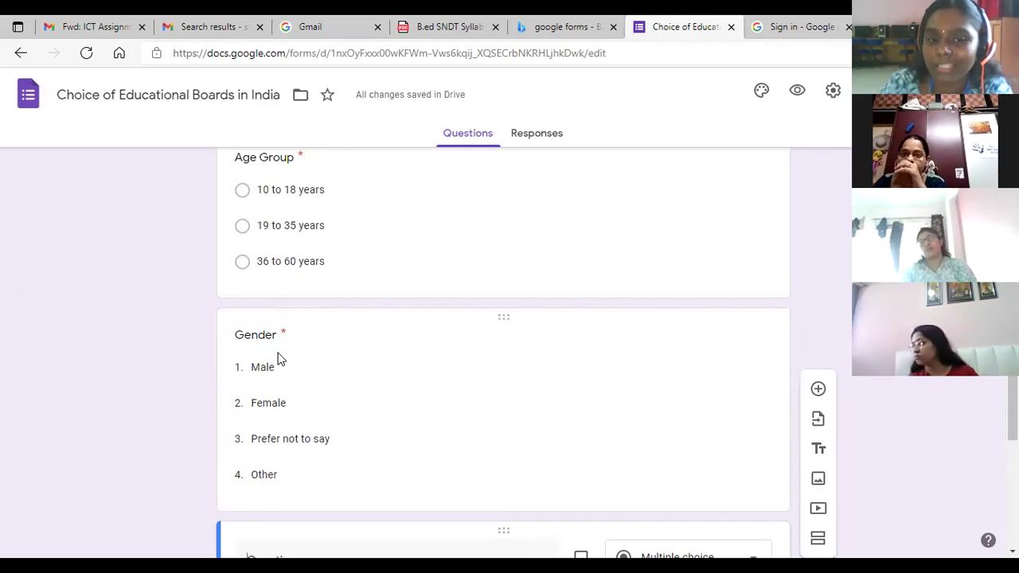
scroll(307, 409, down, 2)
scroll(307, 409, down, 1)
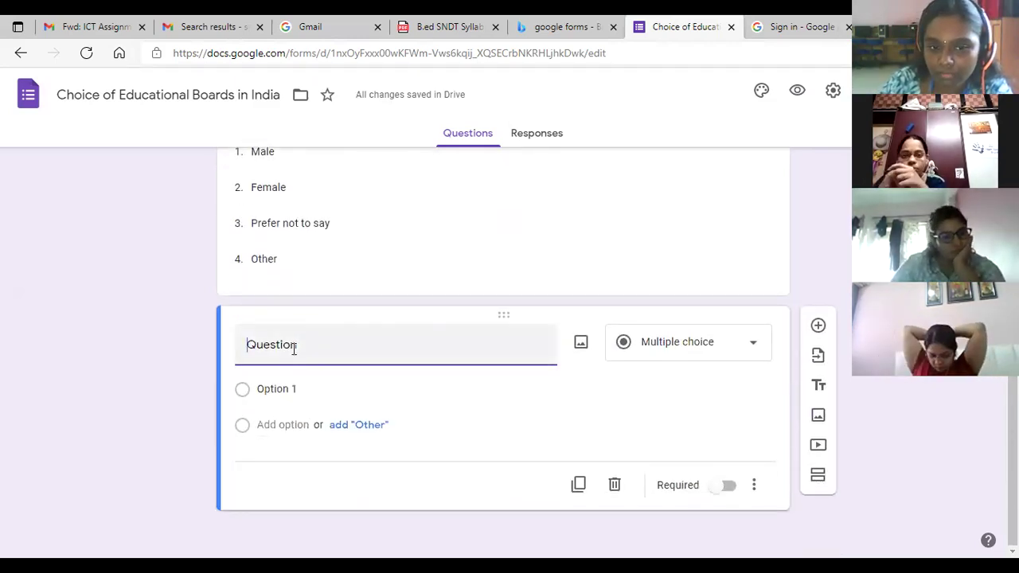
scroll(292, 268, up, 6)
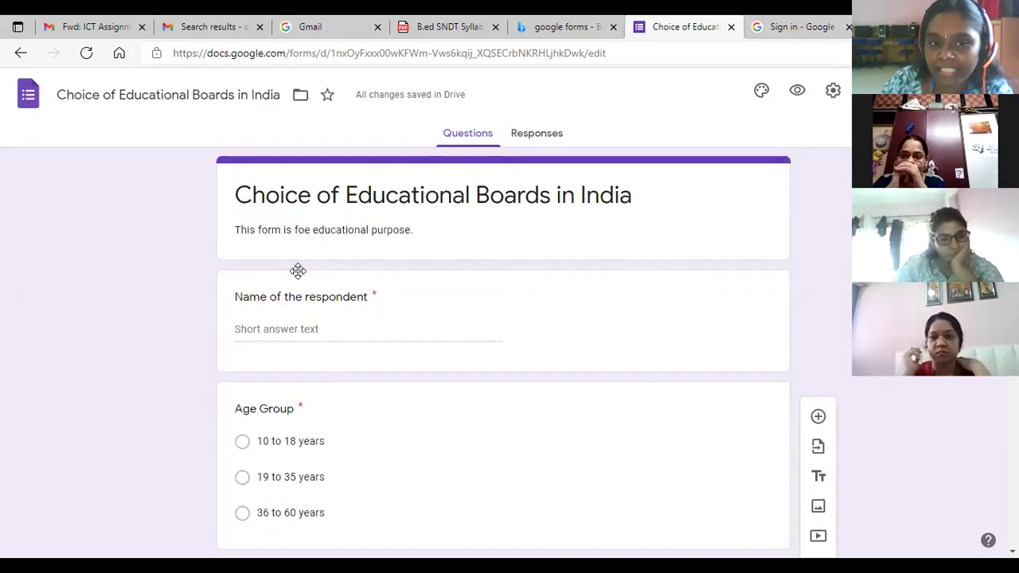
scroll(318, 314, down, 2)
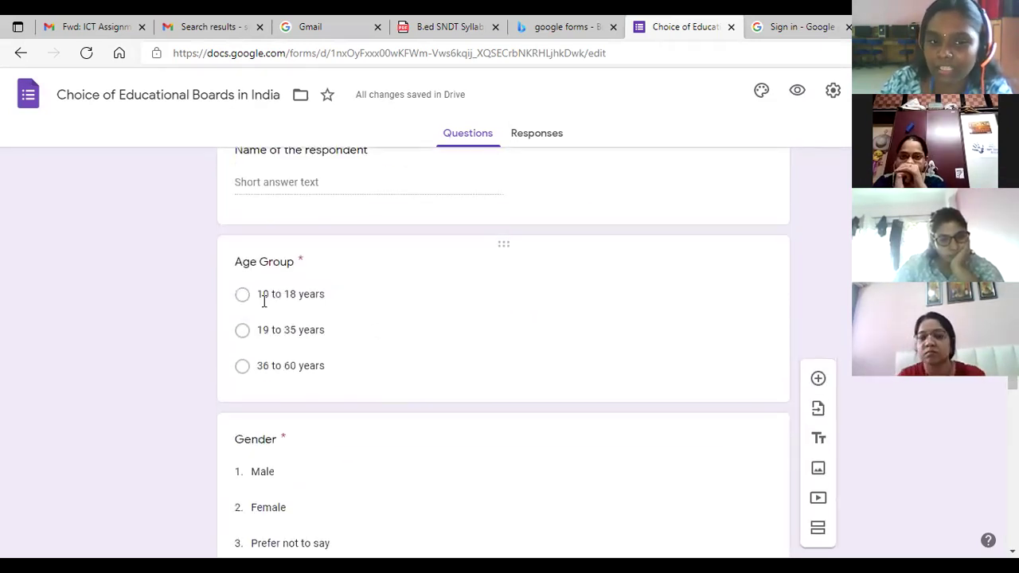
scroll(231, 391, down, 3)
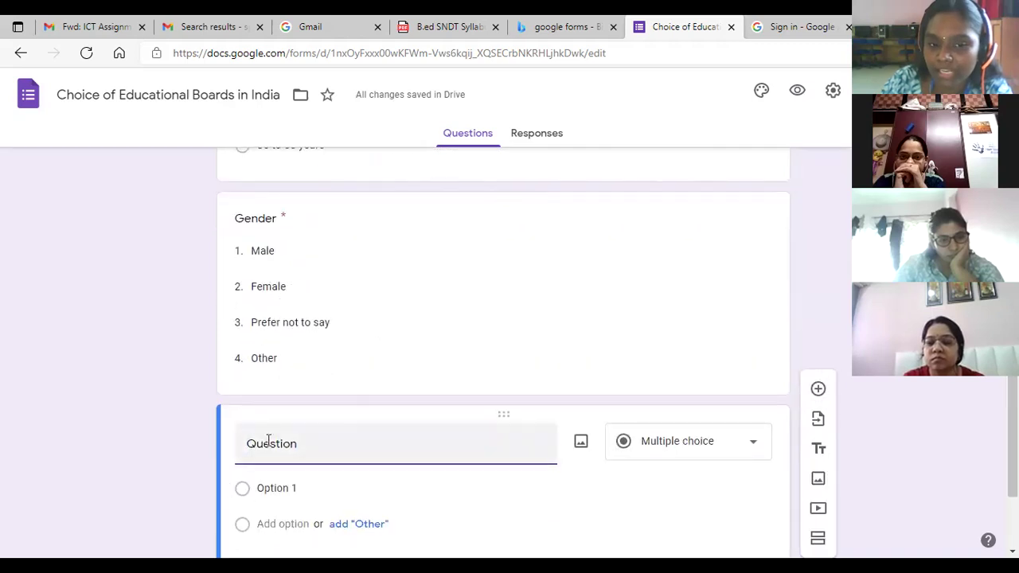
text(Pro)
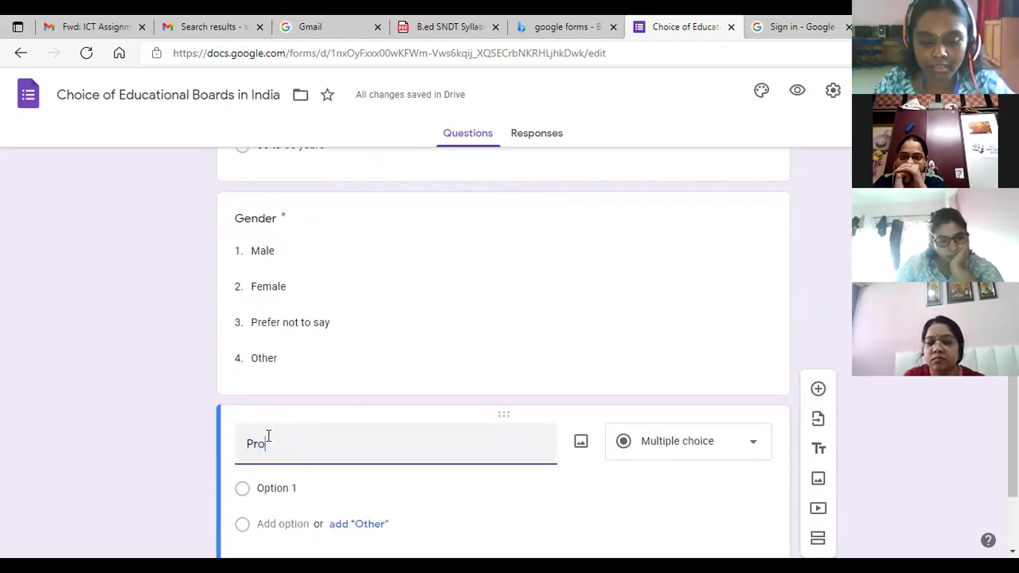
text(fession)
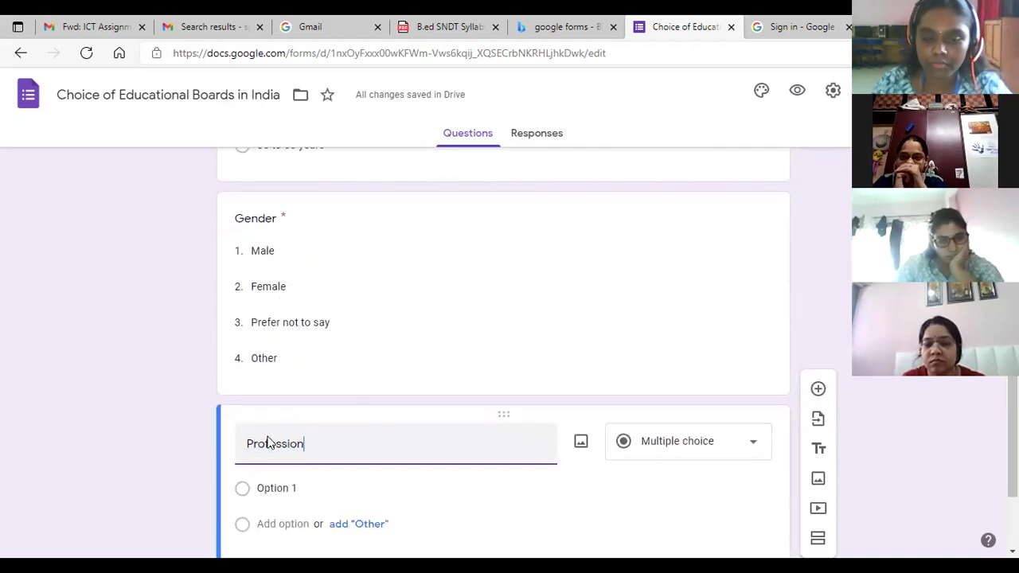
click(724, 442)
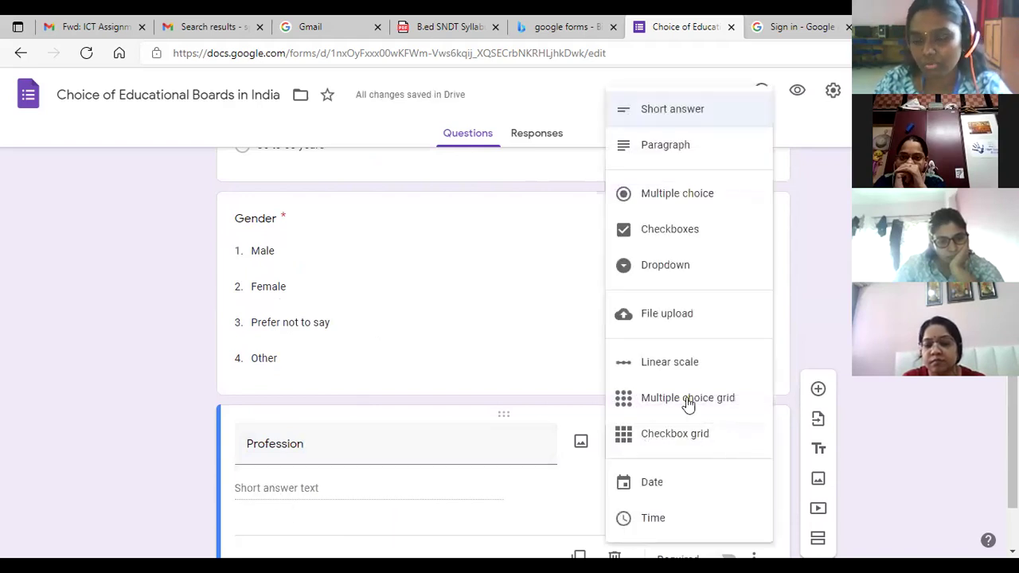
click(652, 231)
Step: Fill the Profession question's options with "Student", "Teacher" and "Parents", and make the question required
click(299, 483)
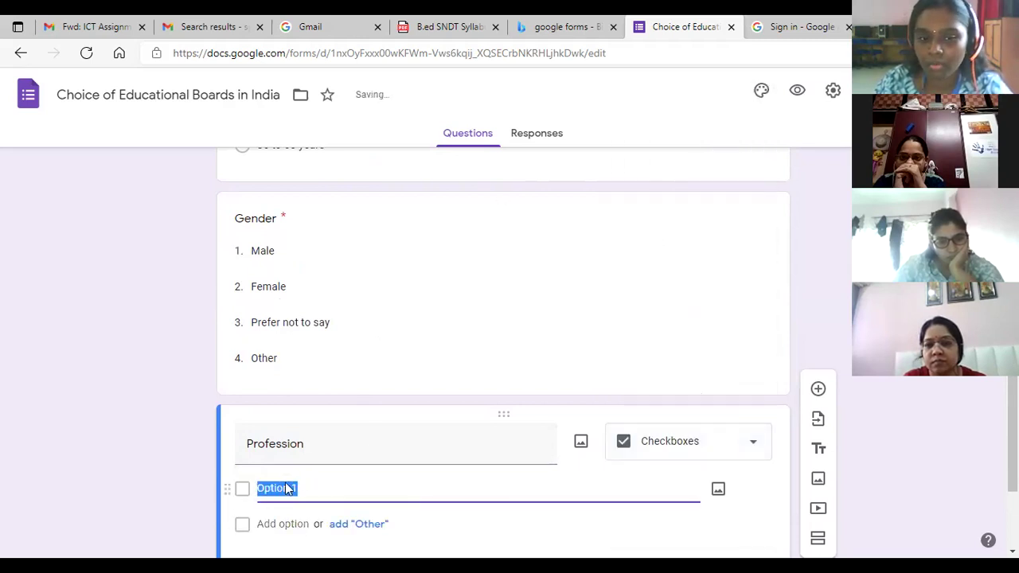
text(Student)
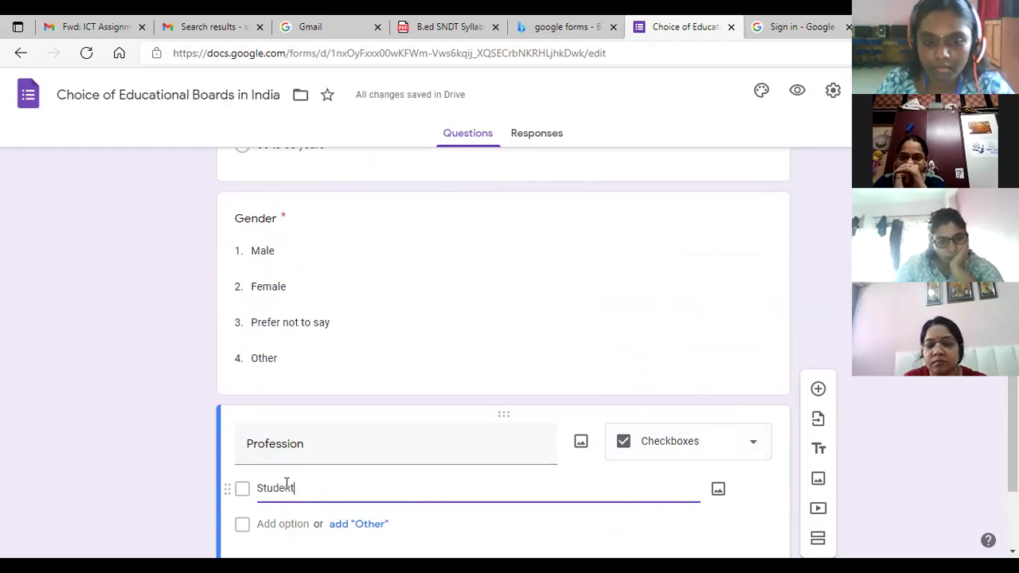
click(268, 524)
text(Teacher)
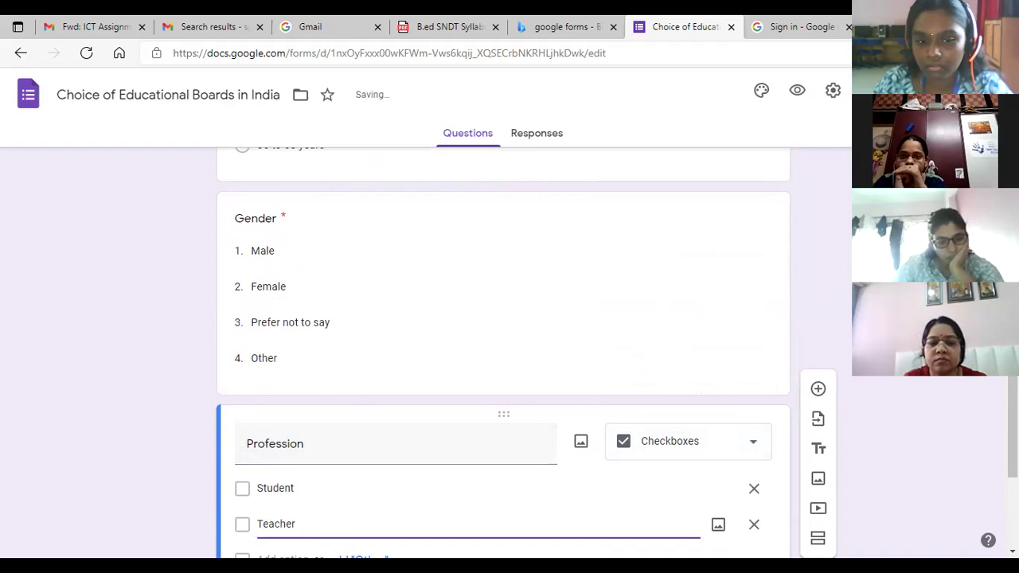
key(Return)
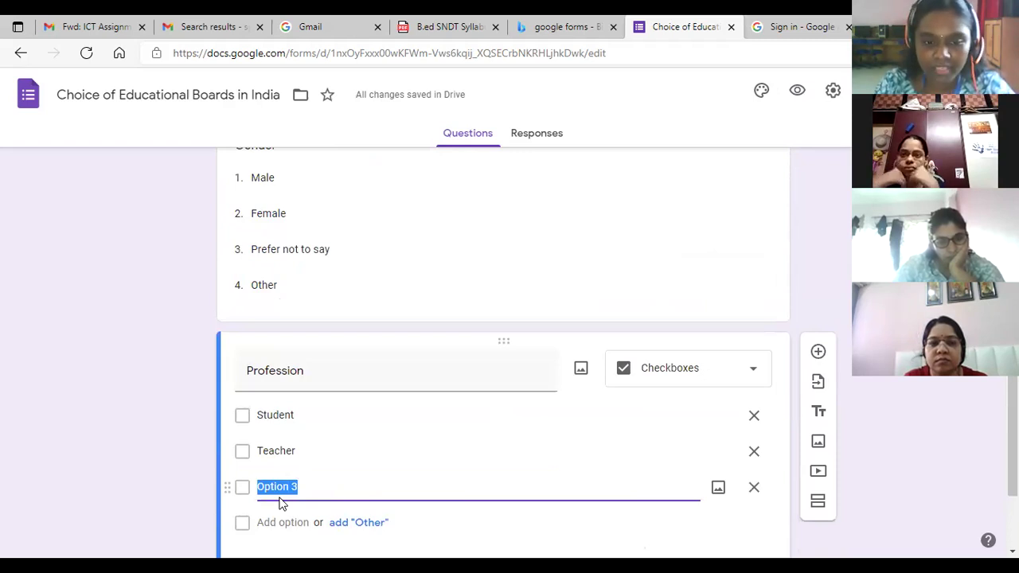
text(Parents)
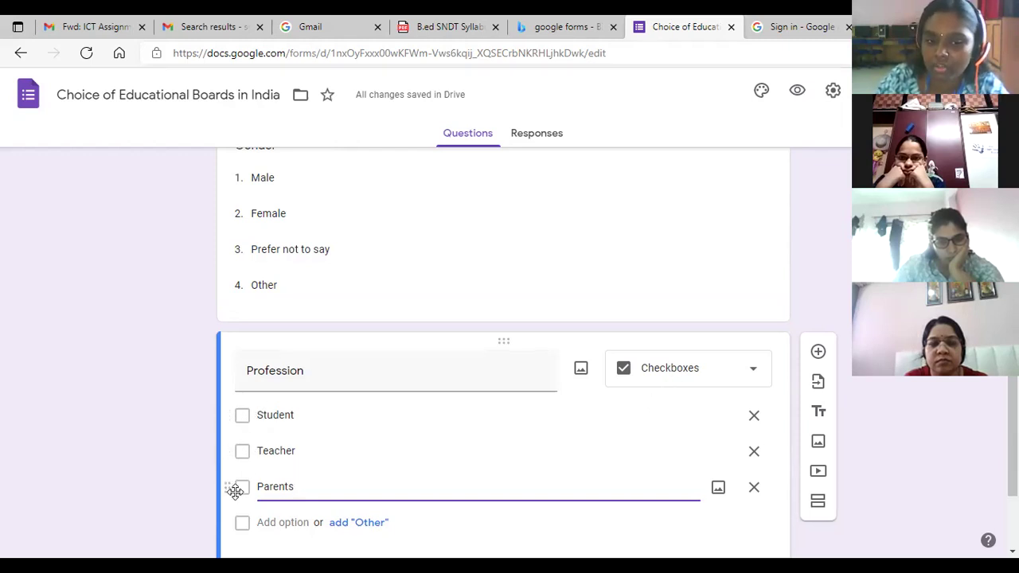
scroll(372, 459, down, 2)
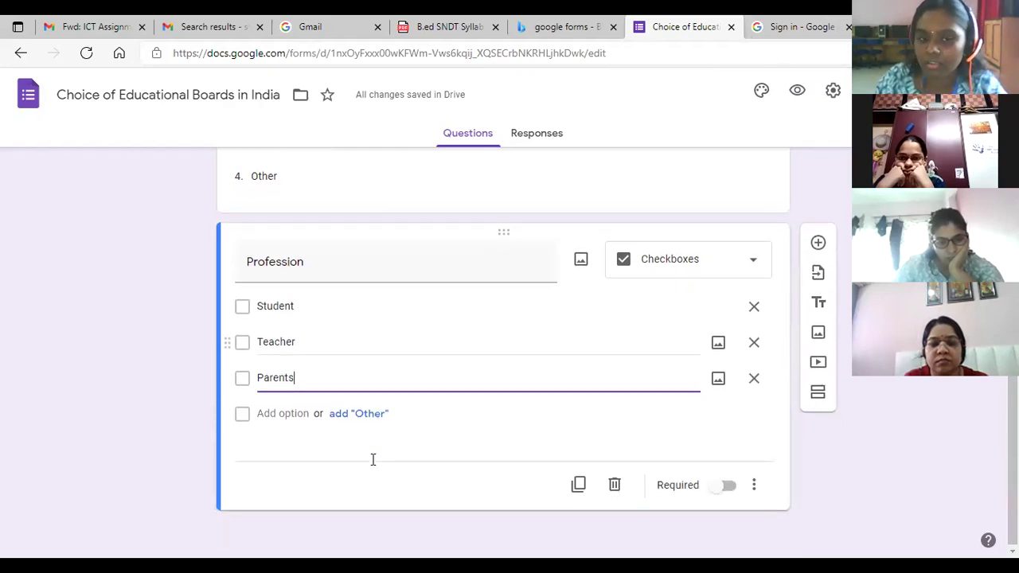
click(725, 487)
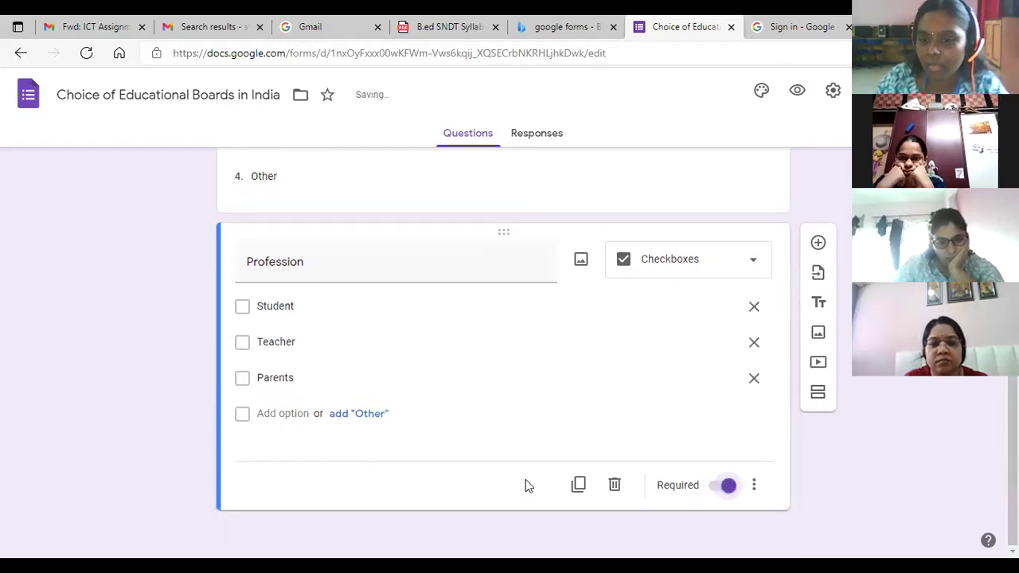
Step: Add a fifth question titled "In which board did you study?" below the Profession question
click(817, 243)
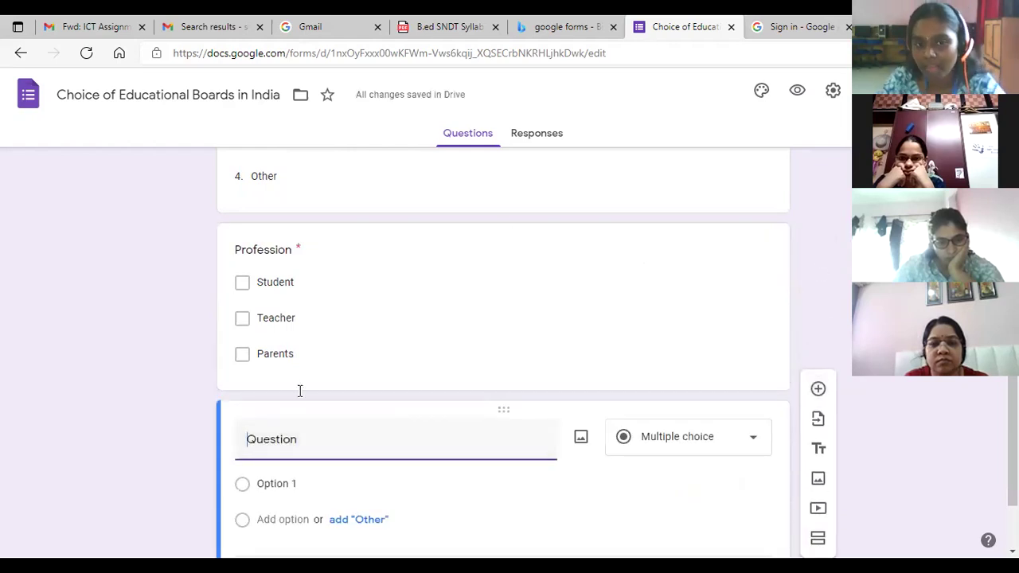
scroll(303, 398, up, 10)
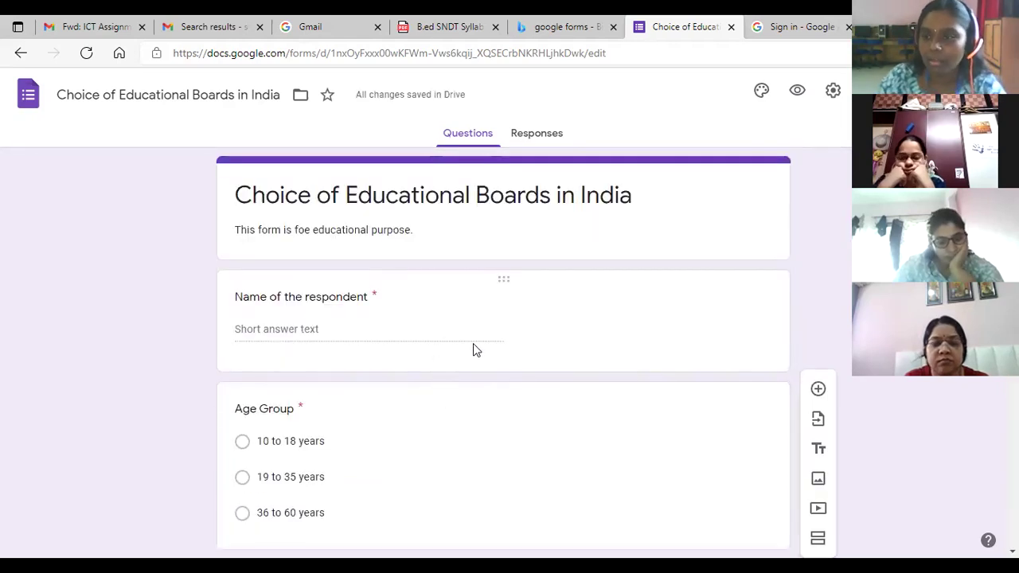
scroll(474, 345, down, 6)
scroll(474, 343, down, 3)
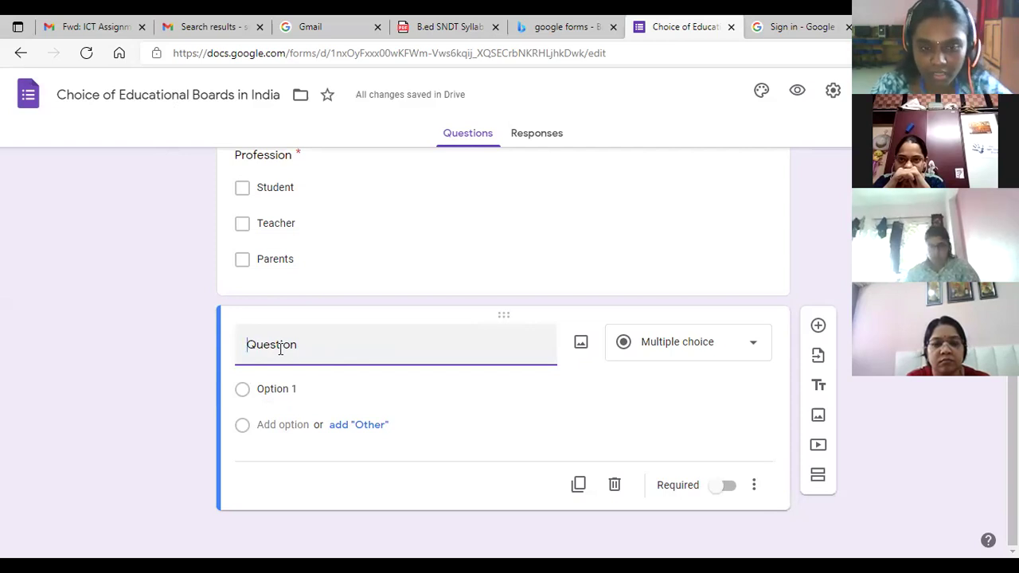
text(In )
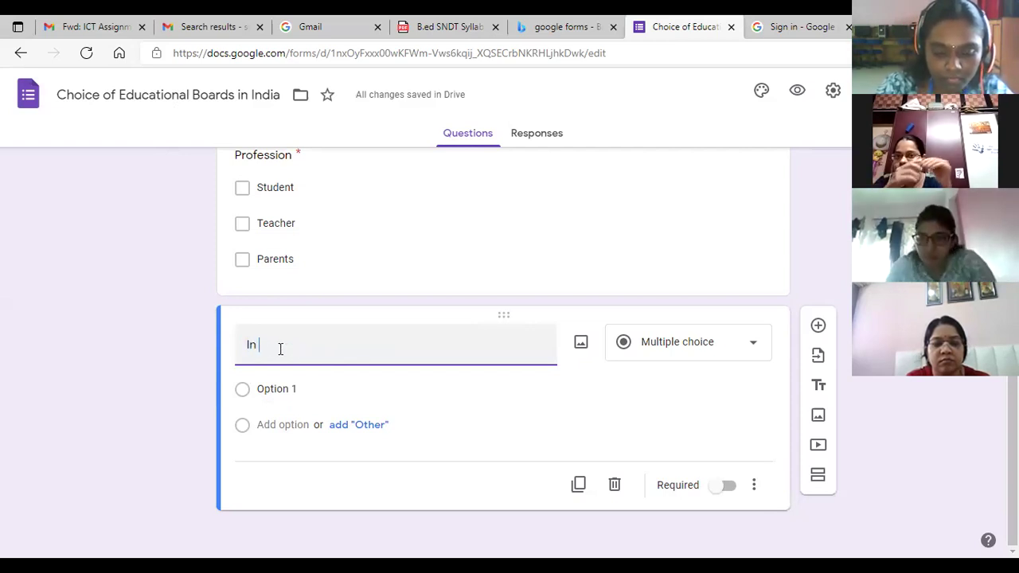
text(which b)
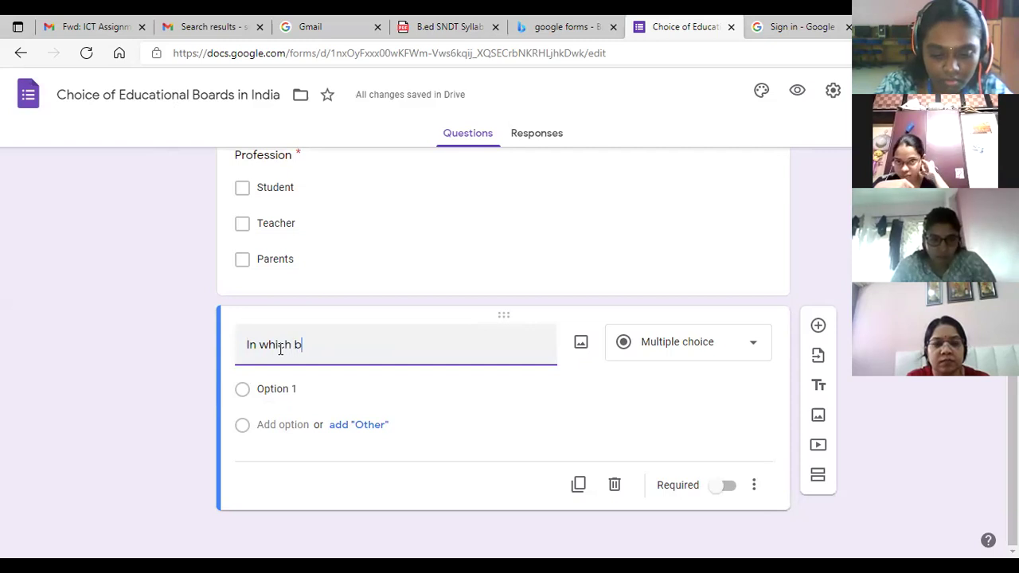
text(oard did)
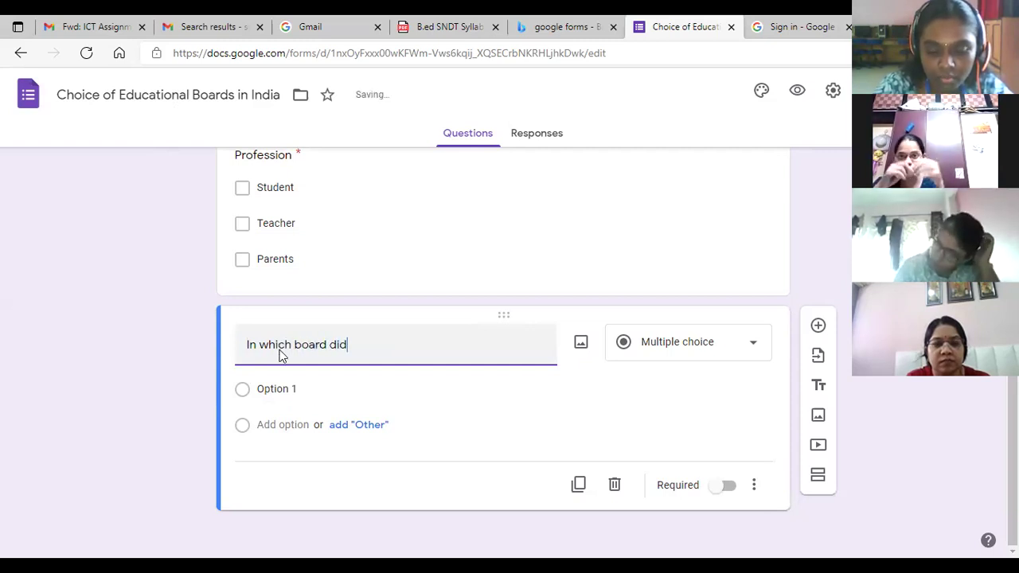
text( you stud)
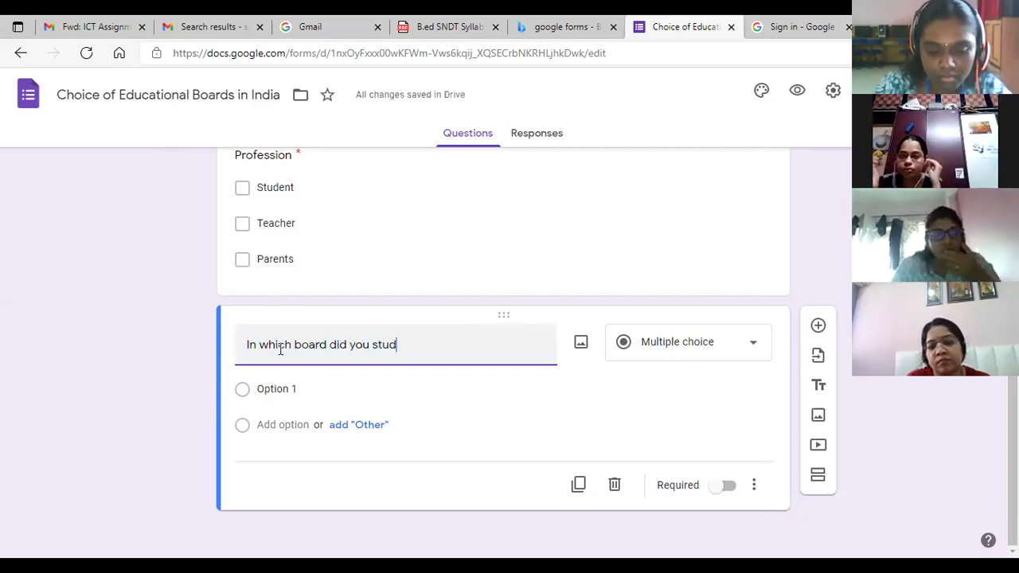
text(y?)
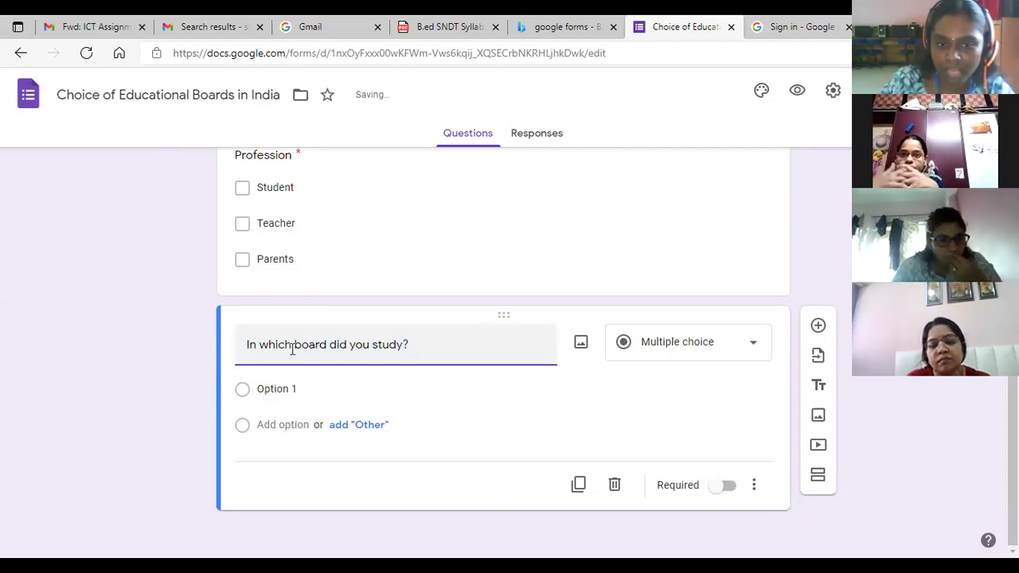
Step: Give the board question the options "CBSE", "ICSE", "IB" and "State Board", and make it required
click(275, 388)
text(CBEs)
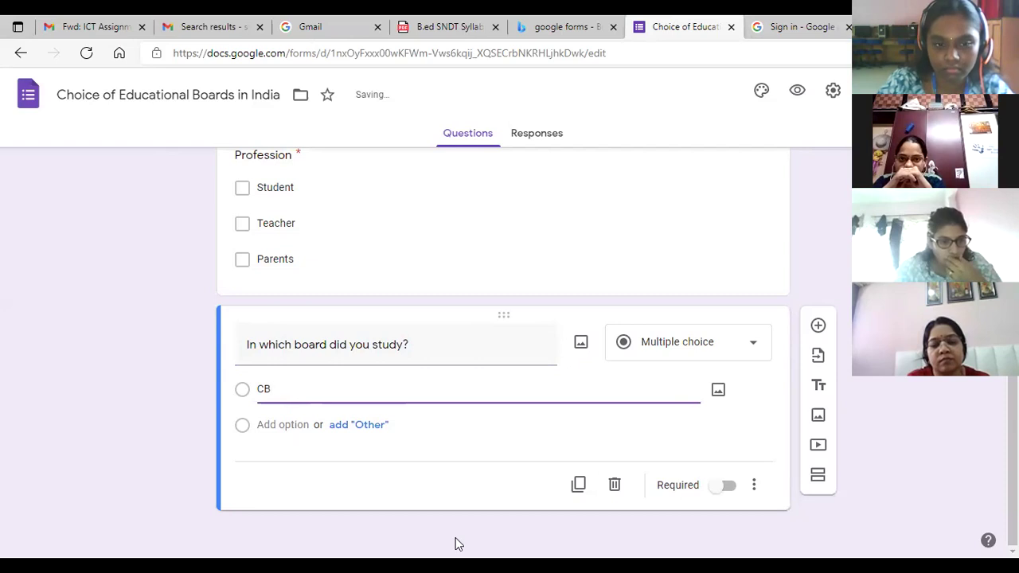
click(278, 424)
text(IC)
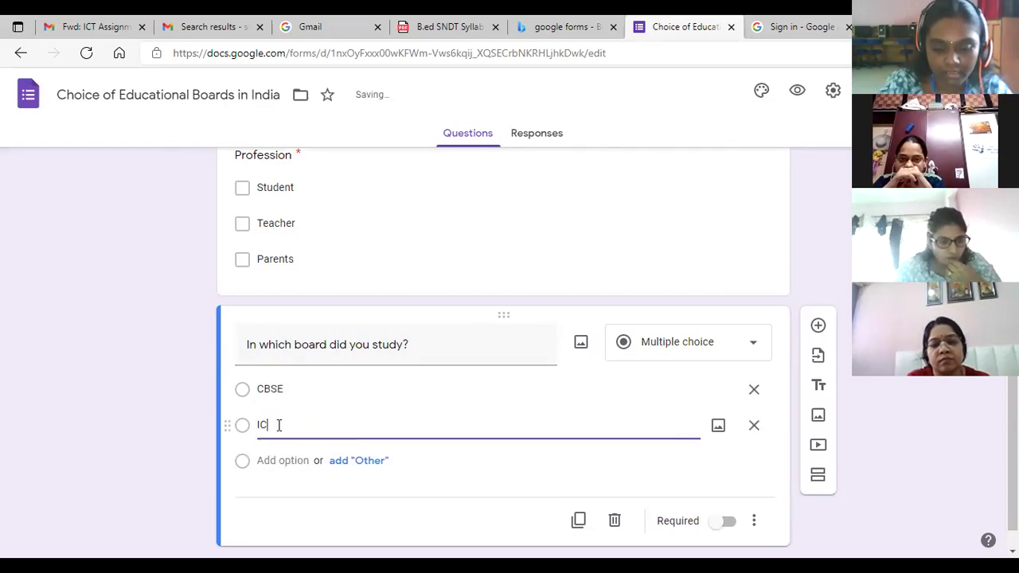
text(SE)
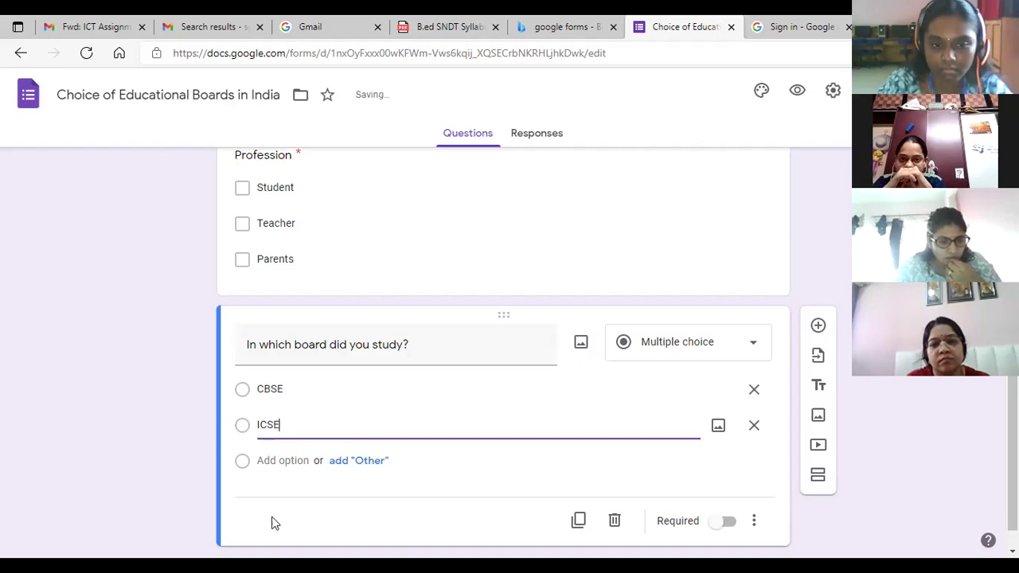
click(277, 460)
text(I)
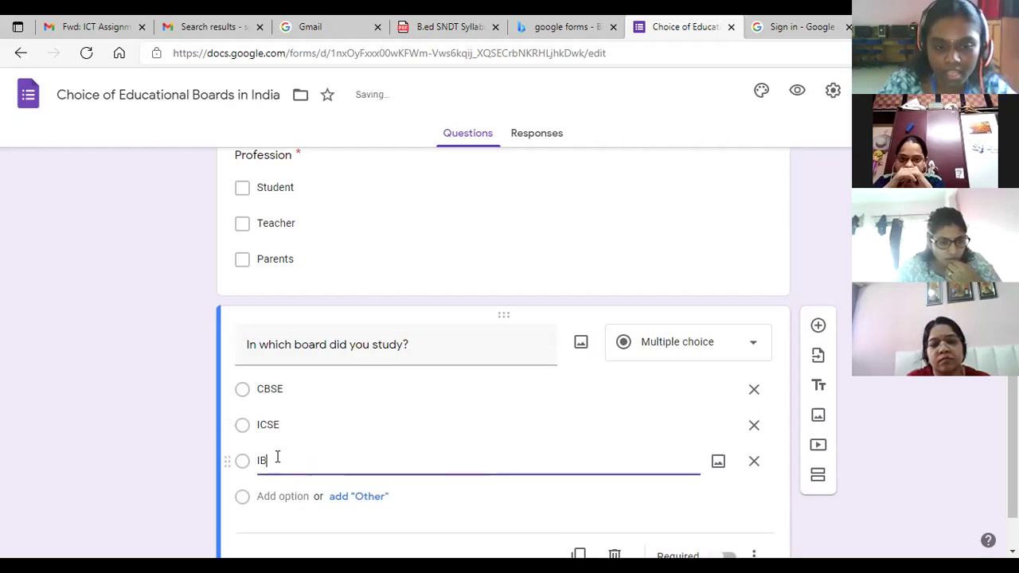
text(B)
click(266, 496)
text(St)
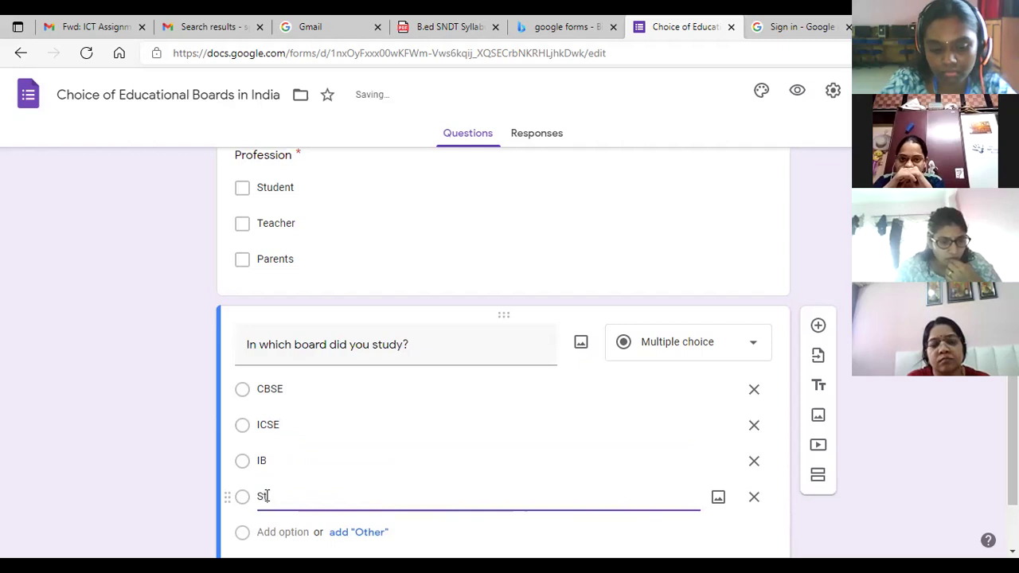
text(ate Board)
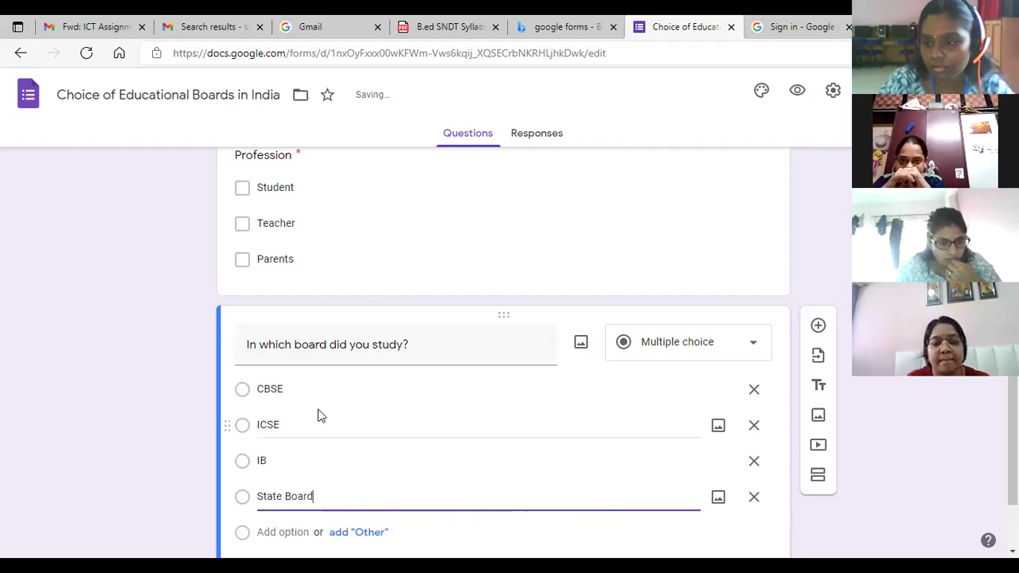
scroll(310, 415, down, 2)
click(731, 487)
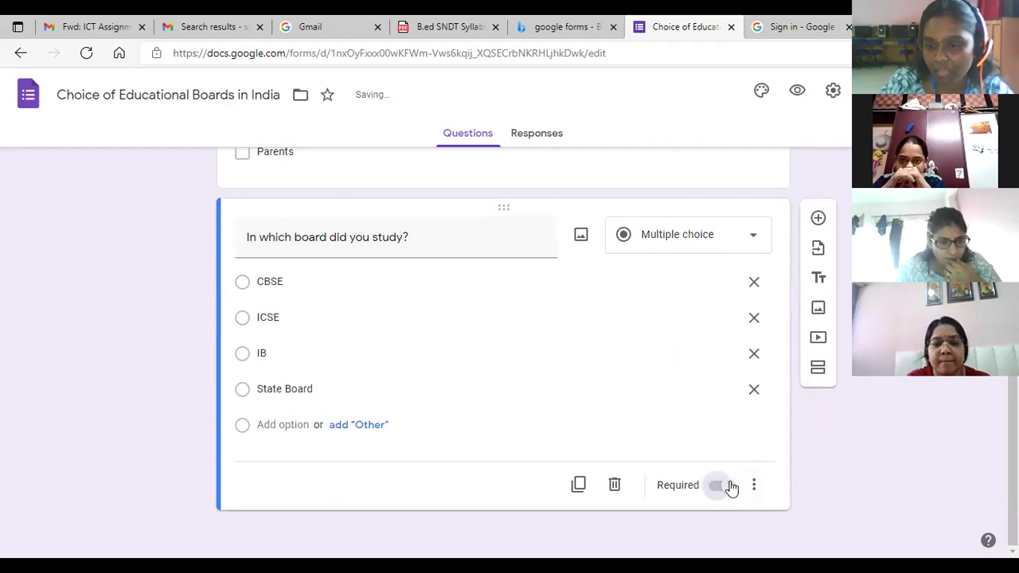
Step: Add a sixth question titled "Which board do you prefer the most?" below the board studied question
click(819, 217)
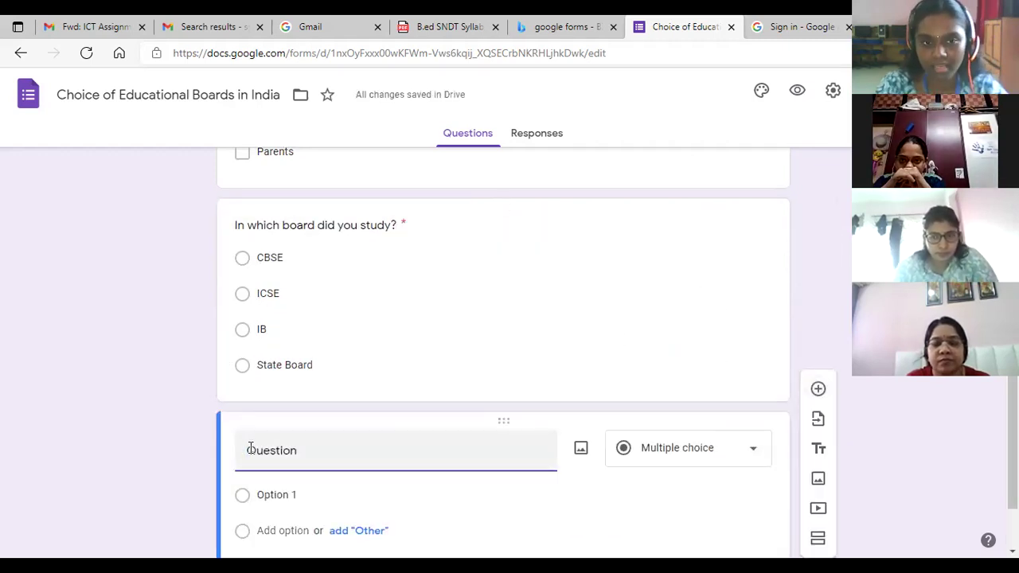
text(Whi)
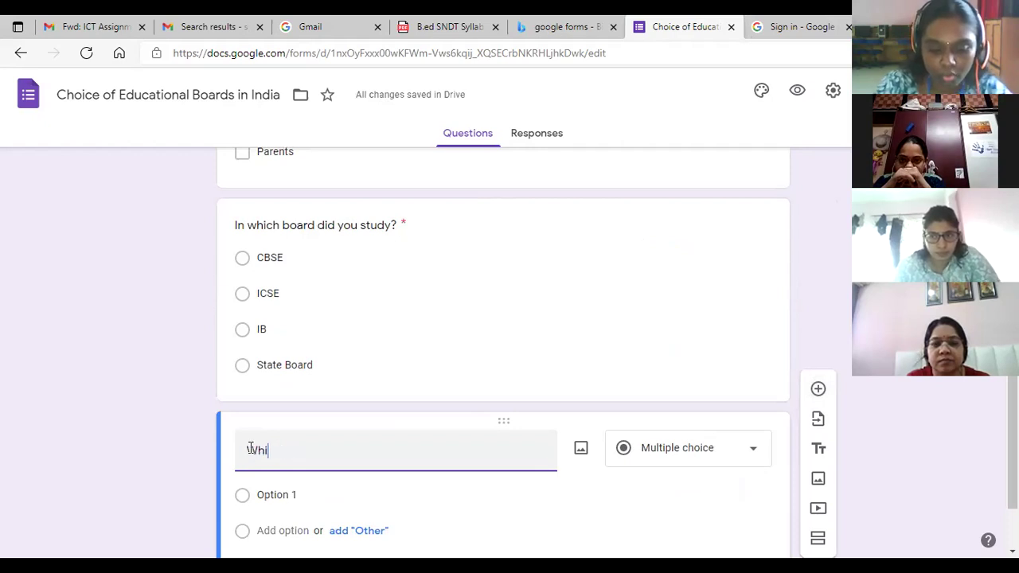
text(ch board doi th)
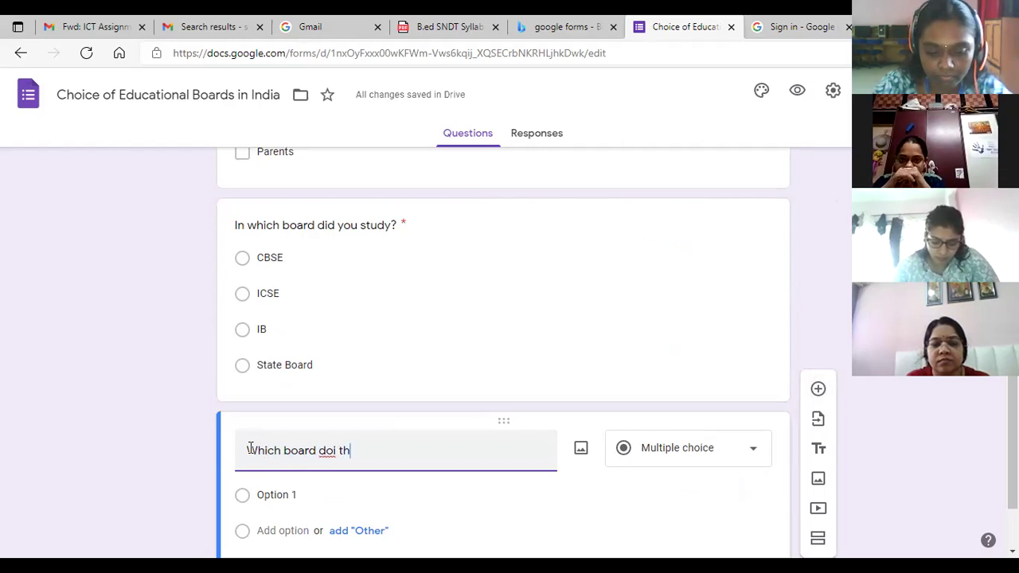
key(BackSpace)
text(you prefer the mosy)
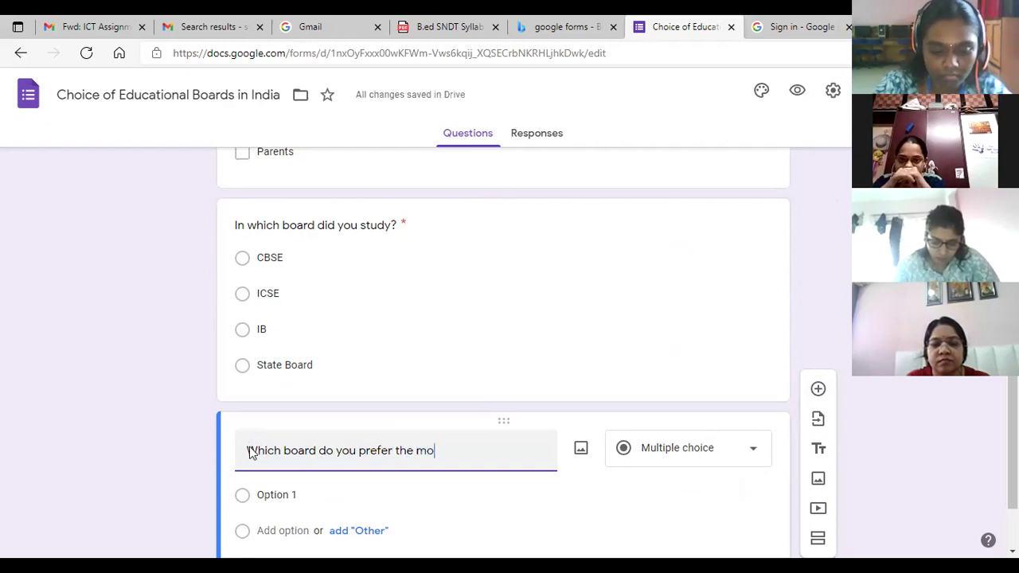
key(BackSpace)
key(BackSpace)
text(s)
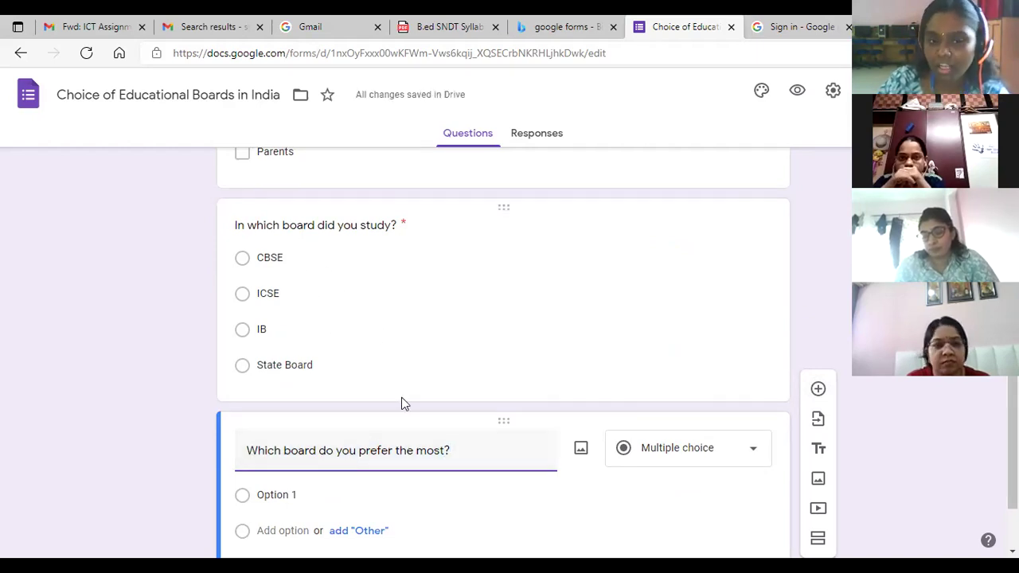
Step: Duplicate the "In which board did you study?" question together with its four board options
click(467, 325)
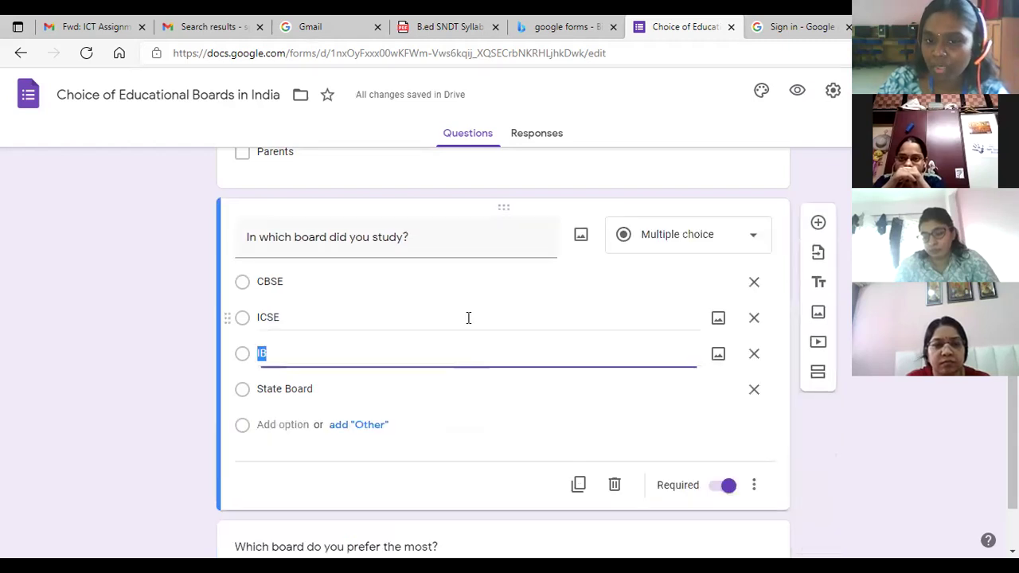
click(578, 484)
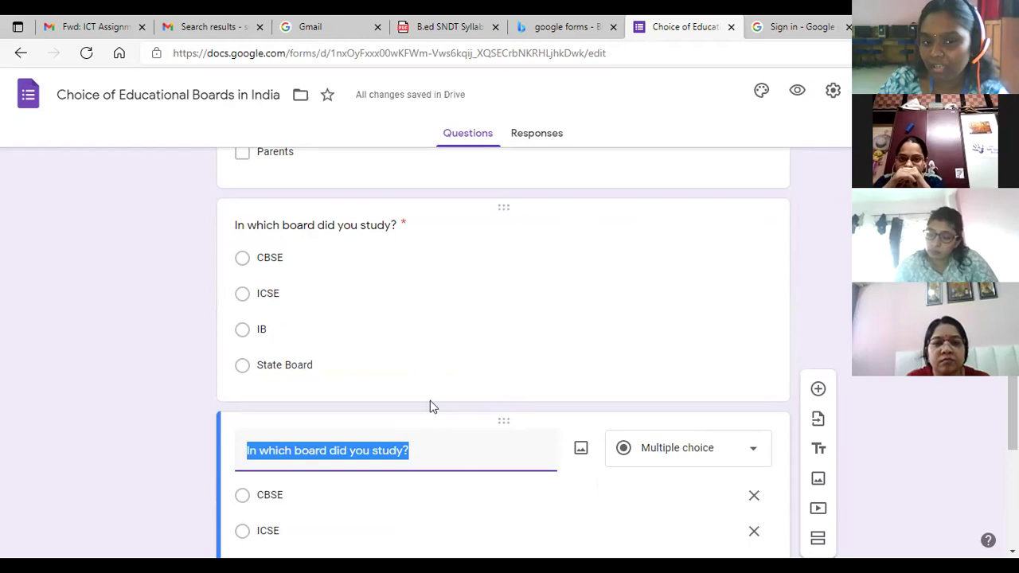
scroll(438, 478, up, 1)
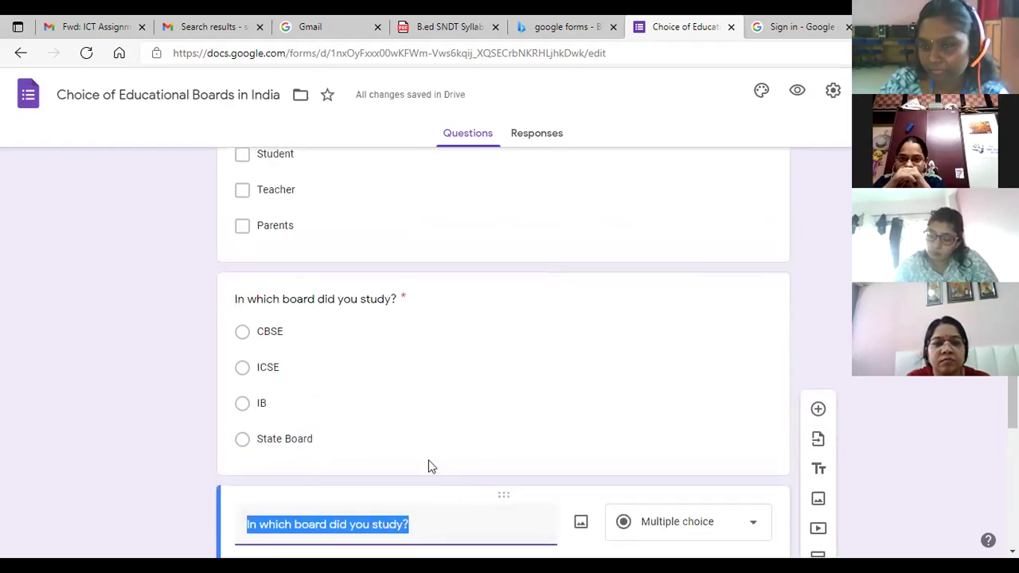
scroll(400, 335, down, 1)
scroll(400, 345, down, 3)
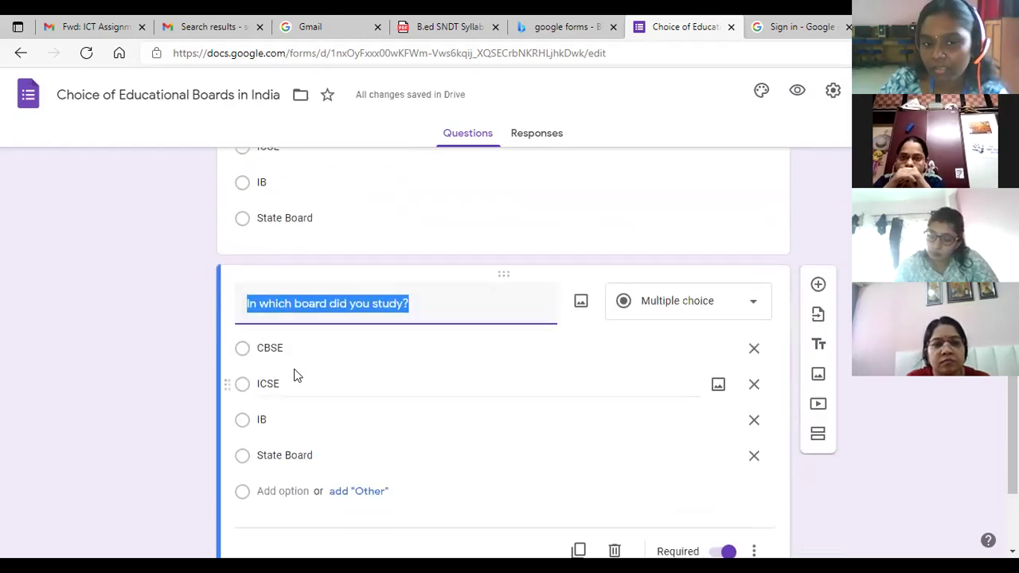
Step: Copy the title "Which board do you prefer the most?" from the last question and paste it over the duplicated question's title
scroll(399, 308, down, 3)
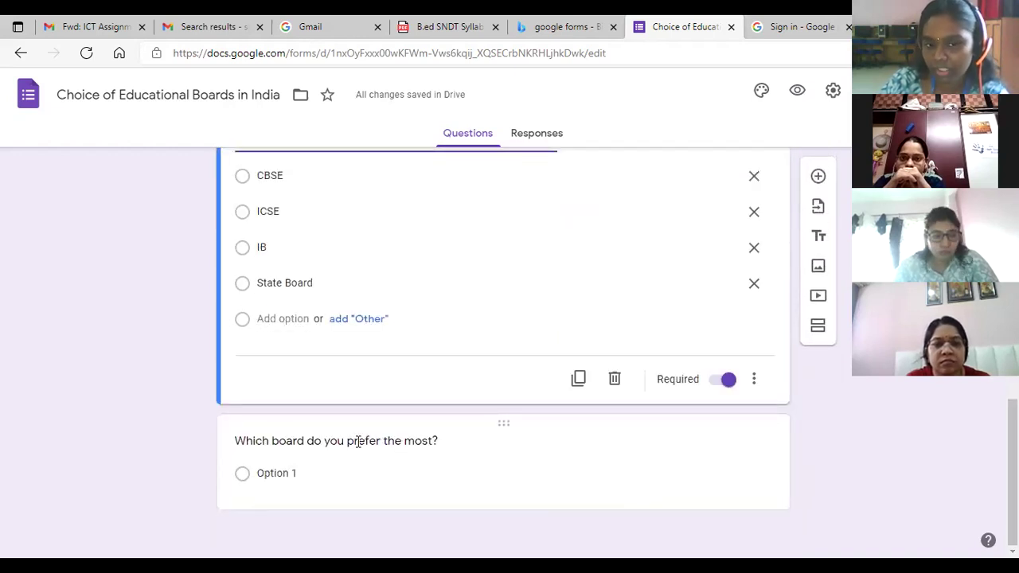
click(382, 439)
triple_click(311, 347)
key(ctrl+c)
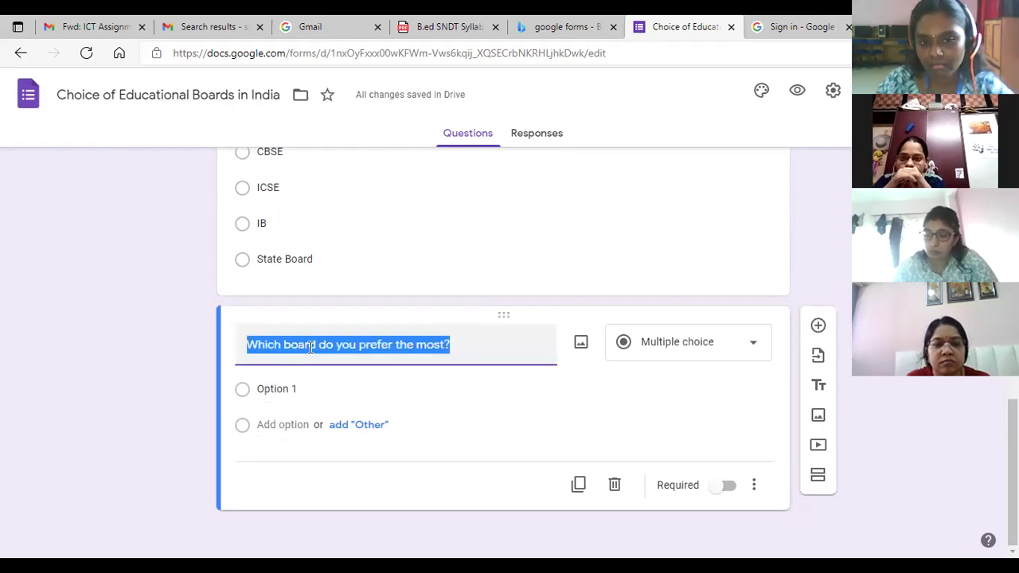
key(ctrl+z)
triple_click(301, 346)
key(ctrl+v)
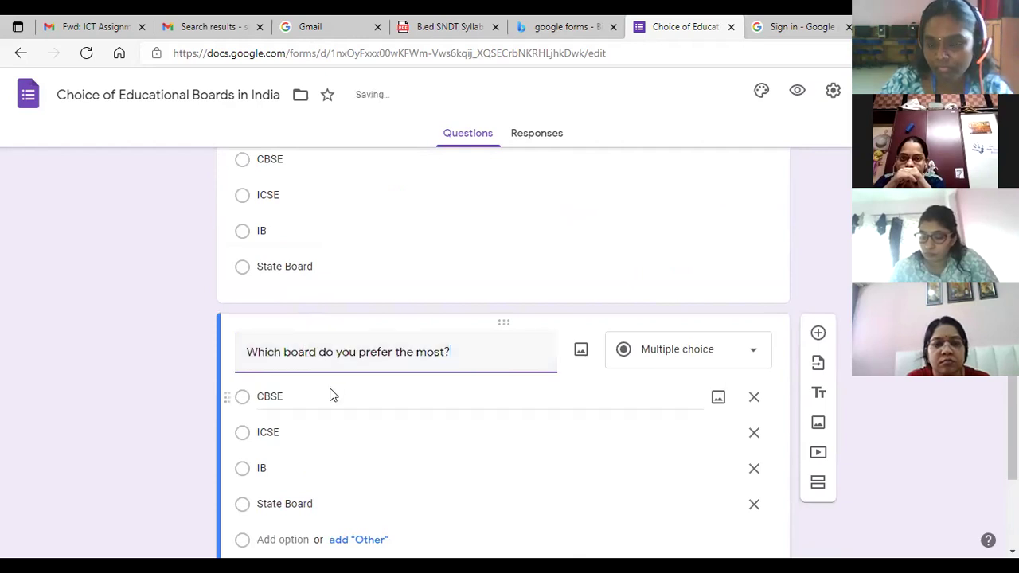
Step: Delete the last "Which board do you prefer the most?" question, the one that has only "Option 1"
scroll(330, 393, down, 1)
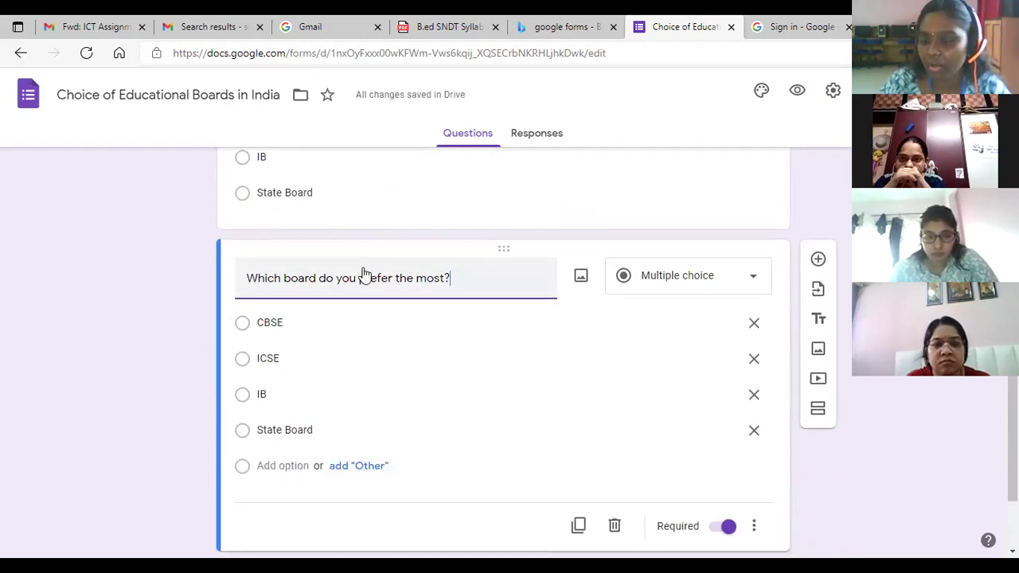
scroll(348, 296, down, 2)
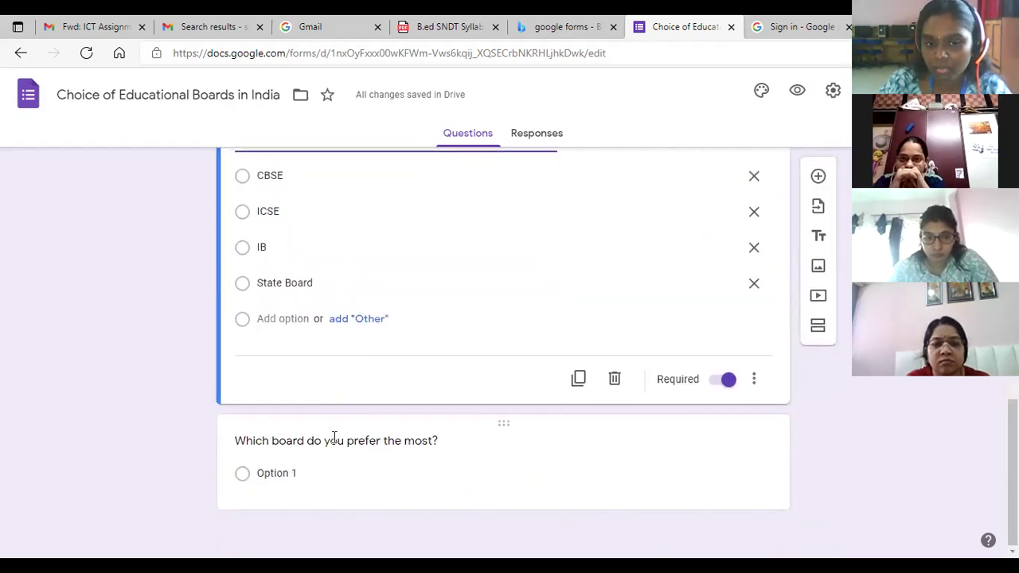
click(335, 440)
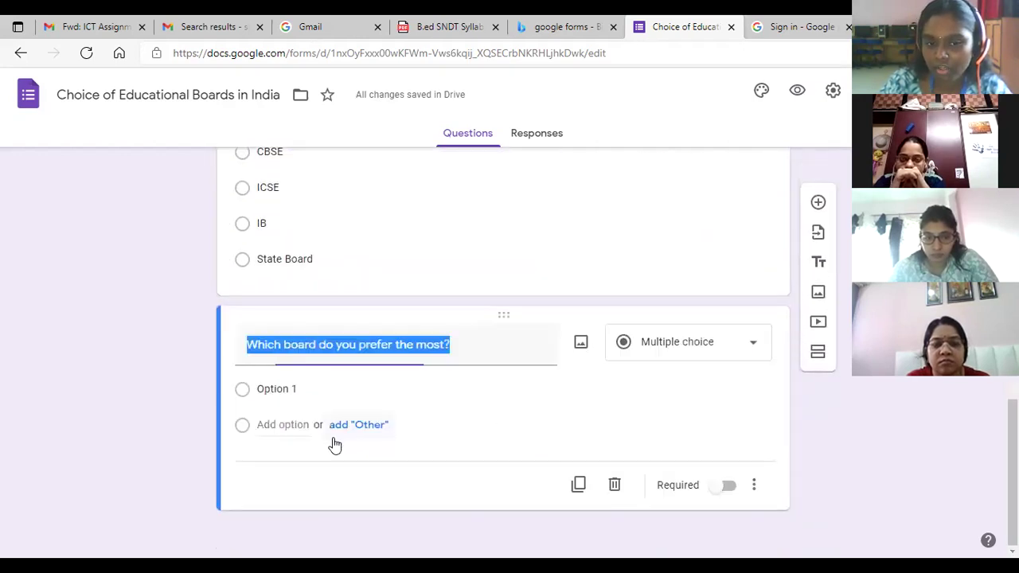
click(614, 485)
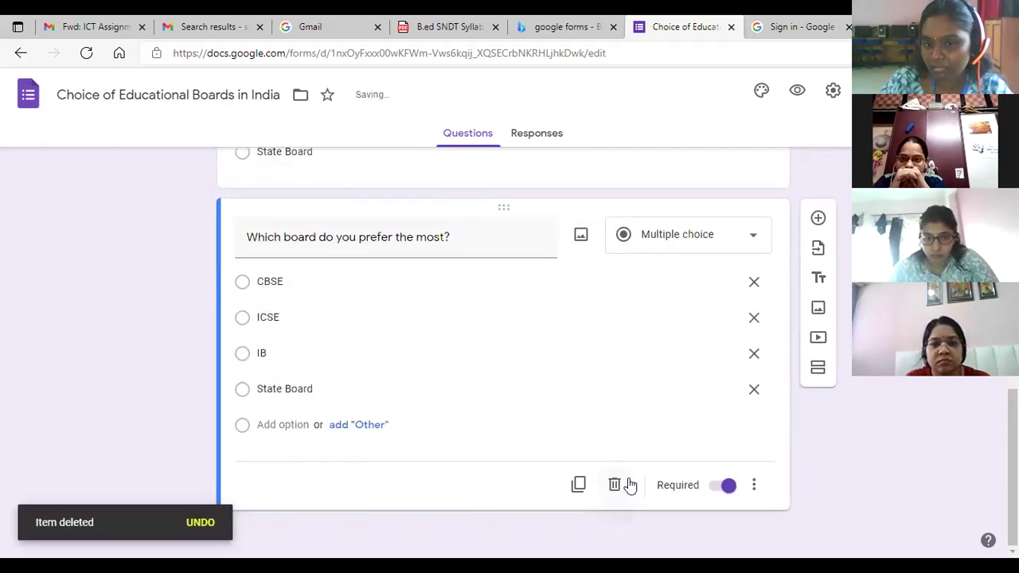
Step: Add a required Paragraph question titled "Why do you prefer the board of your choice?" at the end of the form
scroll(401, 339, up, 4)
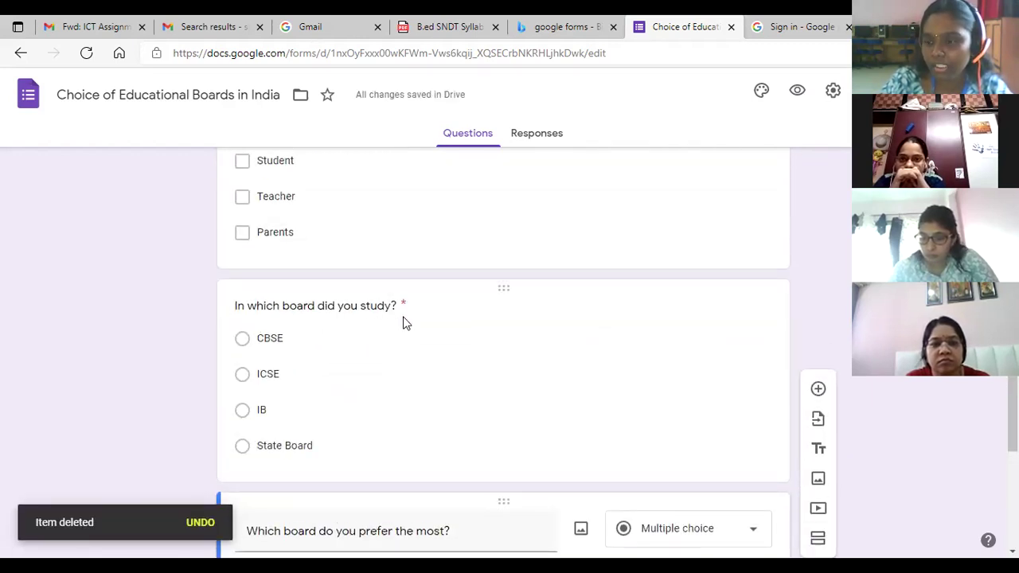
scroll(402, 322, down, 3)
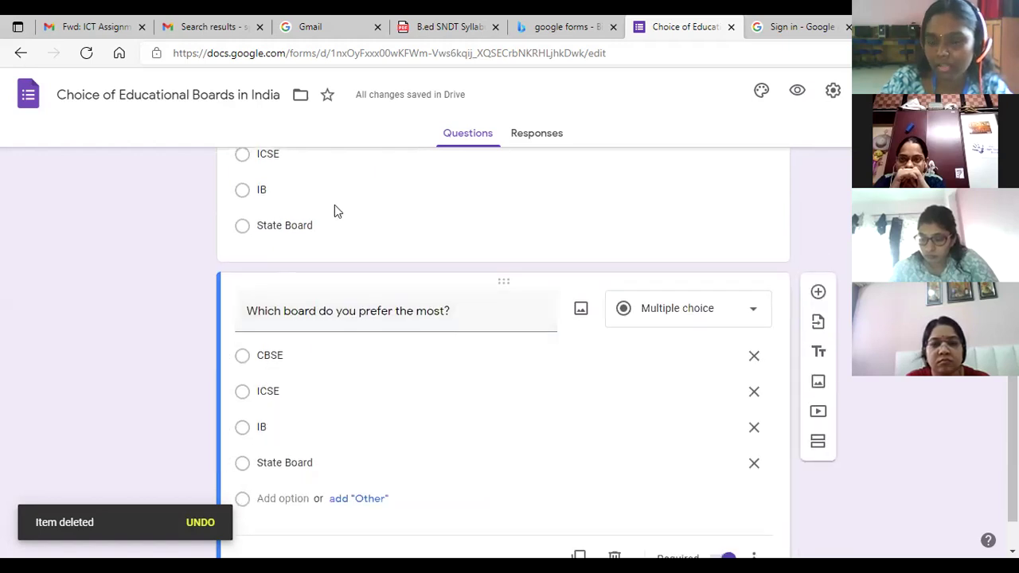
scroll(335, 441, down, 1)
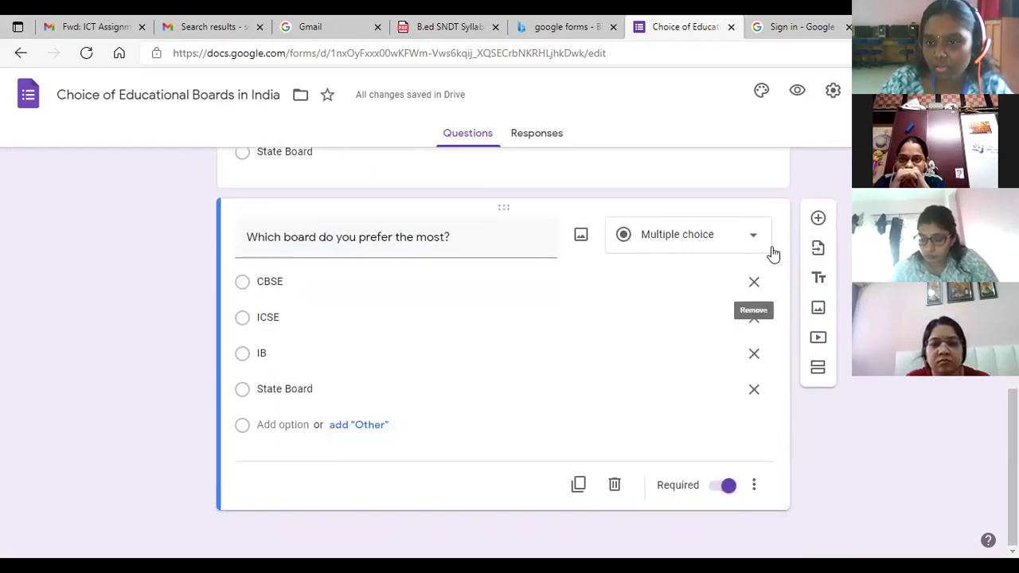
click(817, 217)
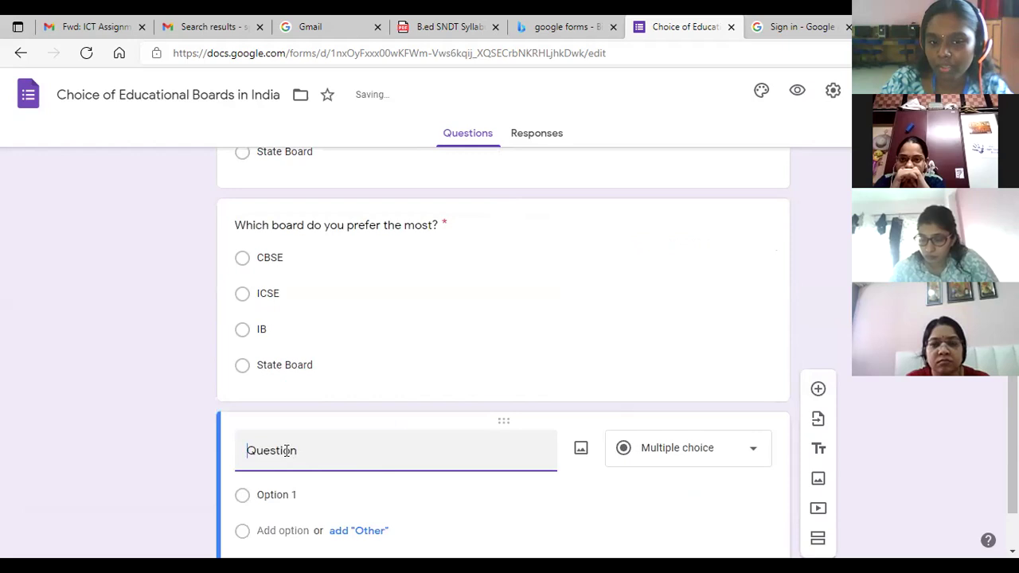
text(Why)
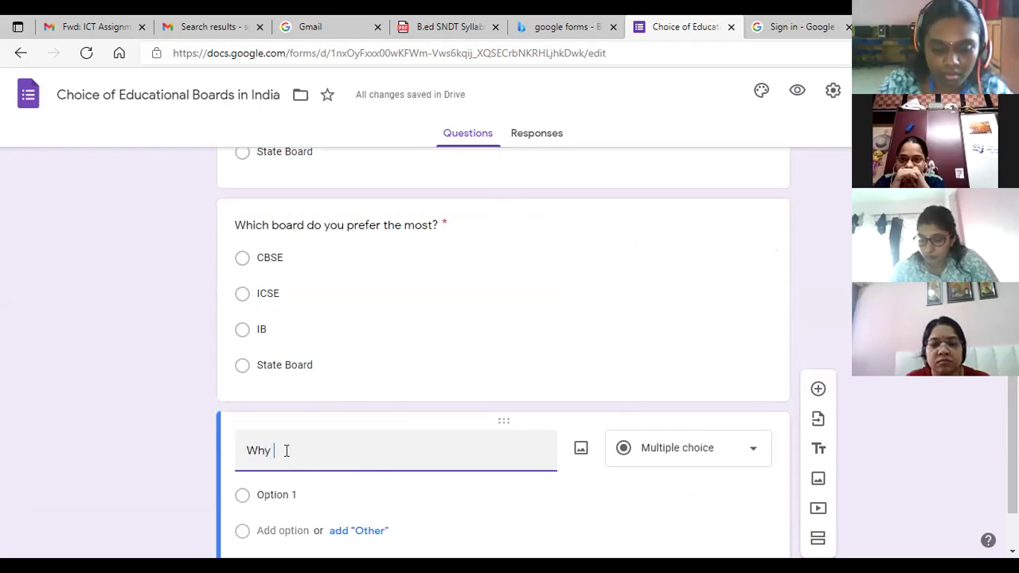
text( do you p)
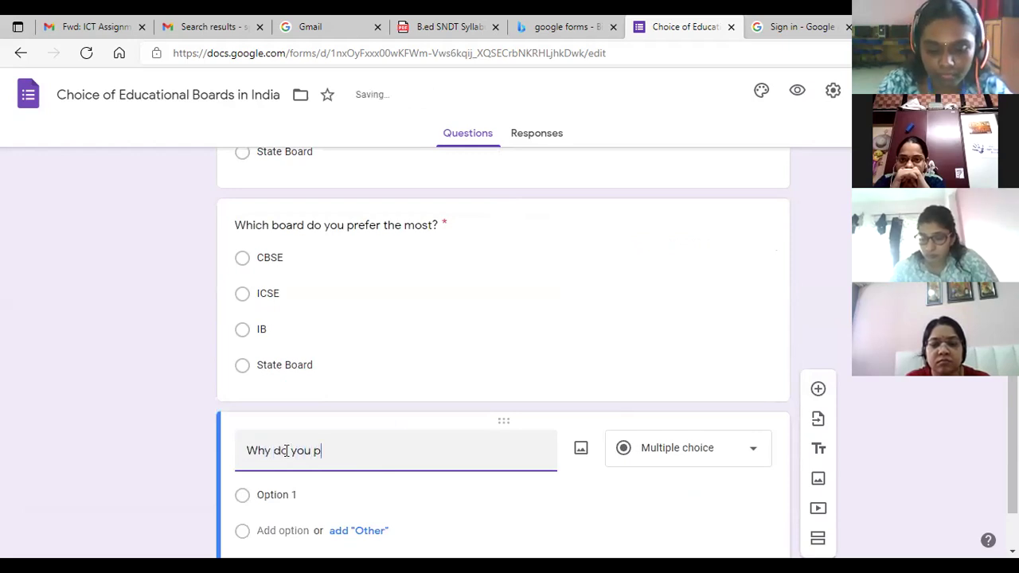
text(refer the board of yo)
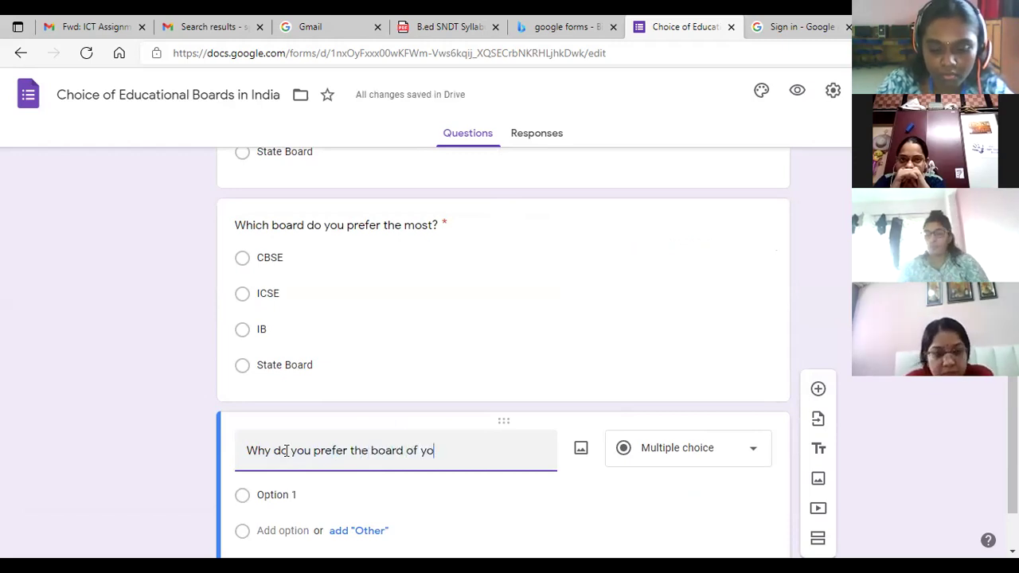
text(ur cho)
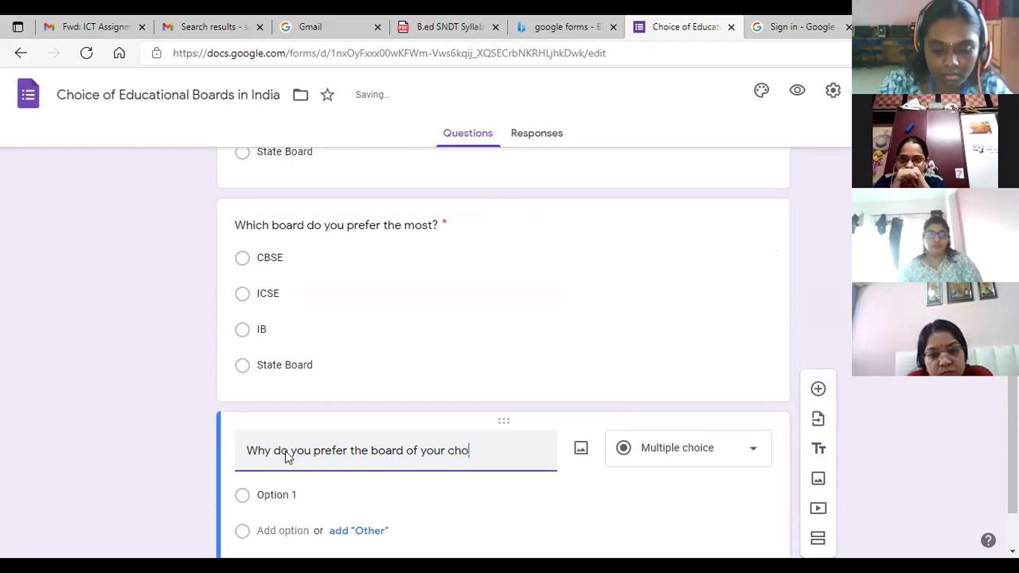
text(ice?)
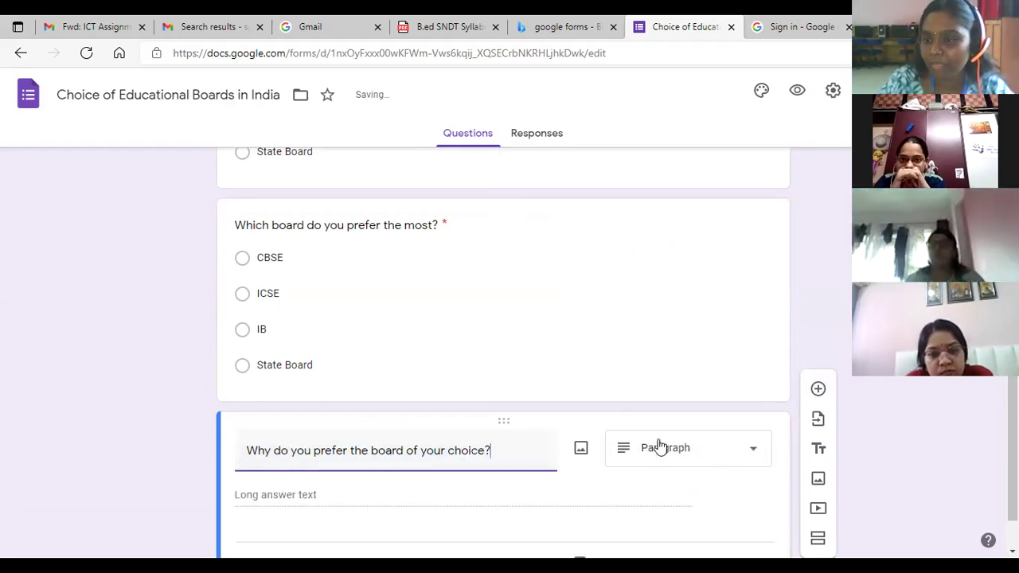
scroll(687, 442, down, 1)
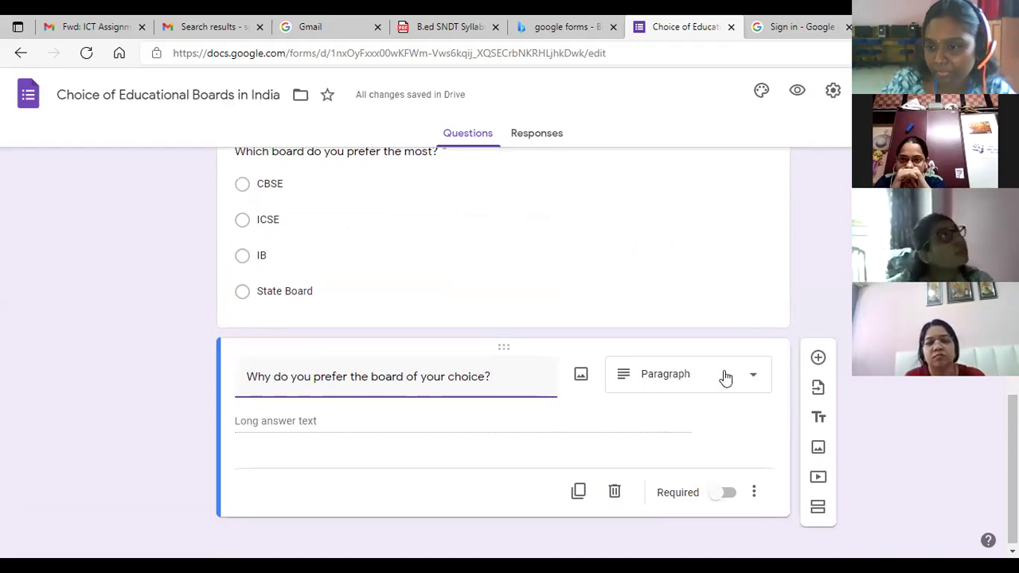
click(729, 493)
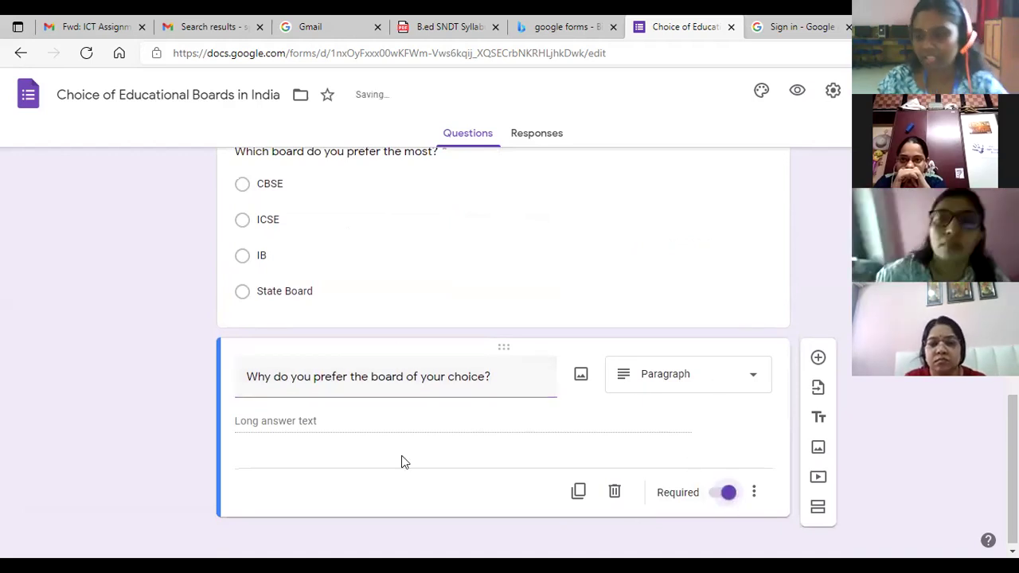
Step: Review the finished questions, then open the form's sending options and examine the email, link and embed HTML methods
scroll(401, 462, up, 5)
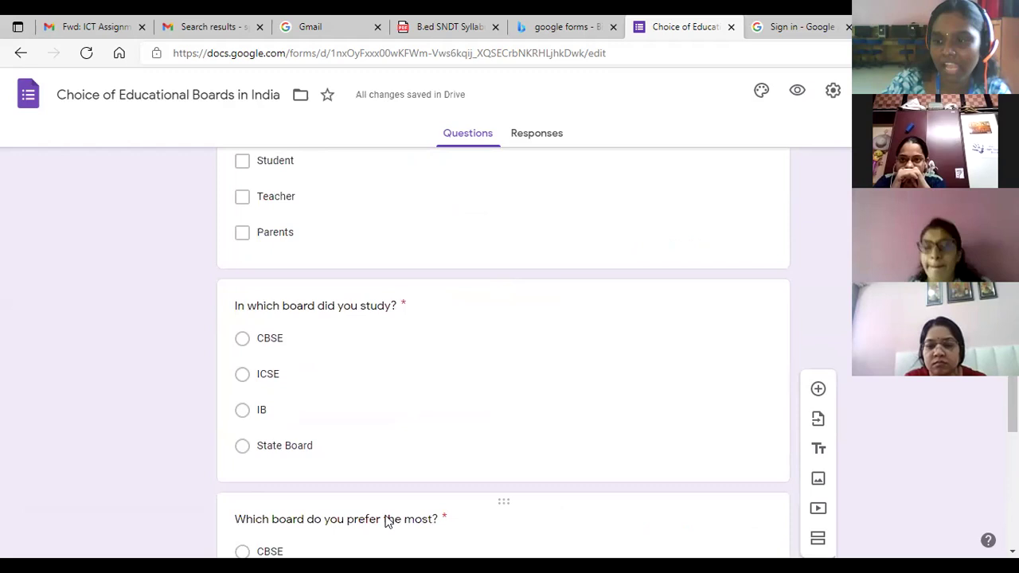
scroll(395, 445, down, 5)
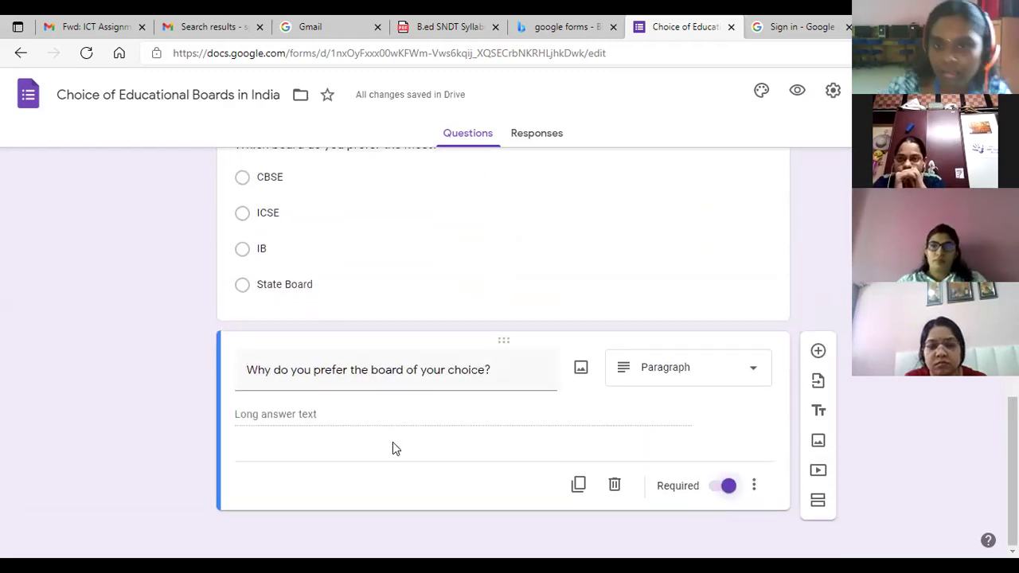
scroll(392, 443, up, 10)
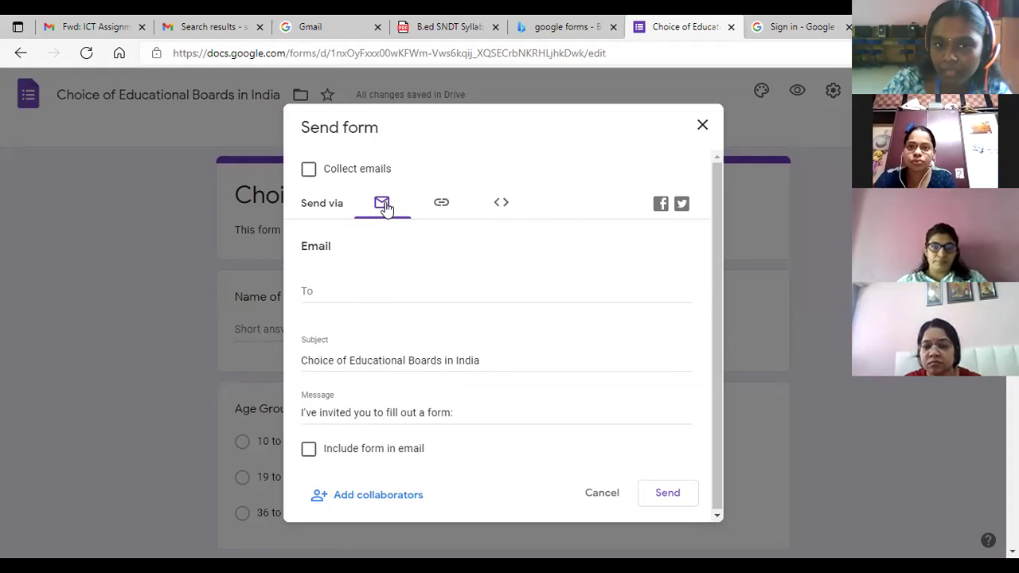
click(442, 207)
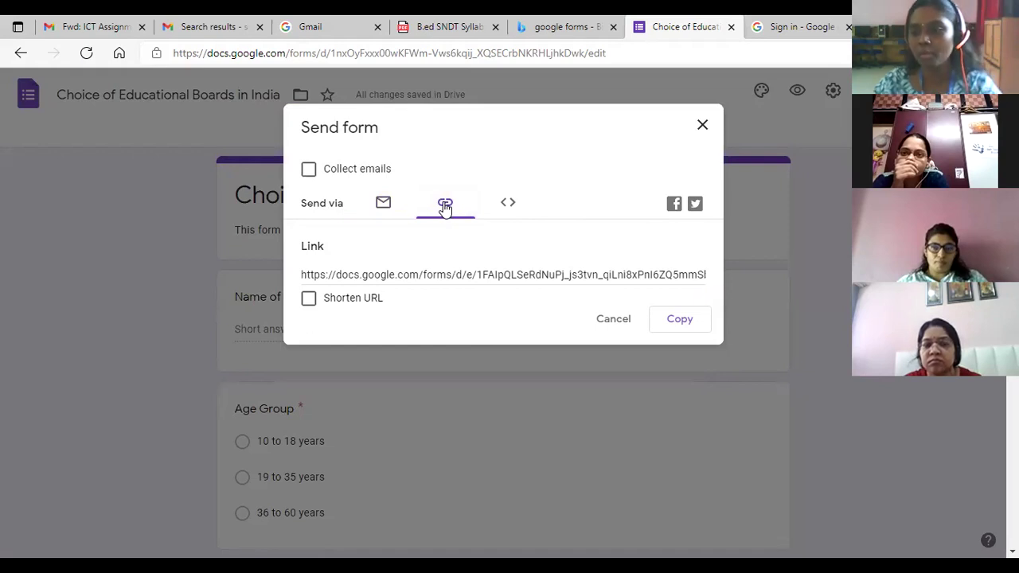
click(508, 204)
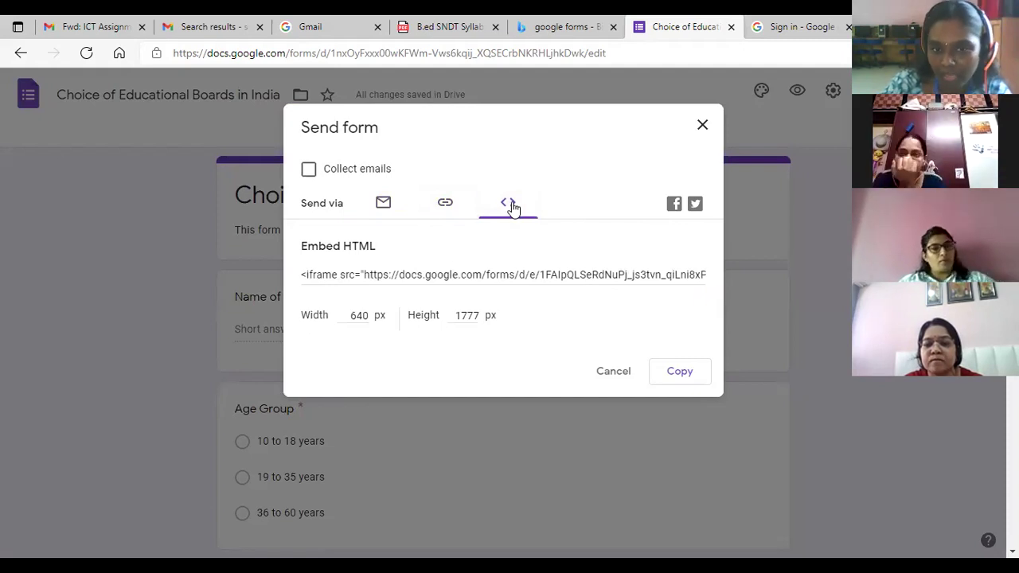
click(383, 206)
click(441, 205)
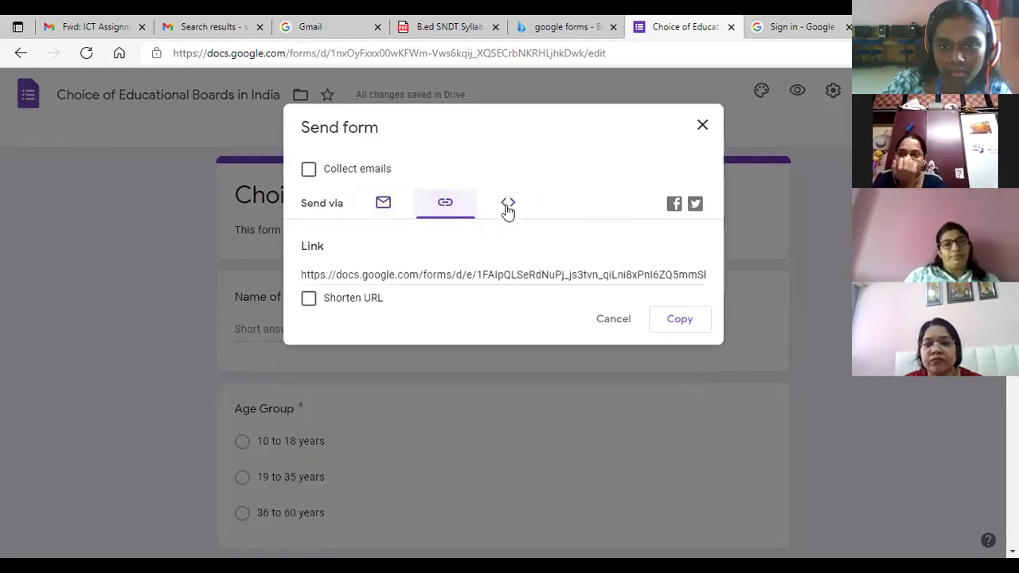
click(506, 205)
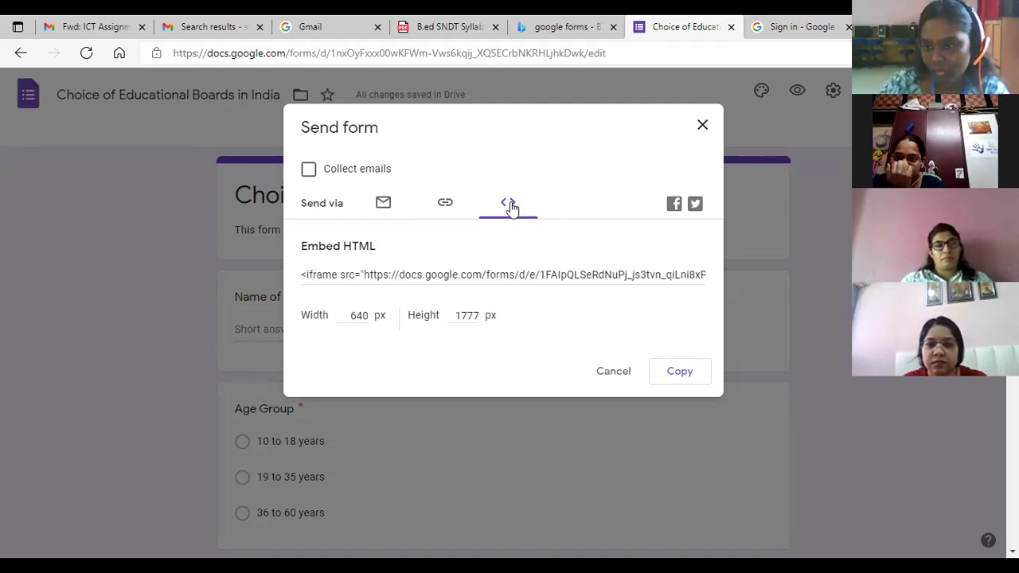
click(382, 206)
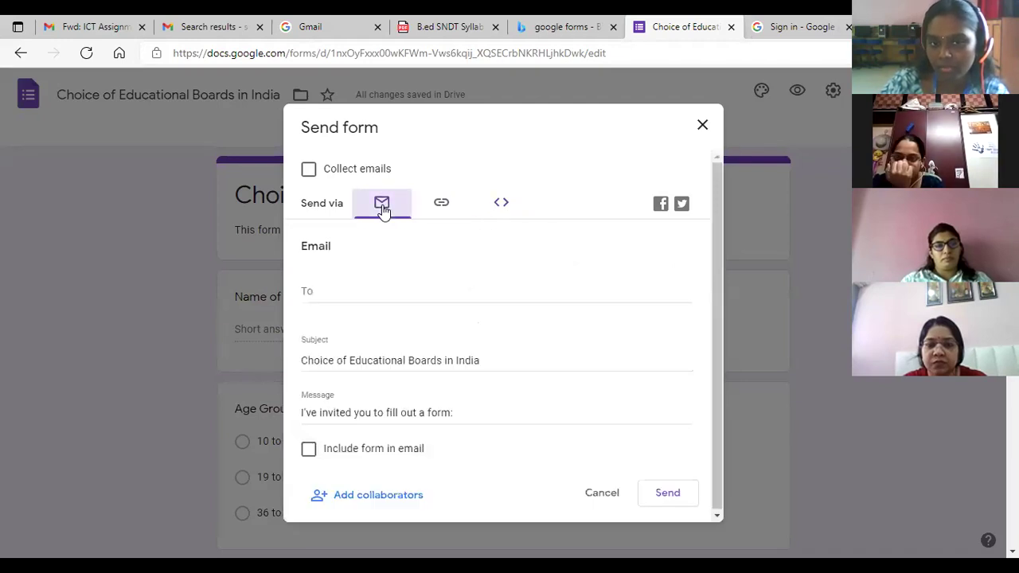
Step: Shorten the form's sharing URL, copy the shortened link, and close the sending options
click(440, 204)
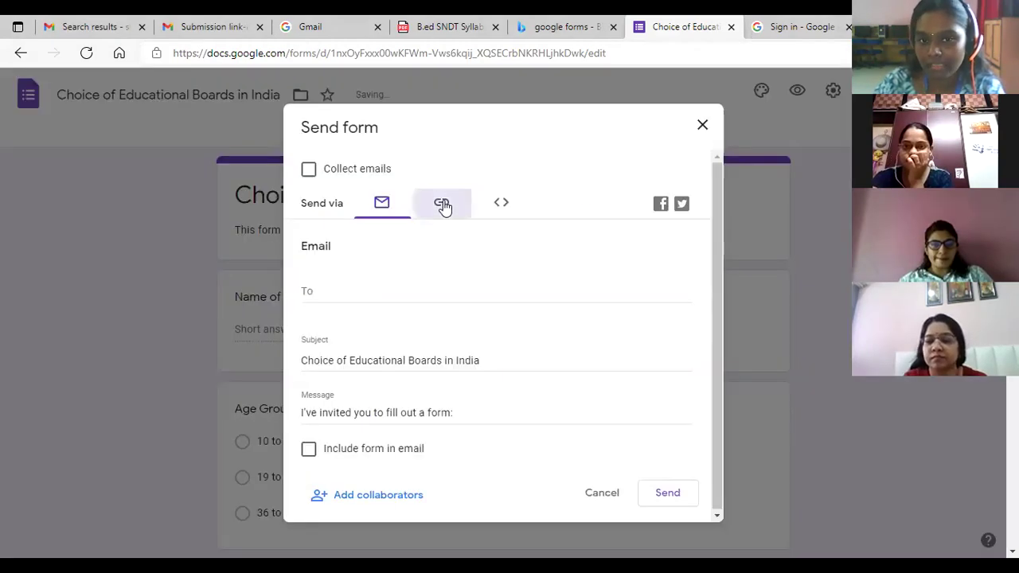
click(444, 205)
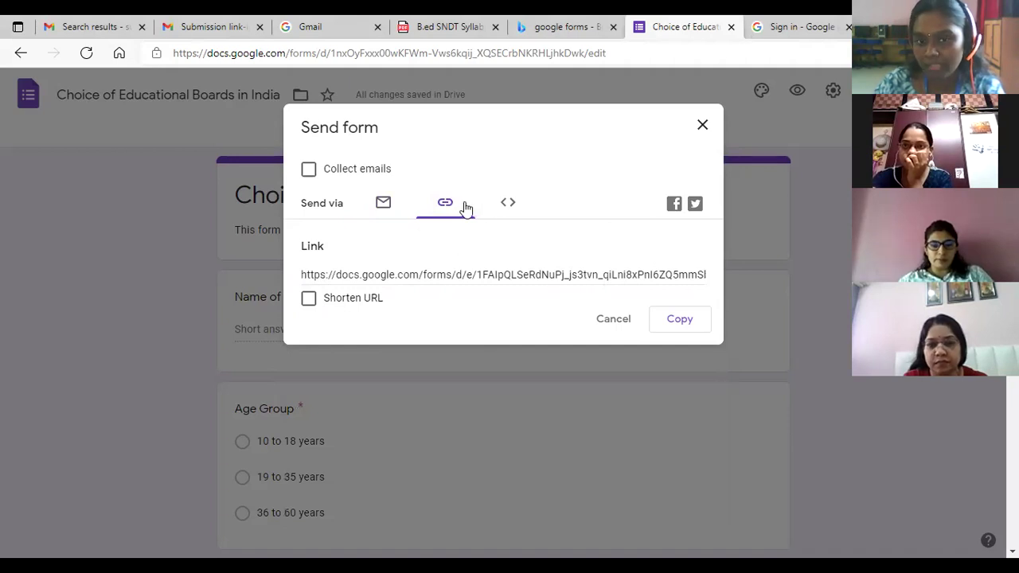
click(308, 298)
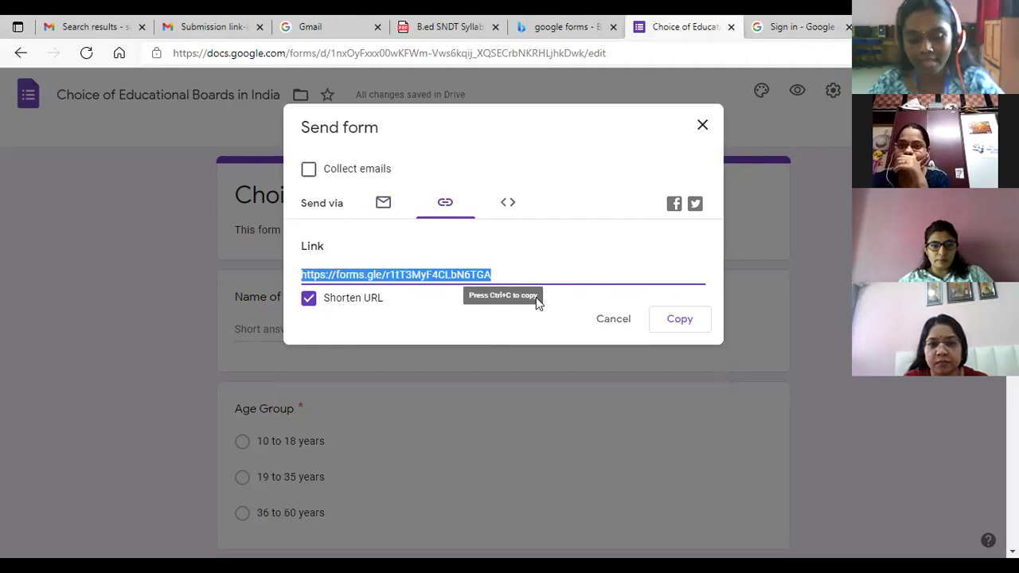
click(668, 322)
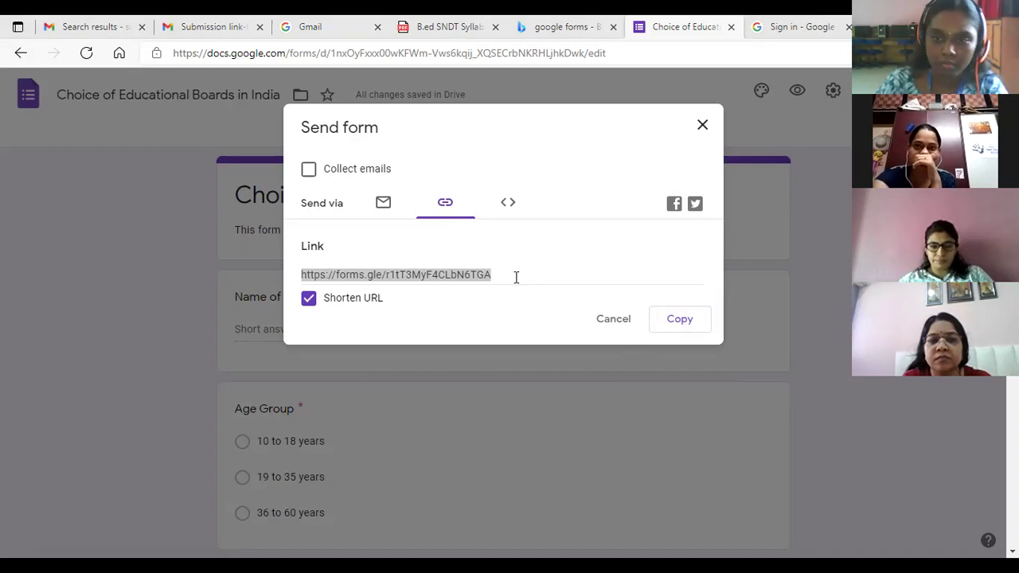
click(702, 125)
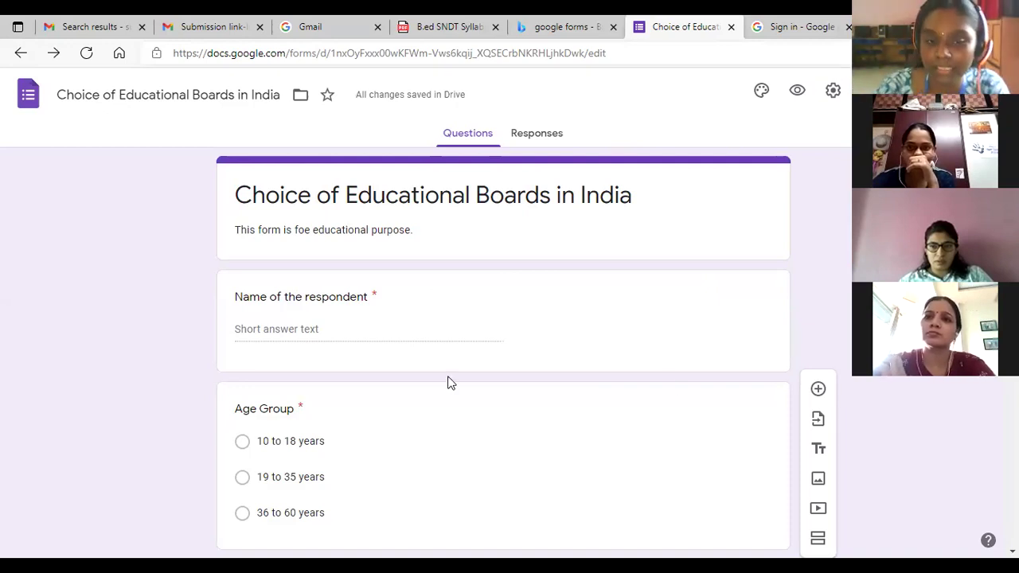
scroll(454, 379, down, 10)
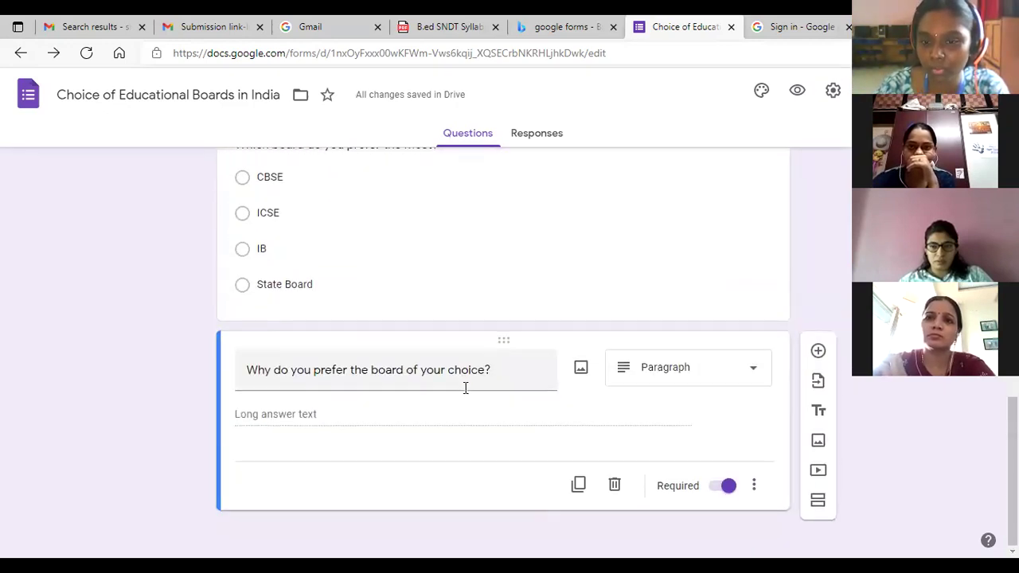
scroll(469, 390, up, 3)
scroll(478, 396, up, 6)
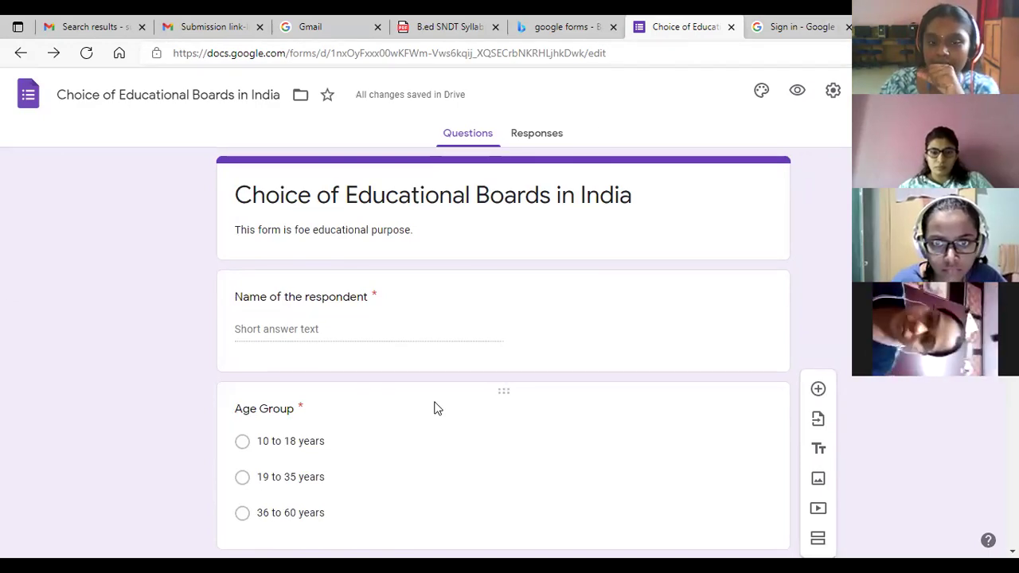
scroll(435, 405, down, 4)
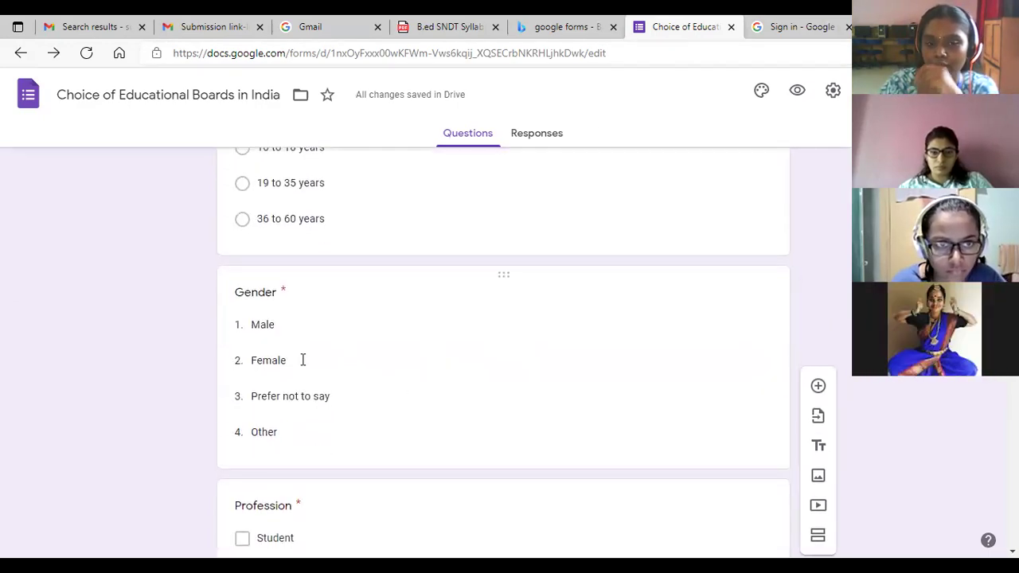
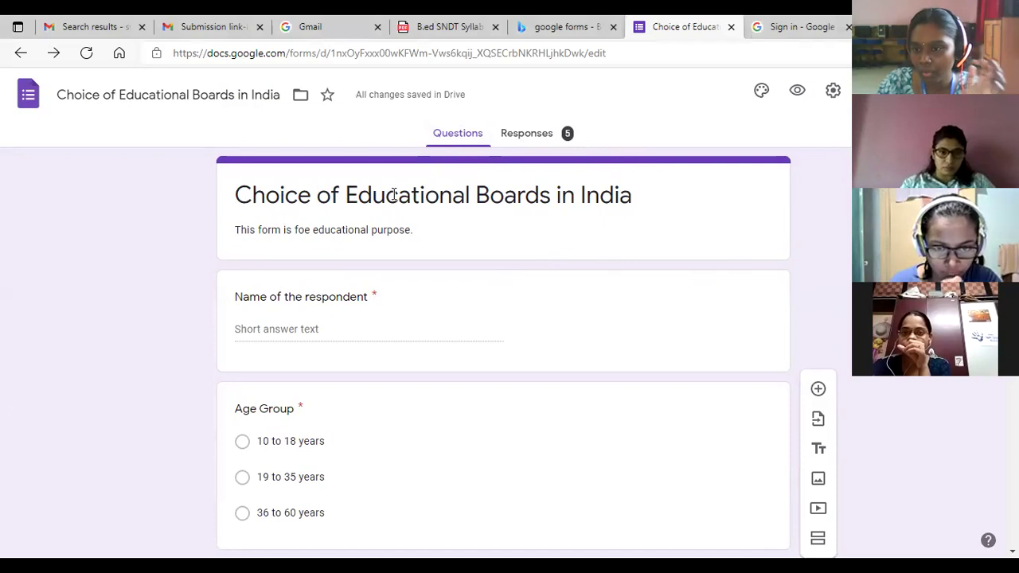
scroll(394, 199, down, 15)
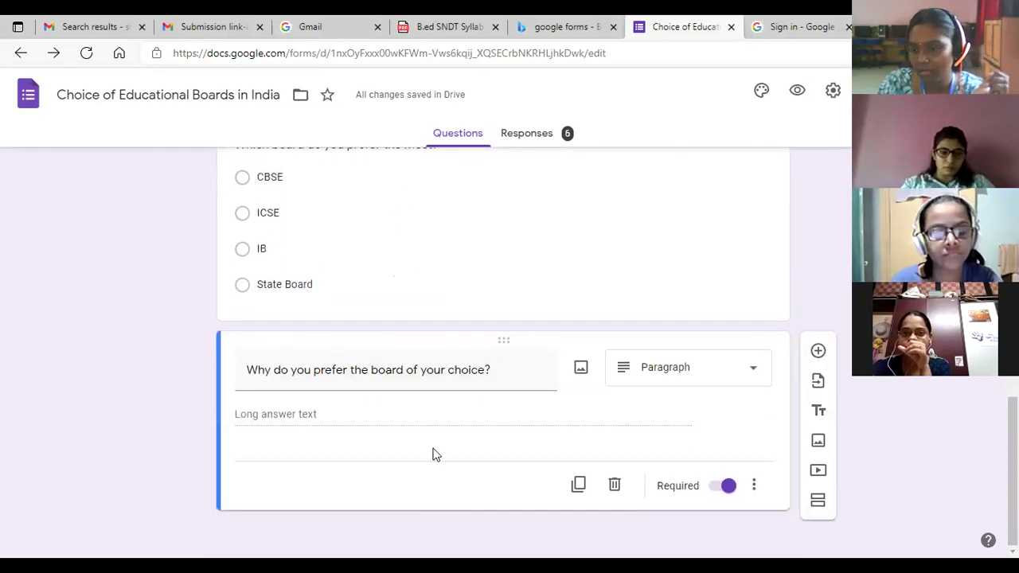
scroll(419, 257, up, 15)
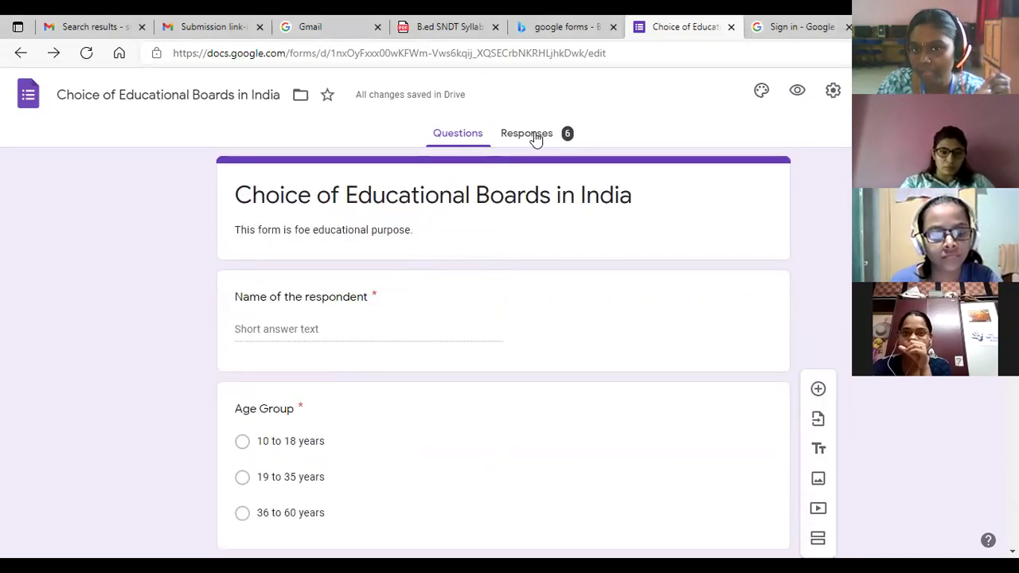
Step: Open the summary of the form's responses and examine the respondent names and the Age Group pie chart
click(536, 136)
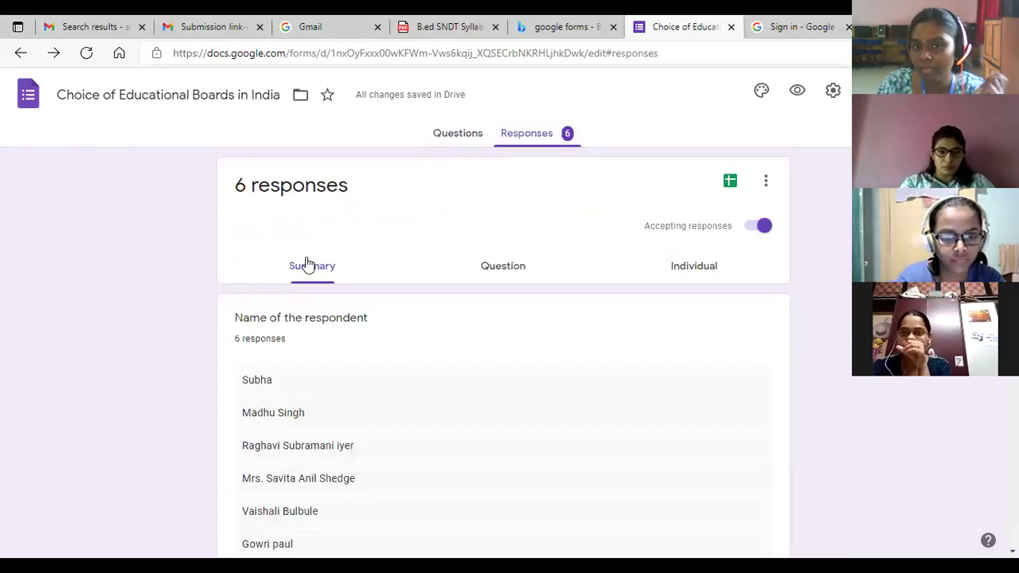
click(314, 267)
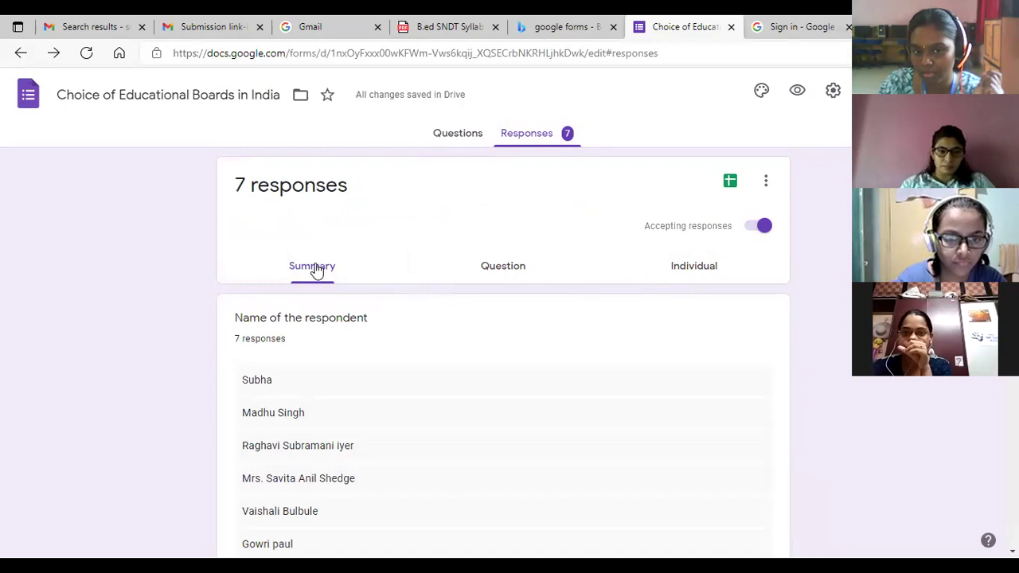
scroll(316, 271, down, 1)
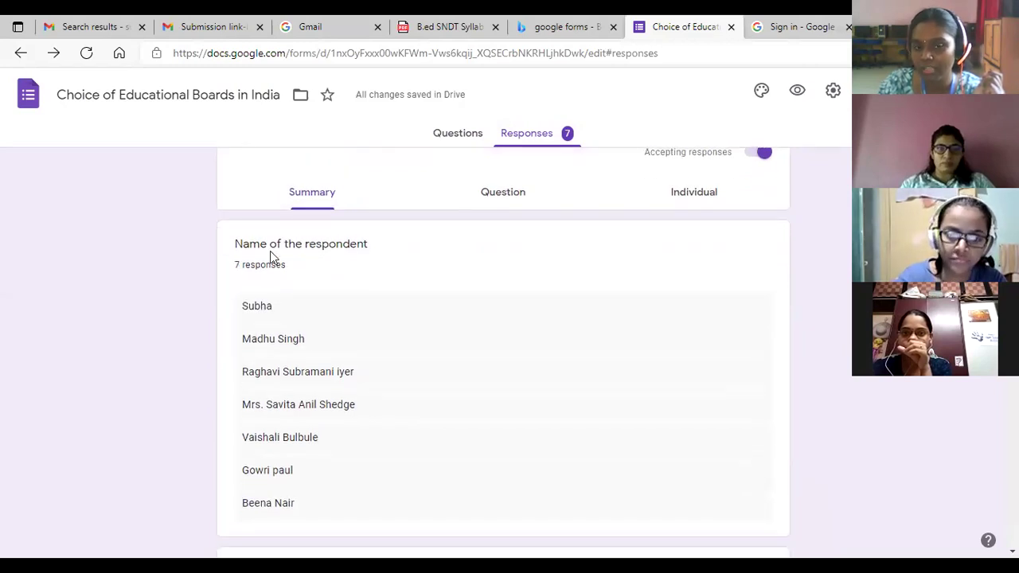
scroll(274, 310, down, 1)
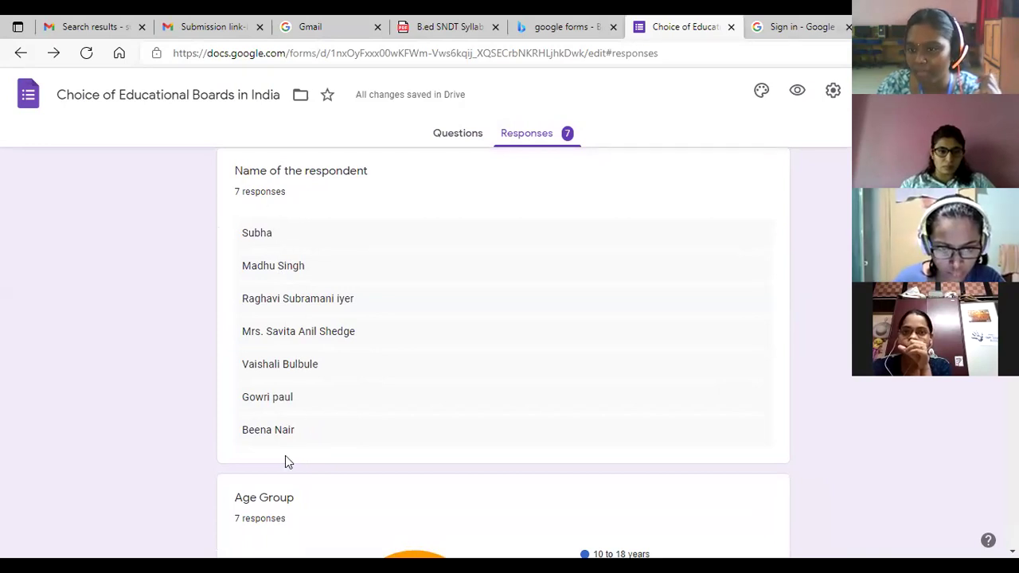
scroll(317, 392, down, 3)
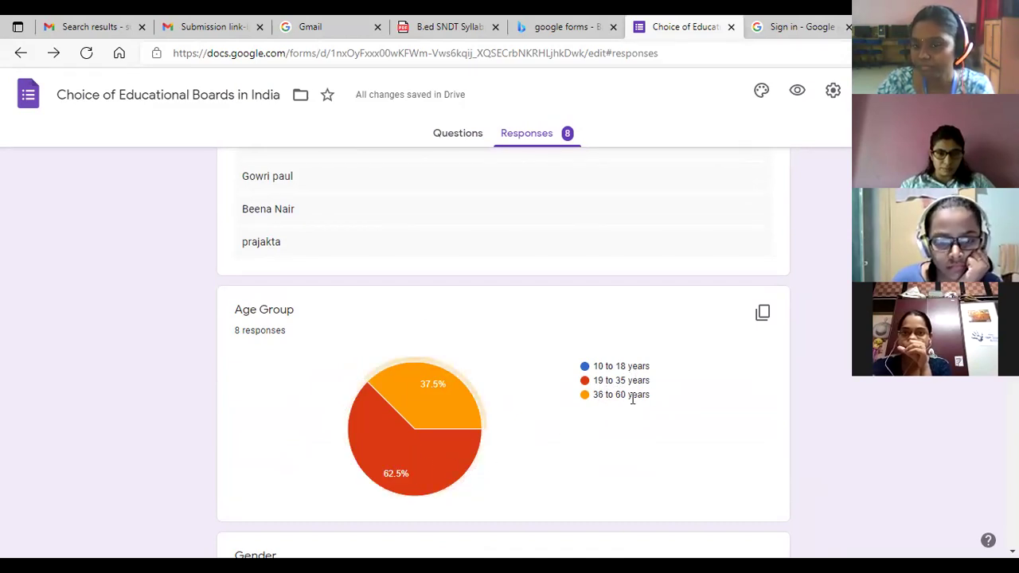
mouse_move(416, 419)
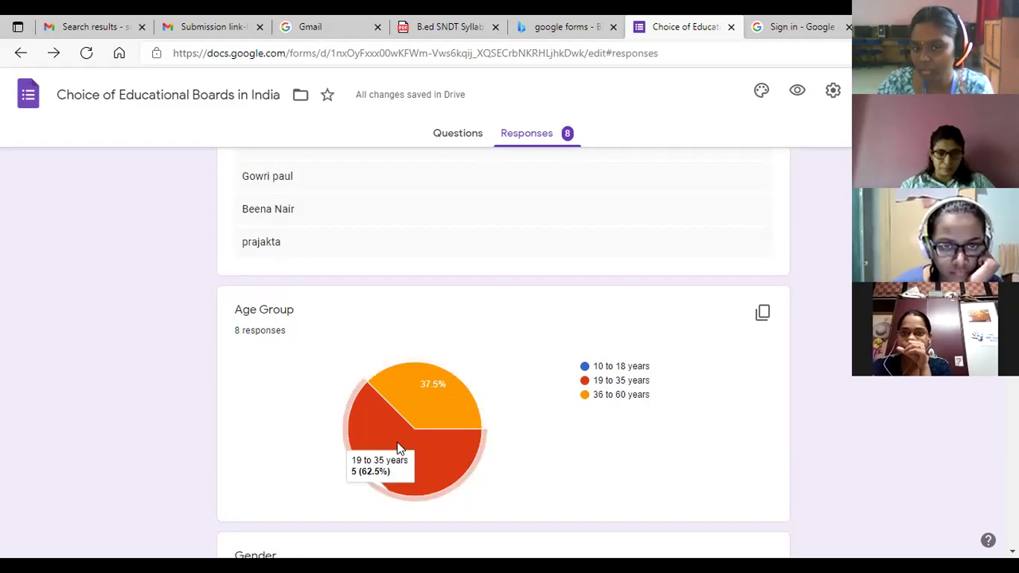
mouse_move(412, 447)
Step: Examine each slice of the Gender pie chart and each bar of the Profession chart in the response summary
scroll(412, 447, down, 4)
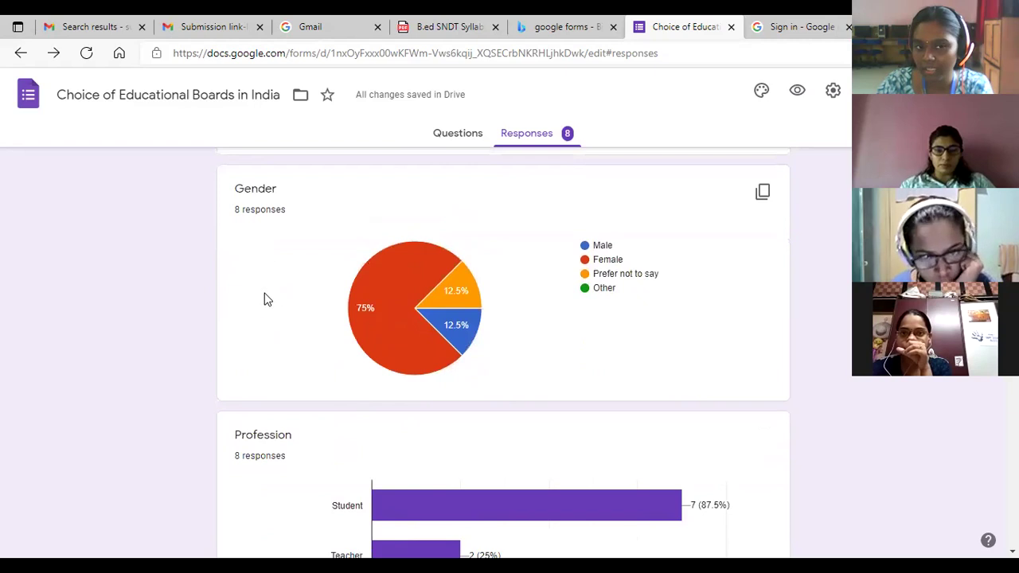
mouse_move(444, 352)
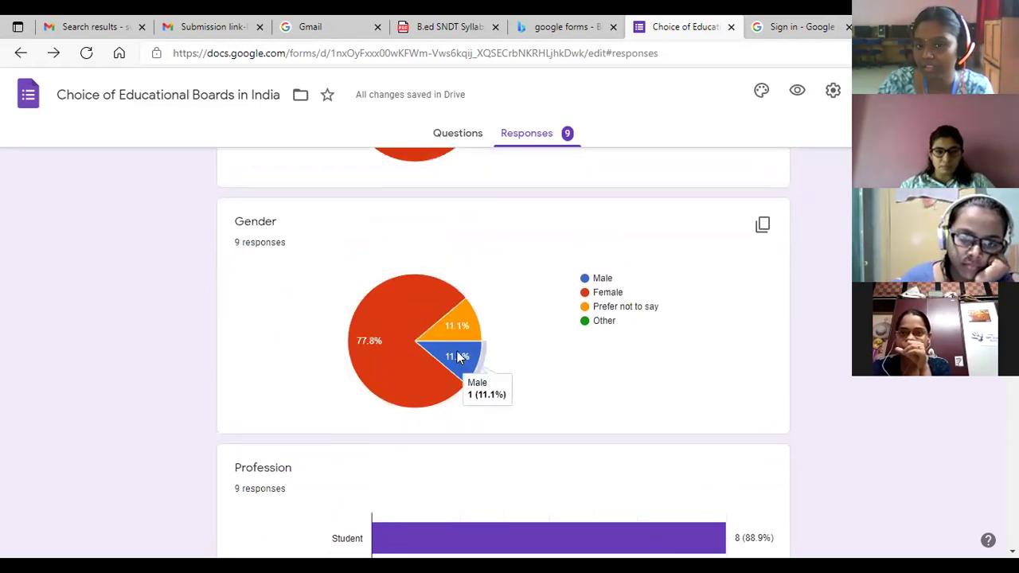
mouse_move(459, 326)
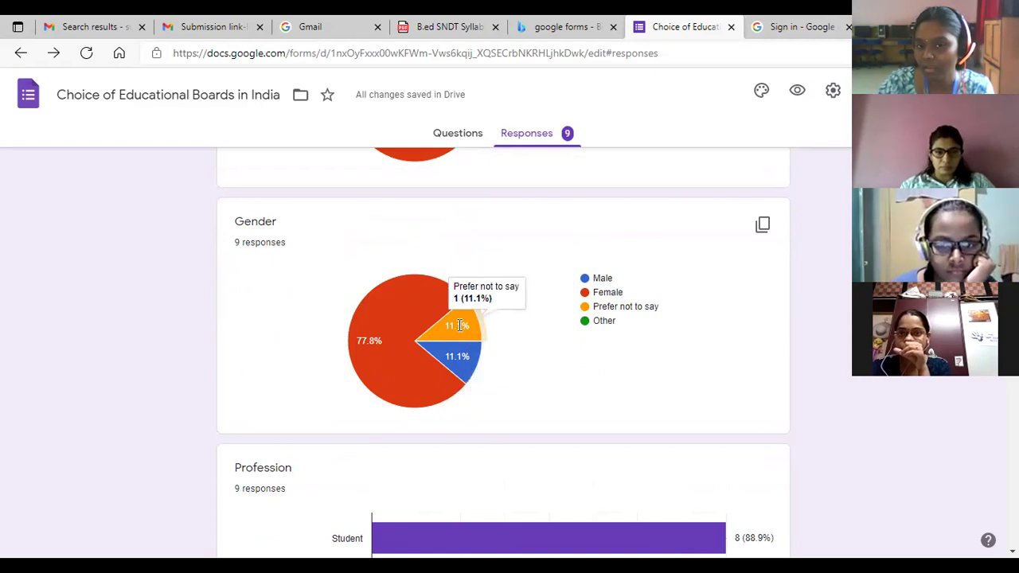
mouse_move(382, 329)
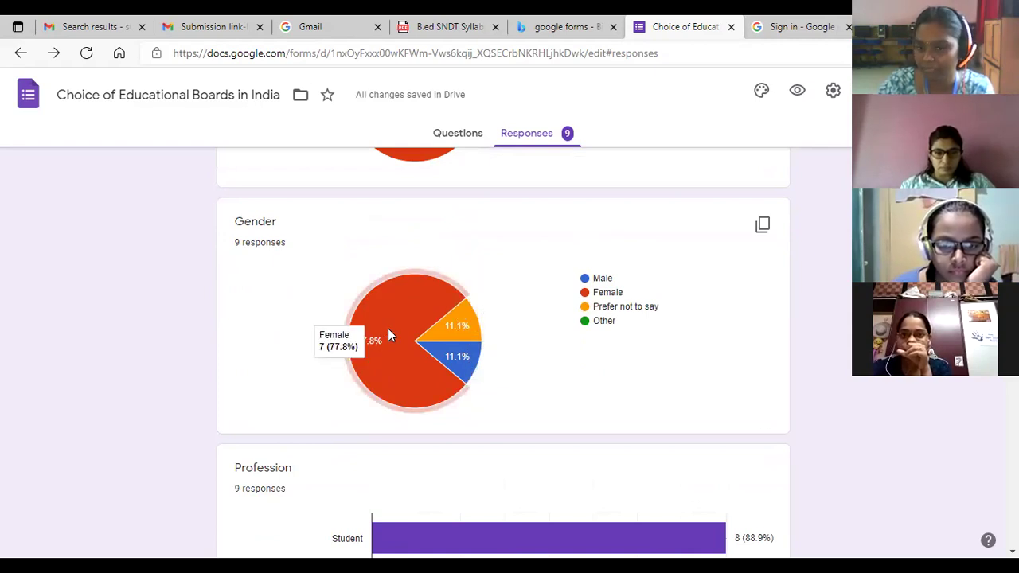
scroll(388, 335, down, 3)
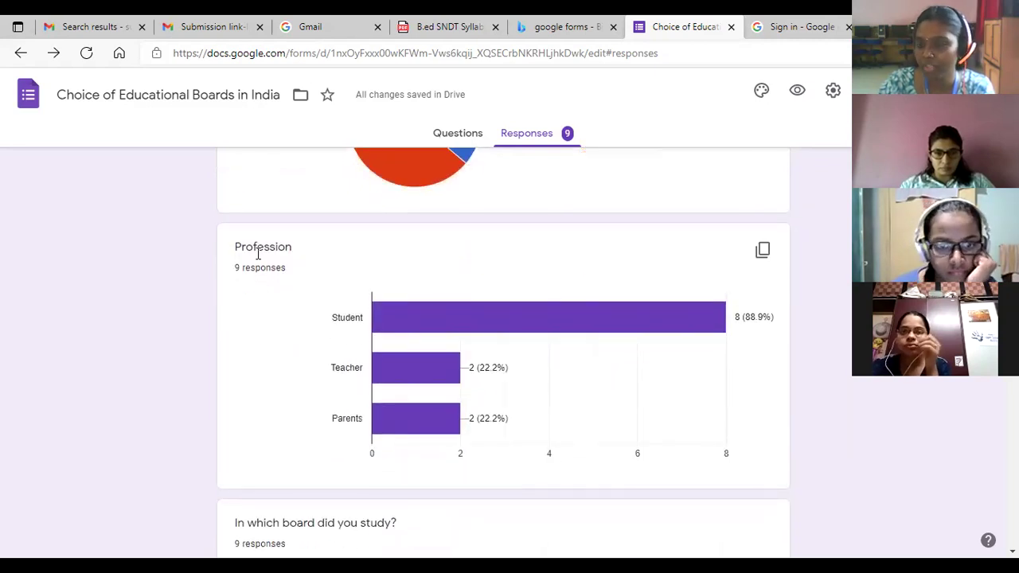
mouse_move(707, 327)
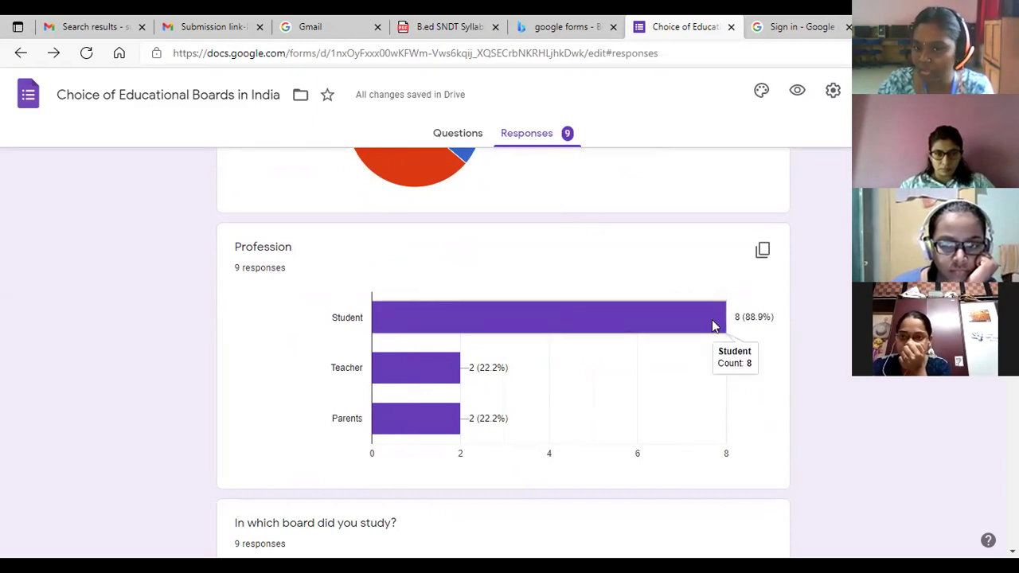
mouse_move(424, 379)
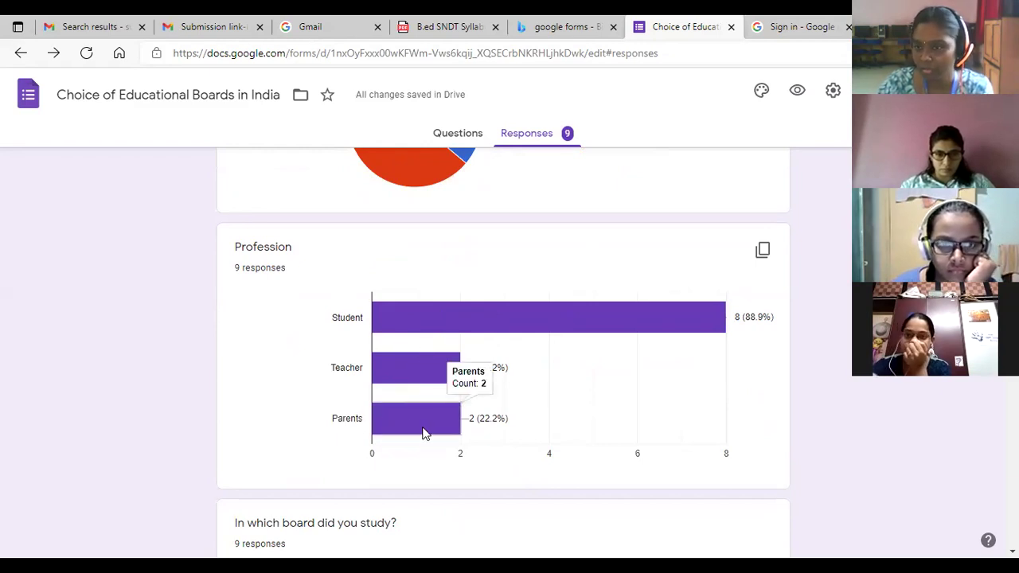
Step: Examine the charts for the board studied in and the most preferred board, and read the written reasons for the choice
scroll(364, 330, down, 4)
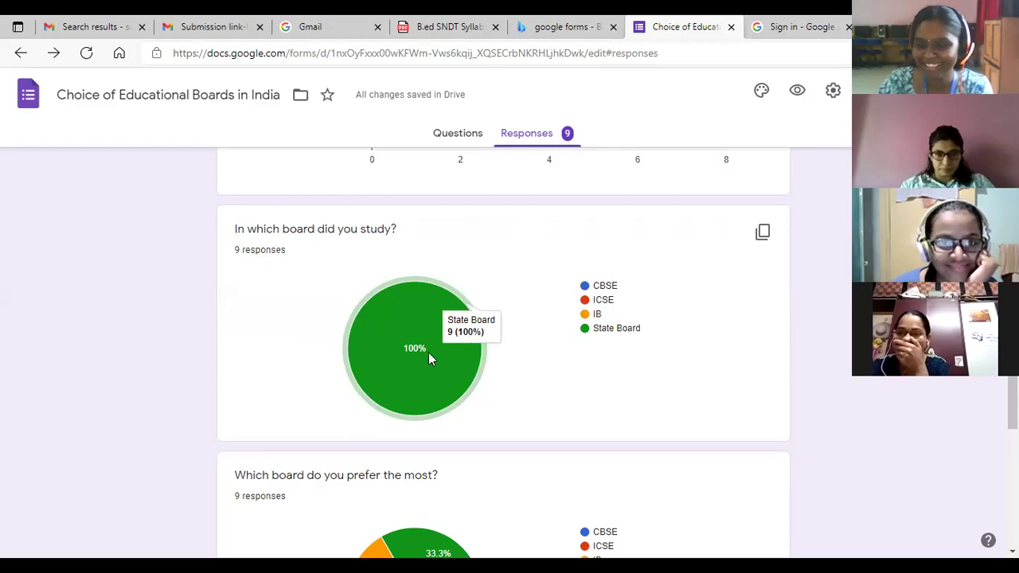
scroll(414, 342, down, 4)
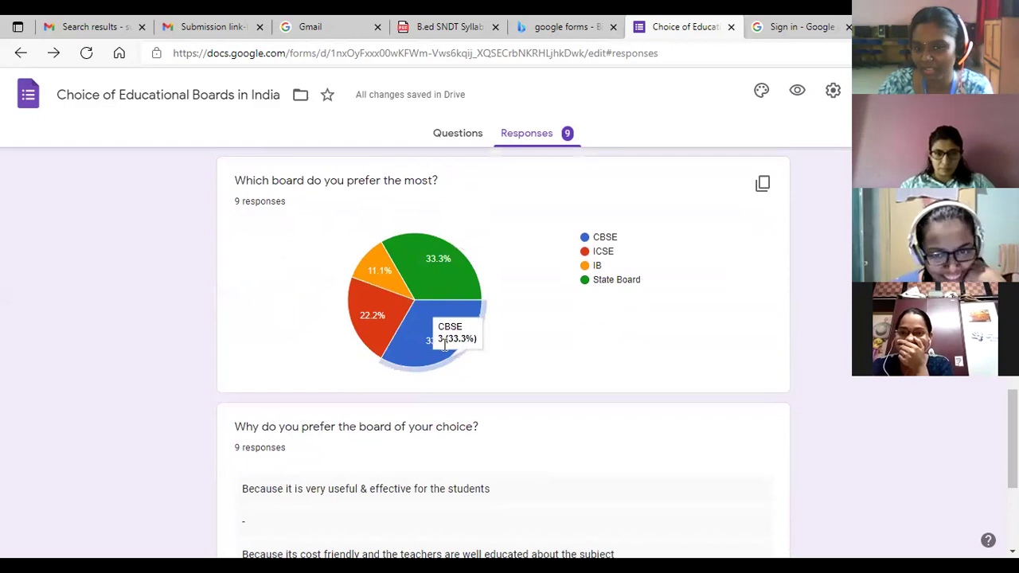
mouse_move(439, 275)
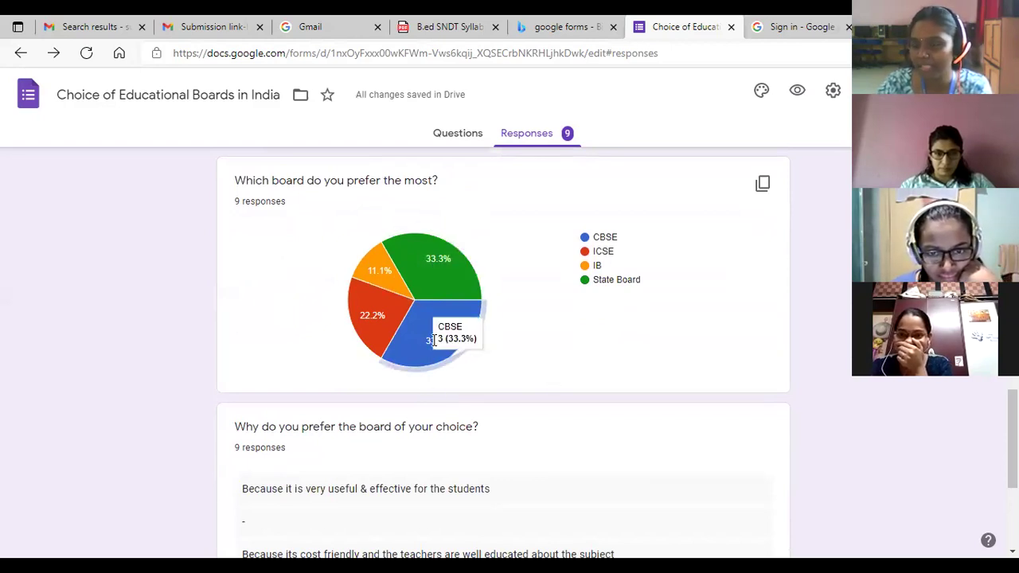
mouse_move(378, 269)
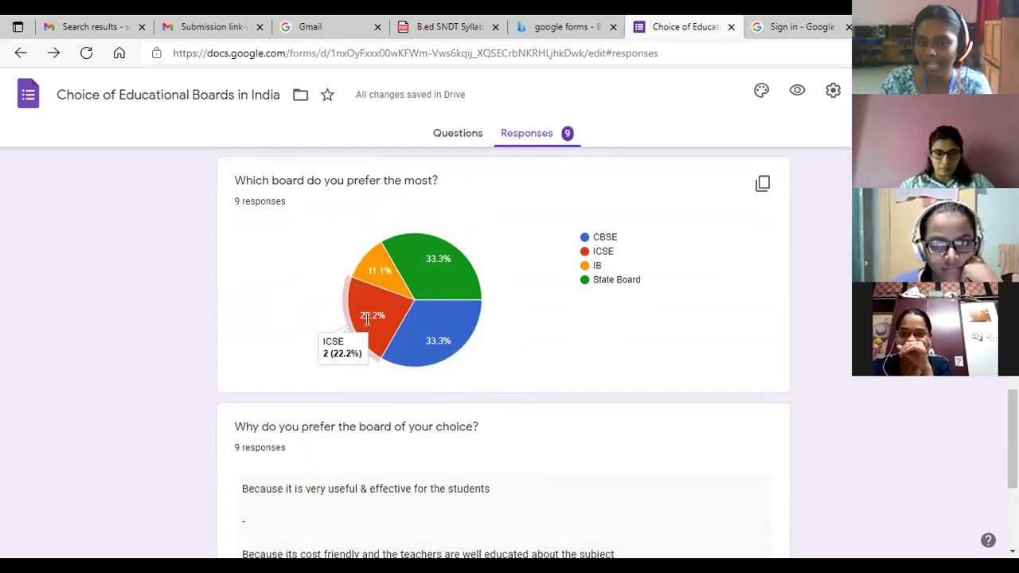
scroll(365, 320, down, 3)
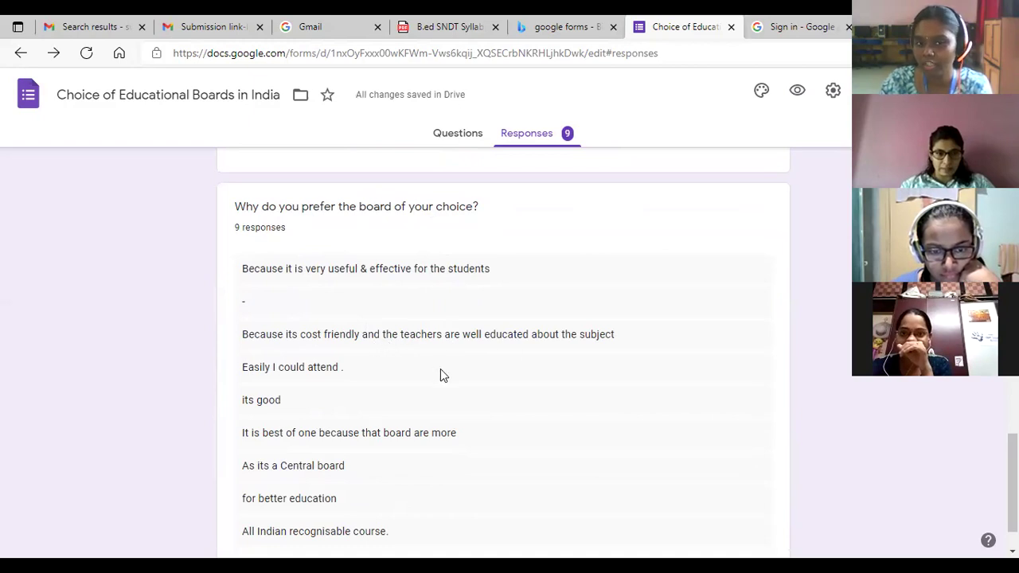
scroll(439, 375, down, 1)
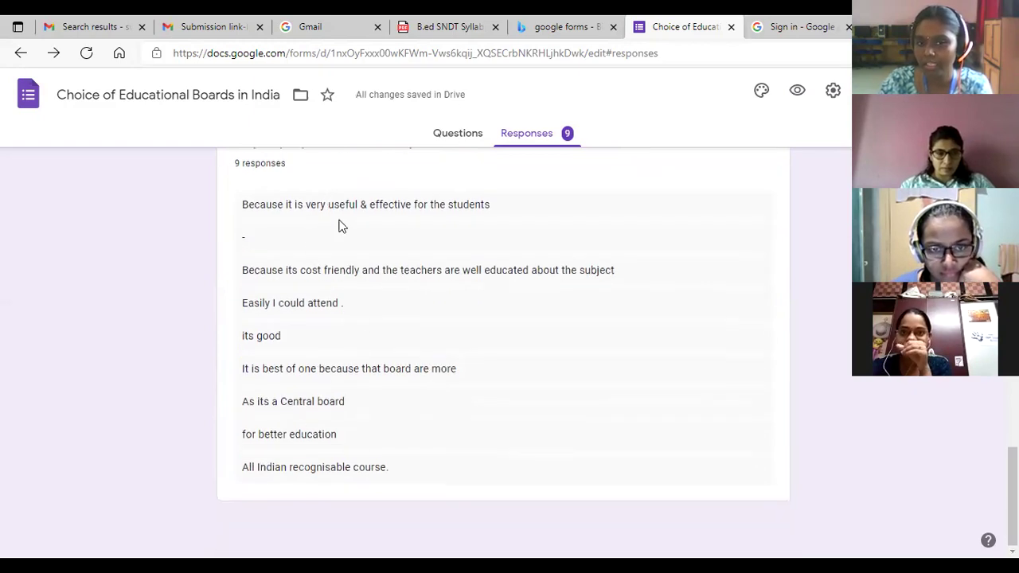
scroll(358, 396, up, 2)
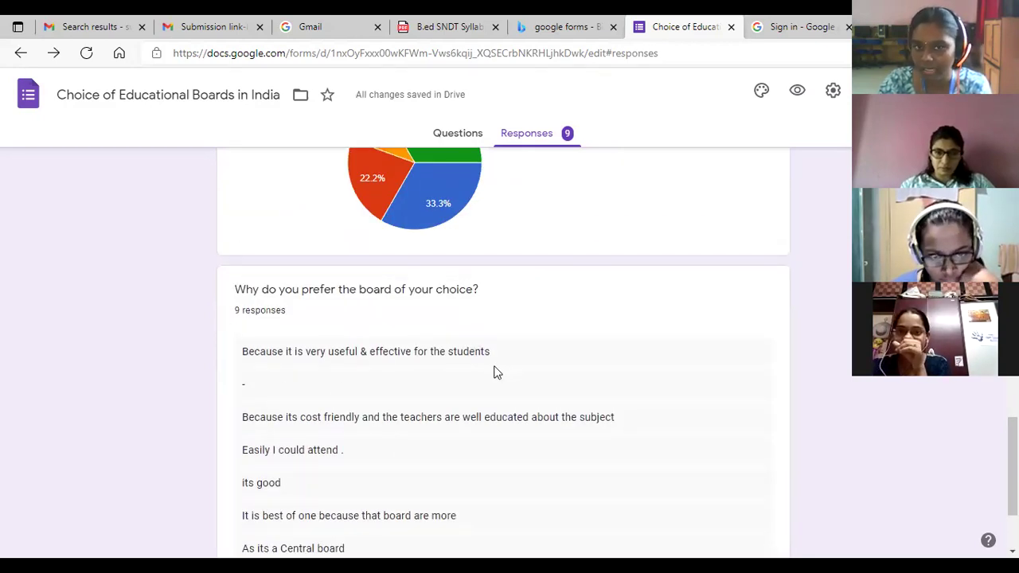
Step: Switch the responses to the per-question view and read all answers given for the respondent's name
scroll(495, 371, up, 10)
scroll(495, 379, up, 5)
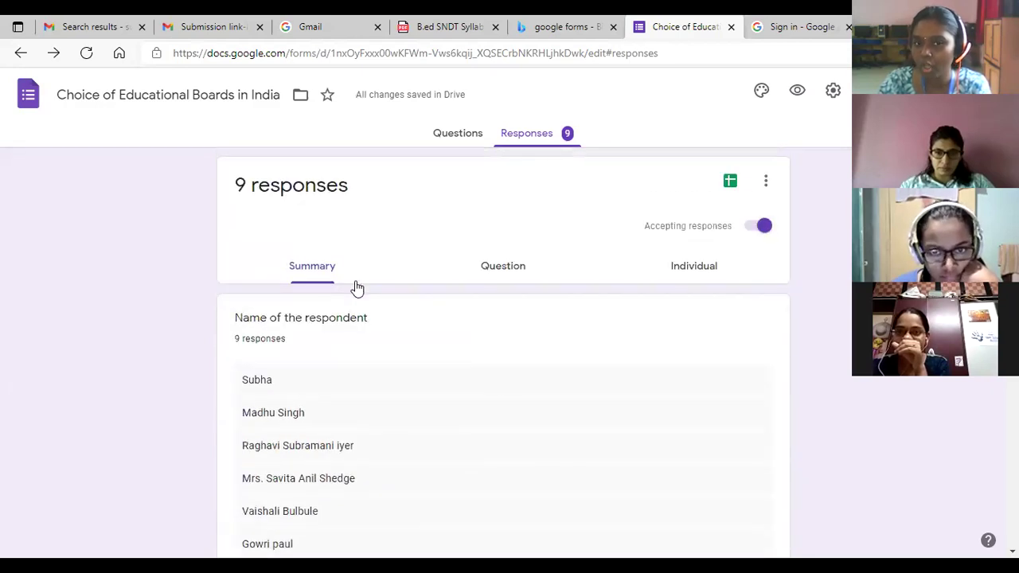
click(305, 270)
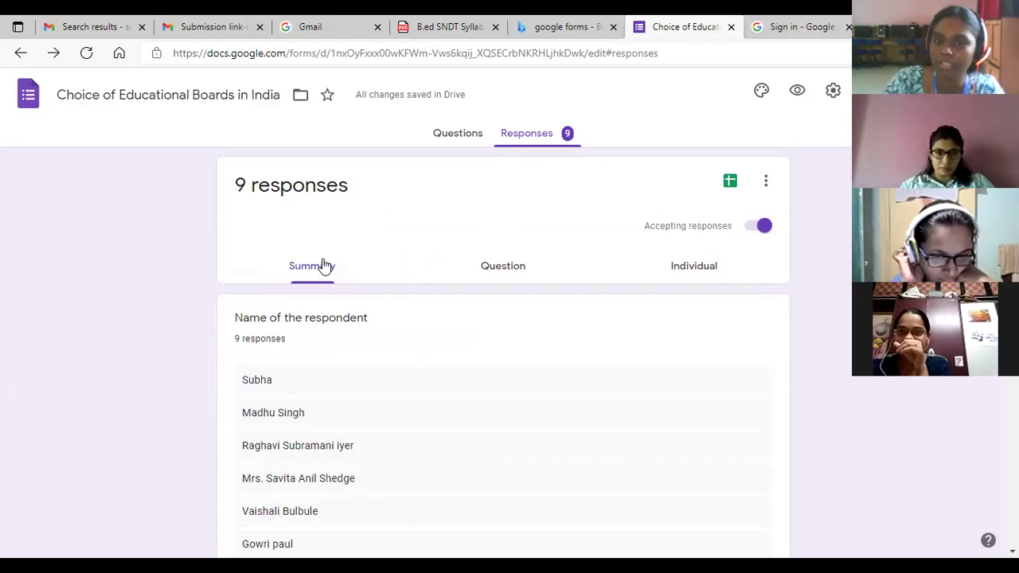
click(505, 269)
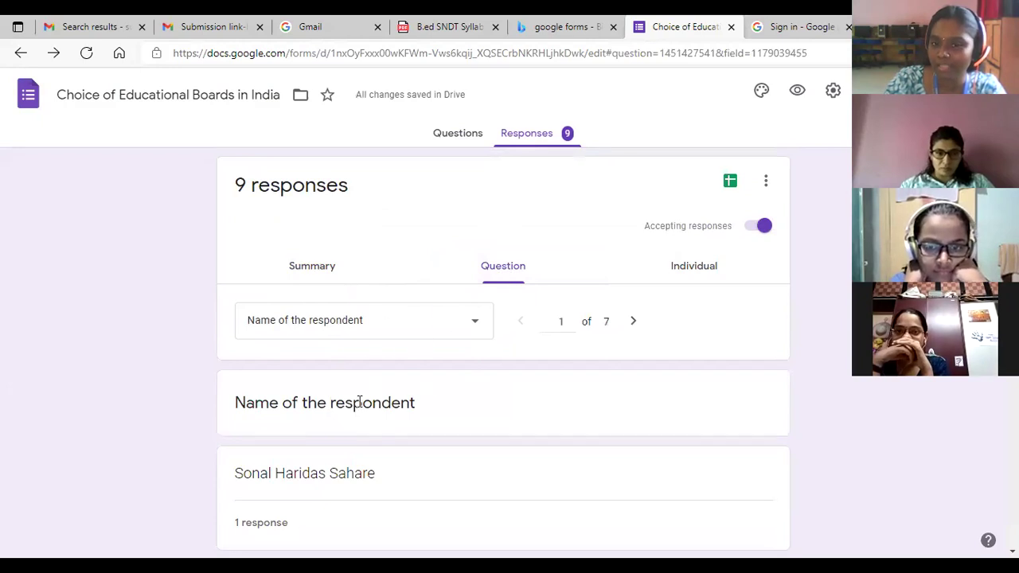
scroll(436, 448, down, 1)
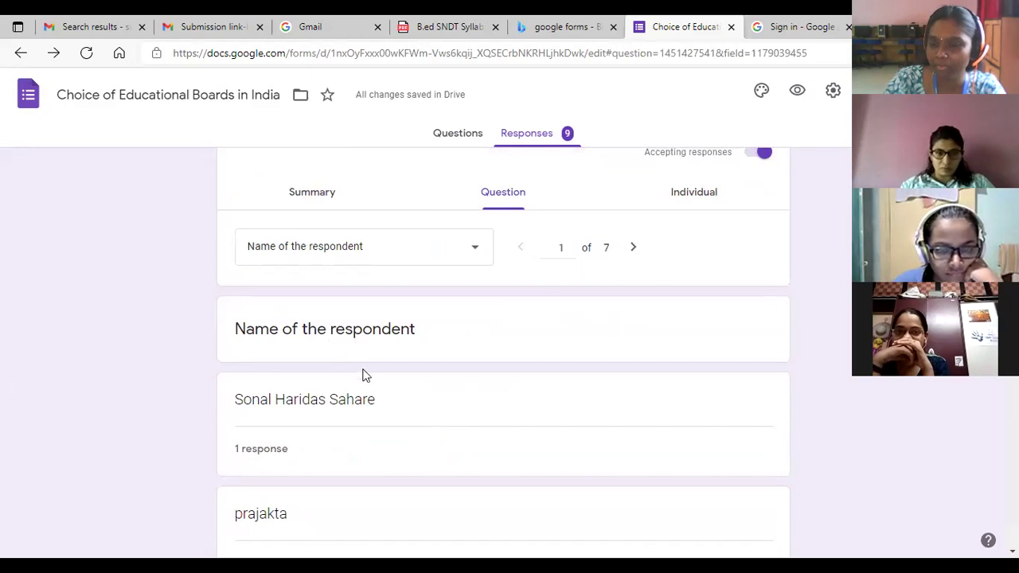
scroll(363, 375, down, 2)
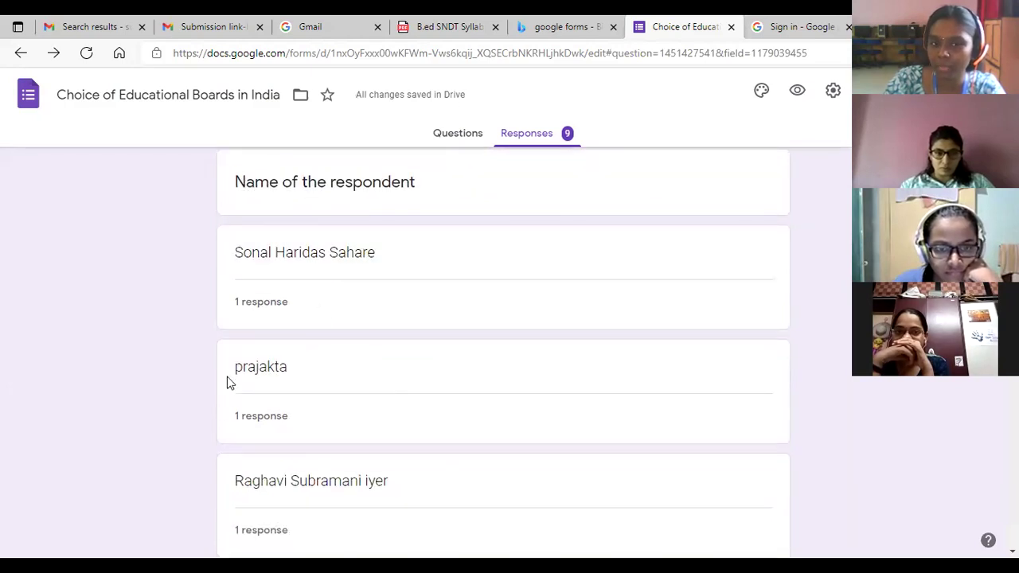
scroll(306, 381, down, 2)
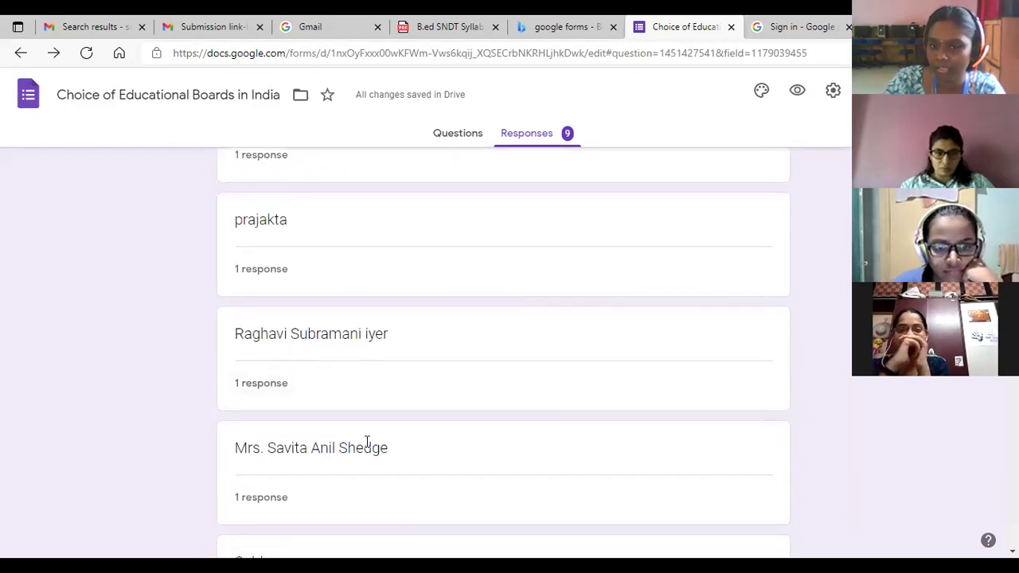
scroll(367, 443, down, 3)
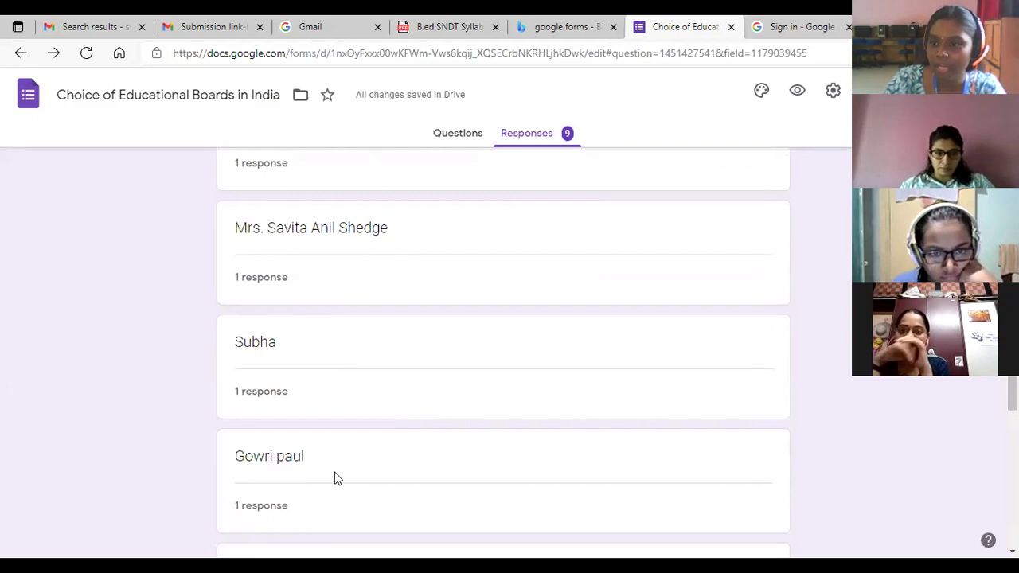
scroll(335, 477, down, 6)
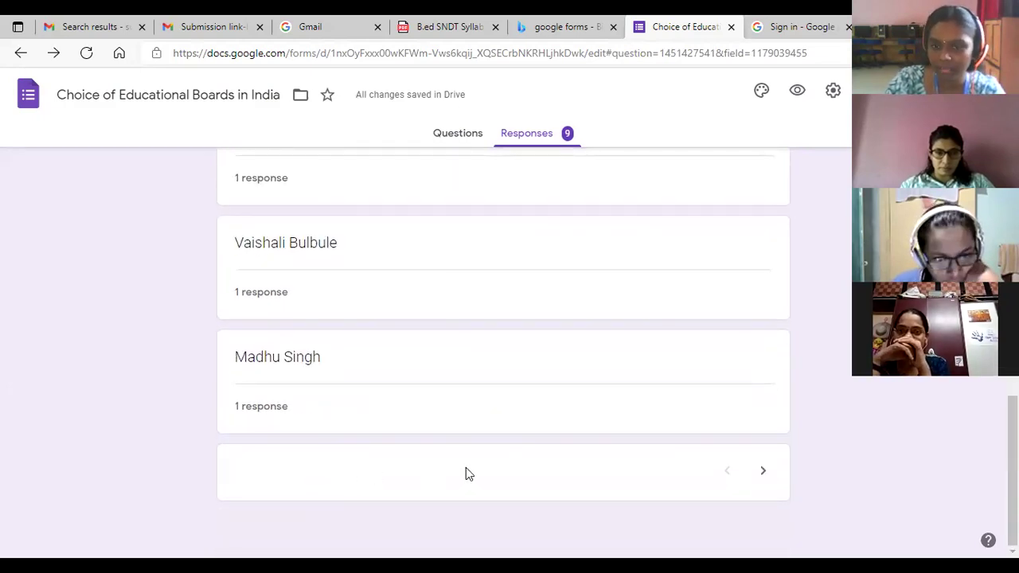
click(763, 470)
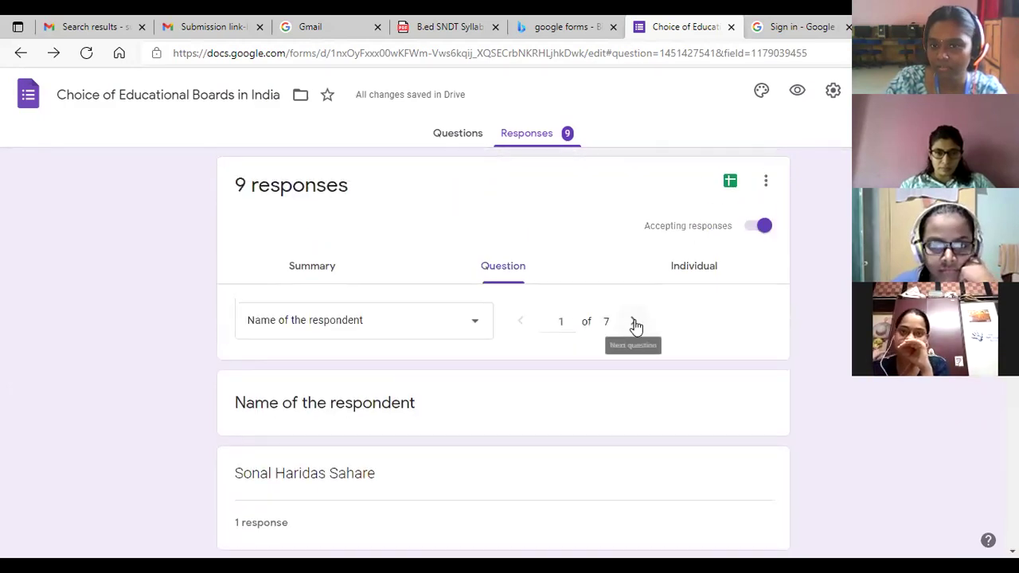
Step: Examine the grouped answers to the Age Group and Gender questions one after the other
click(639, 325)
scroll(414, 311, down, 2)
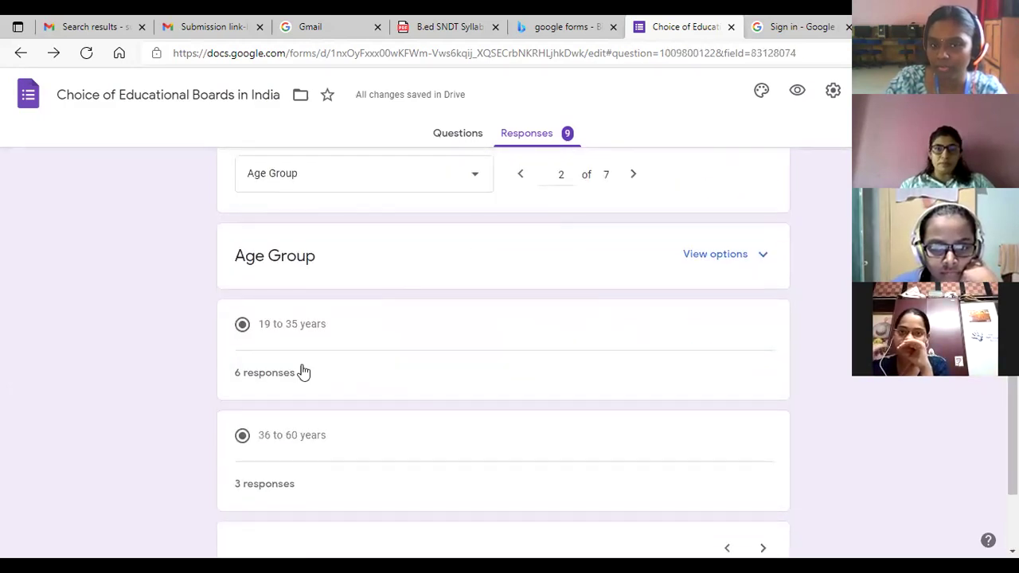
scroll(324, 338, down, 1)
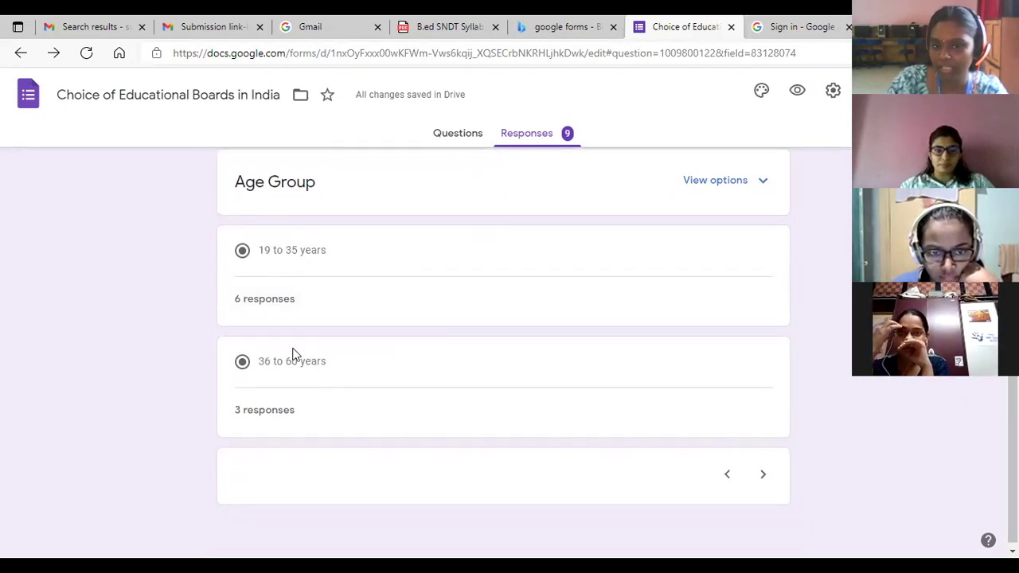
scroll(391, 394, up, 3)
click(637, 321)
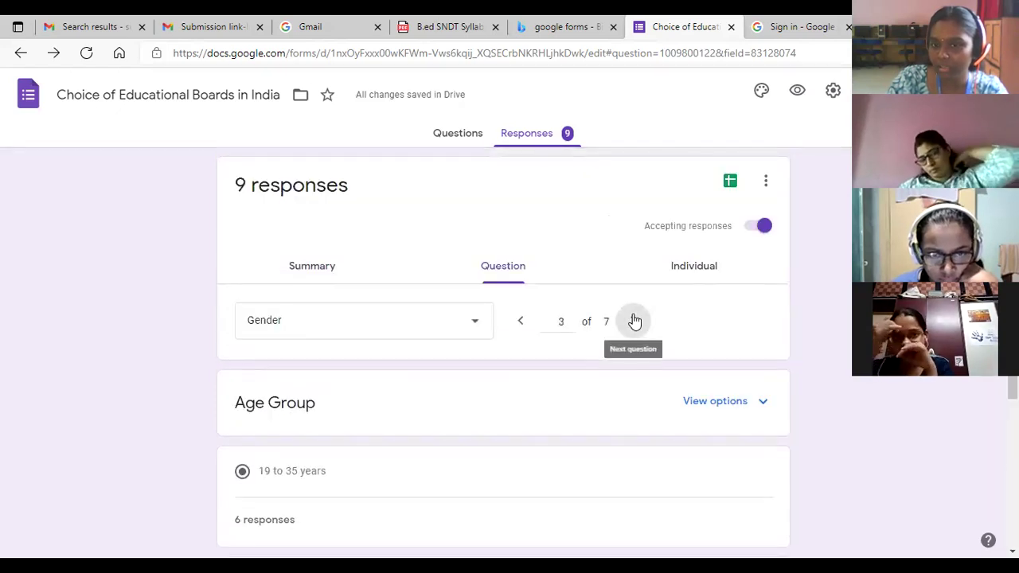
scroll(350, 488, down, 2)
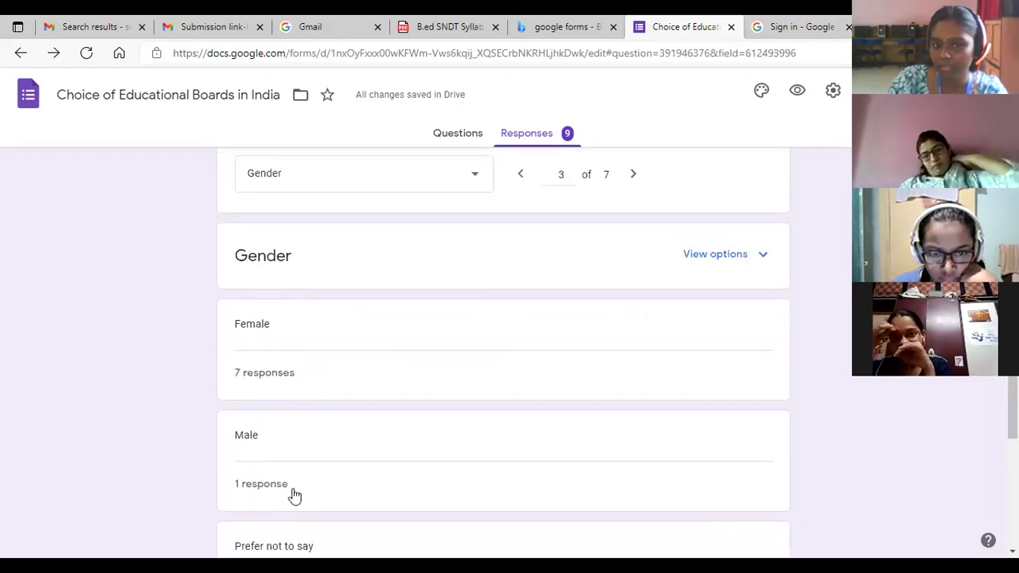
scroll(295, 502, down, 3)
scroll(321, 406, up, 4)
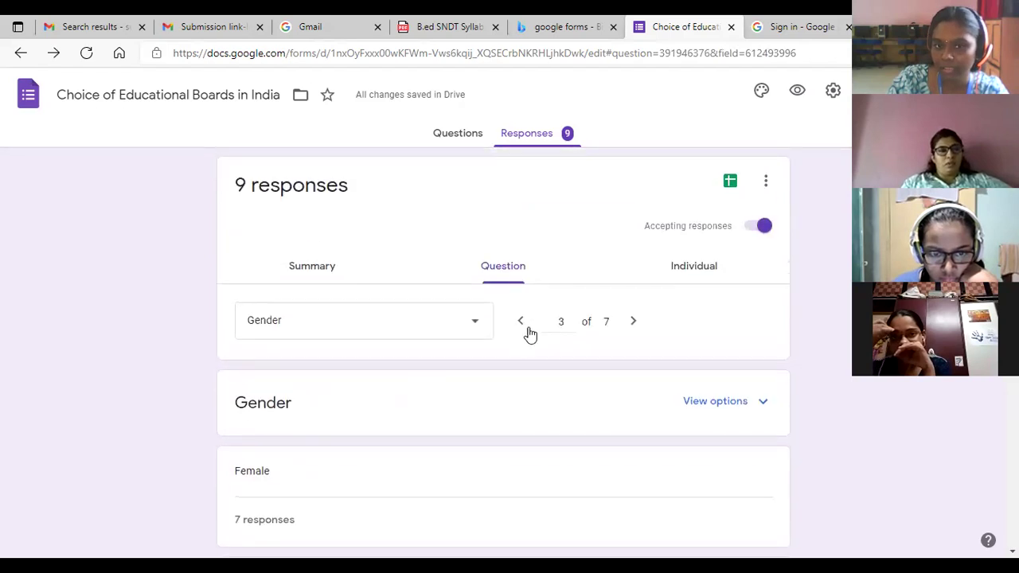
Step: Examine the grouped answers to the Profession question, including the combinations of Student, Teacher and Parents
click(637, 321)
scroll(513, 425, down, 2)
scroll(512, 430, down, 1)
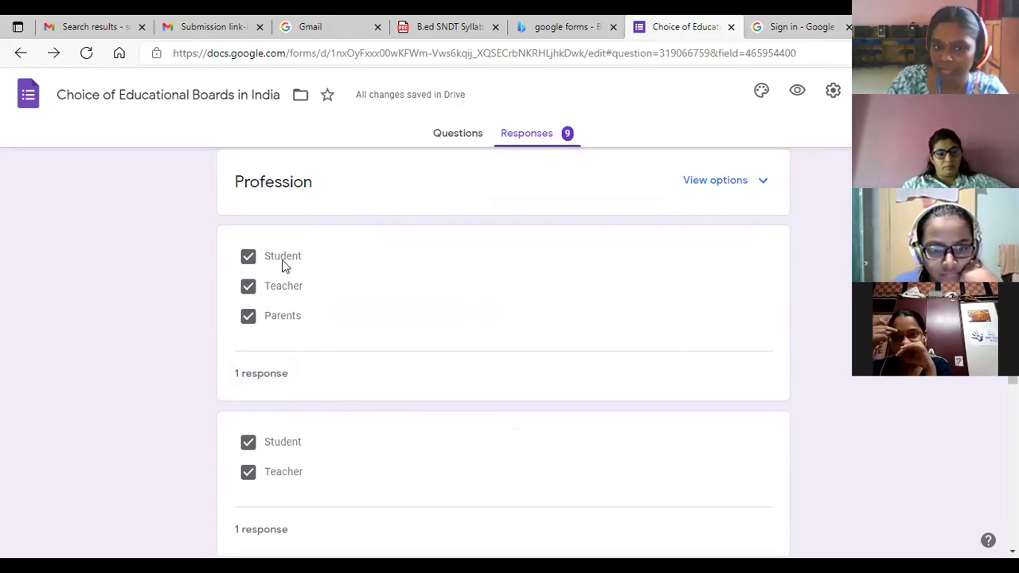
scroll(341, 320, down, 3)
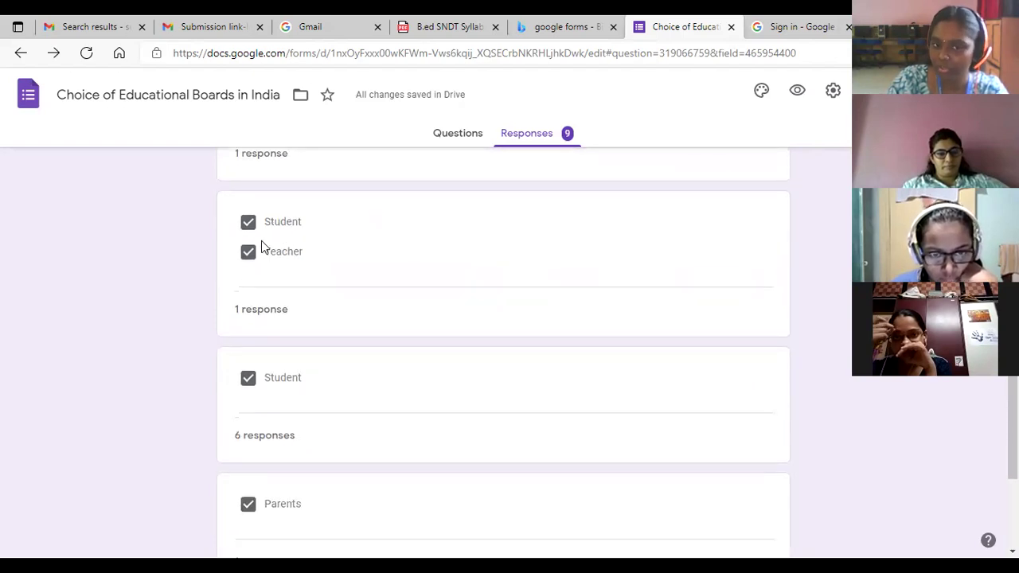
scroll(288, 247, down, 2)
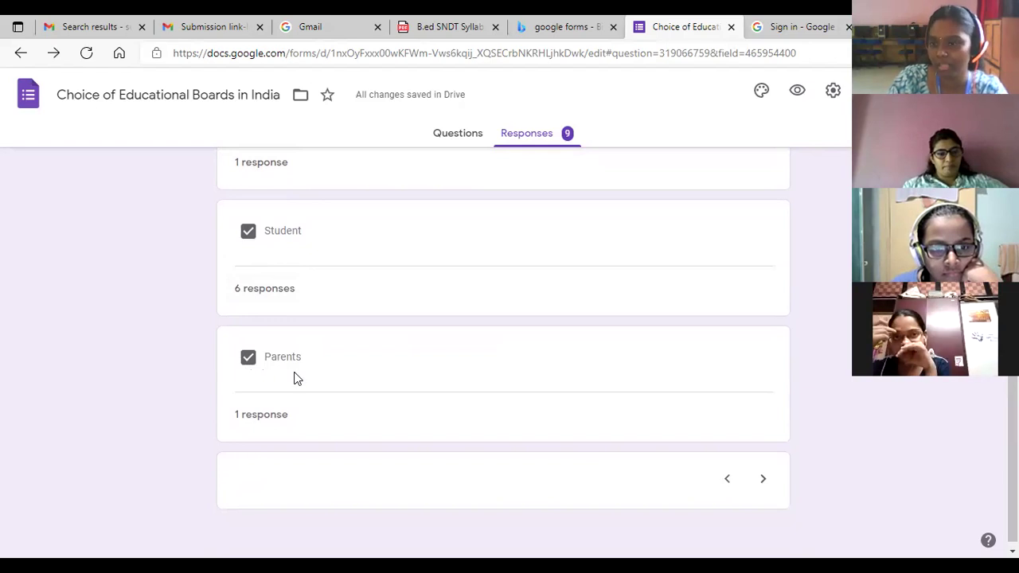
scroll(391, 368, up, 10)
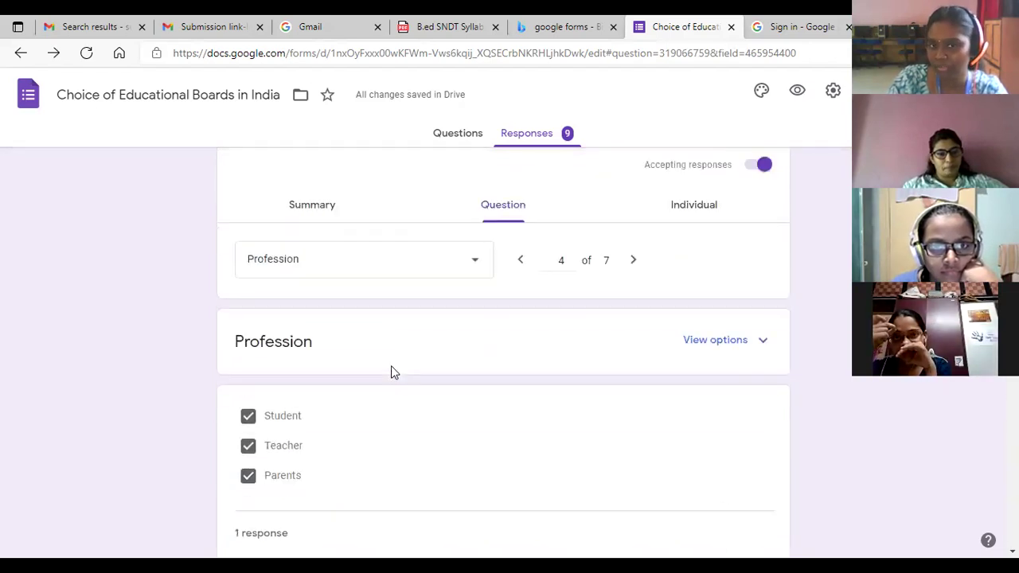
click(503, 269)
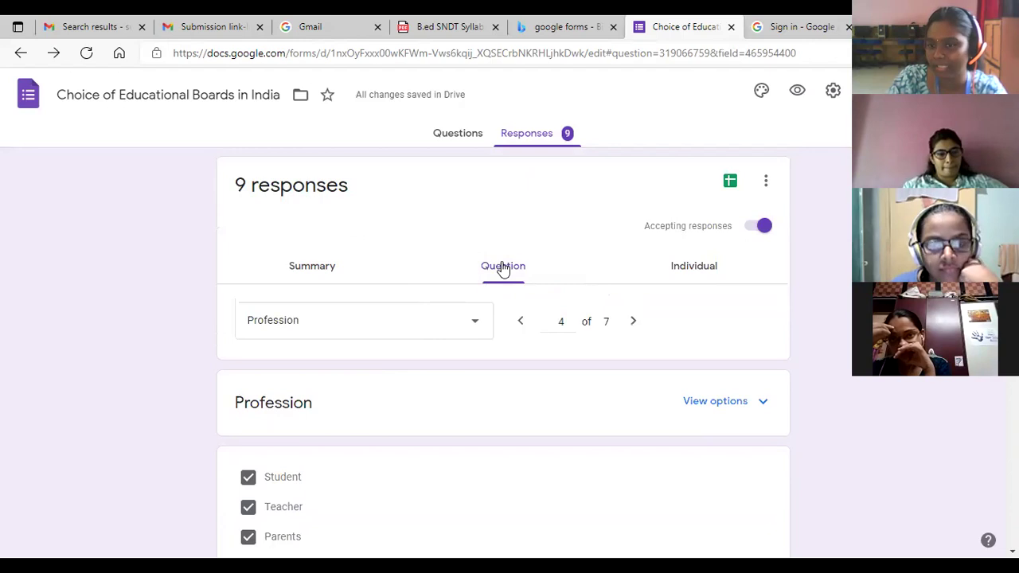
Step: Switch to the individual responses and read the first respondent's complete set of answers
click(701, 266)
scroll(417, 398, down, 2)
scroll(417, 398, down, 1)
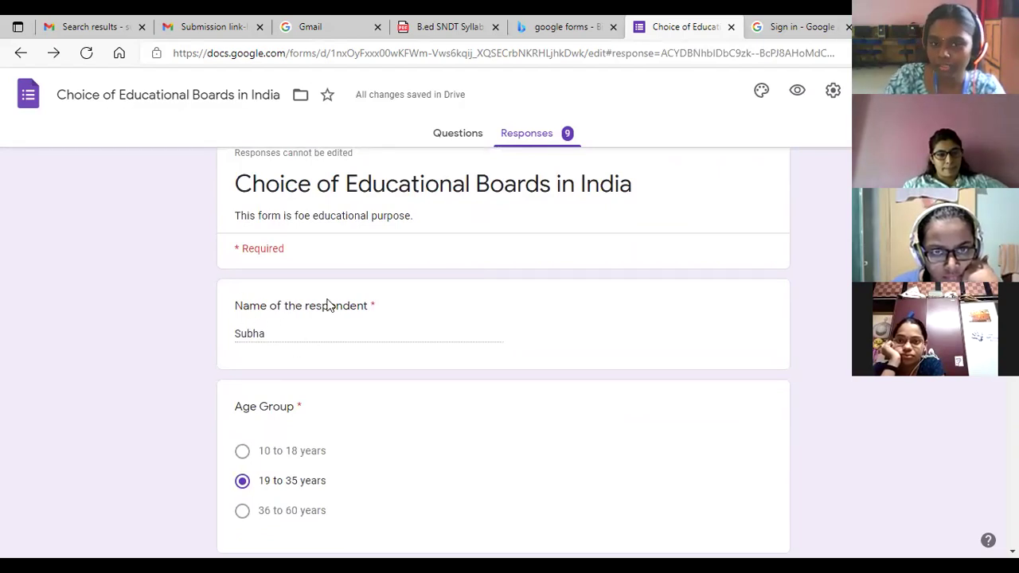
scroll(283, 319, down, 2)
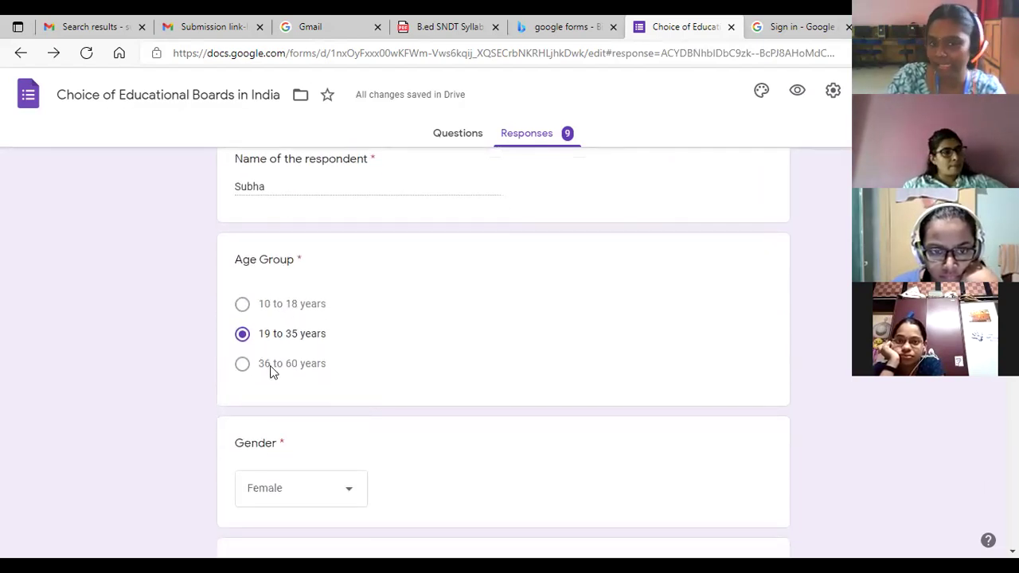
scroll(271, 368, down, 2)
scroll(271, 372, down, 2)
scroll(288, 395, down, 4)
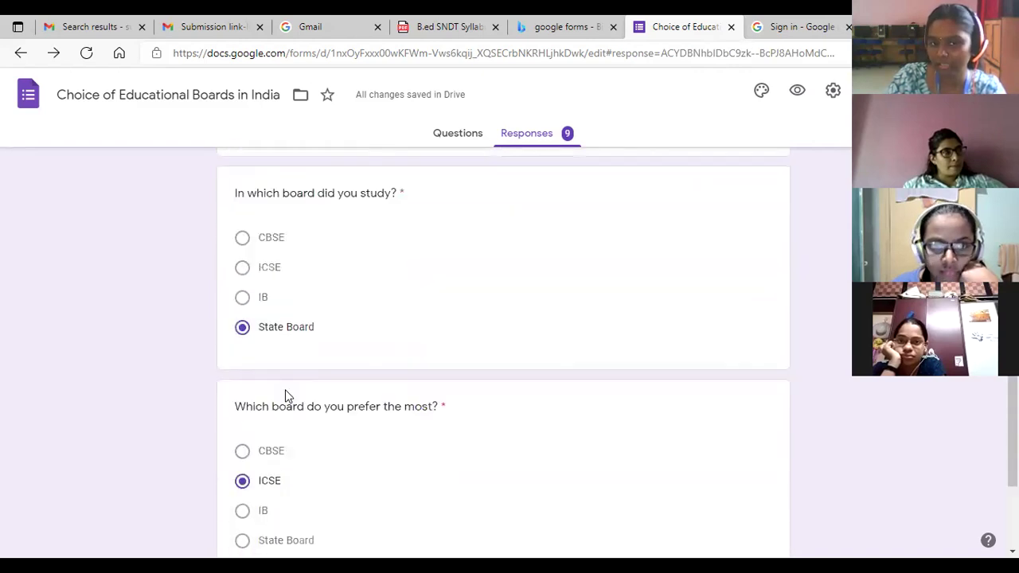
scroll(291, 442, down, 2)
scroll(294, 441, up, 12)
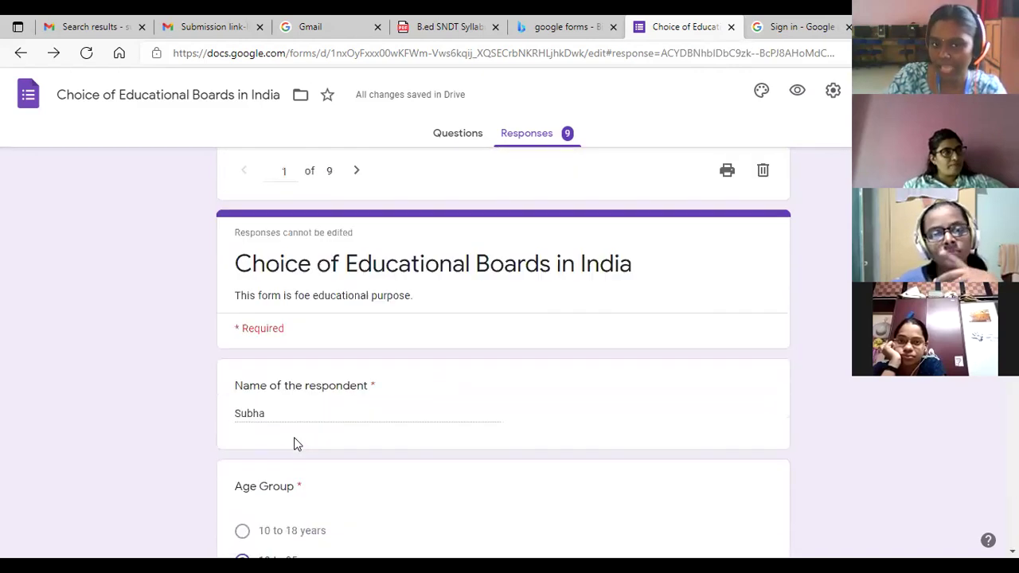
Step: Read the second respondent's individual answers and bring up the third response
click(357, 317)
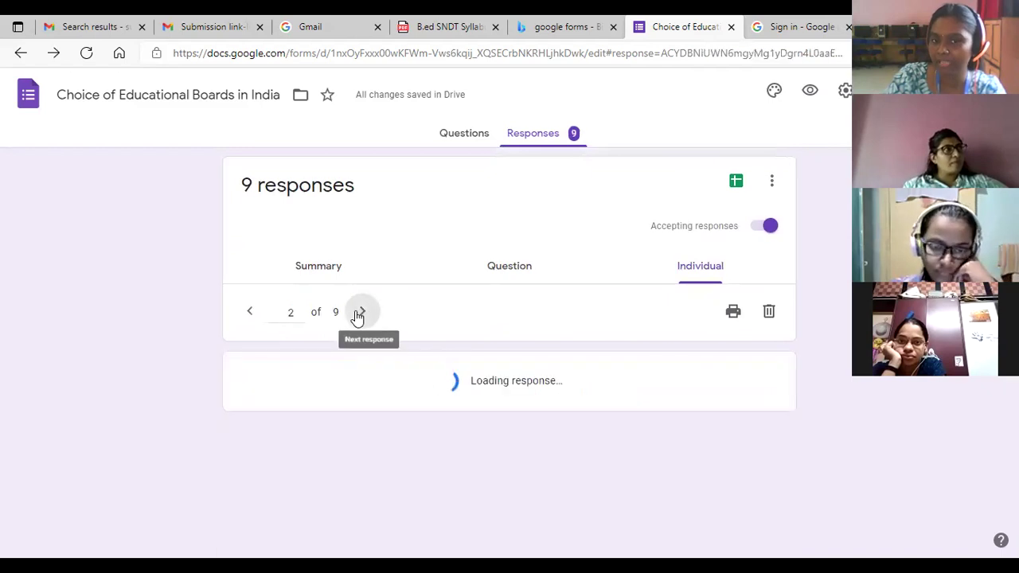
scroll(354, 319, down, 2)
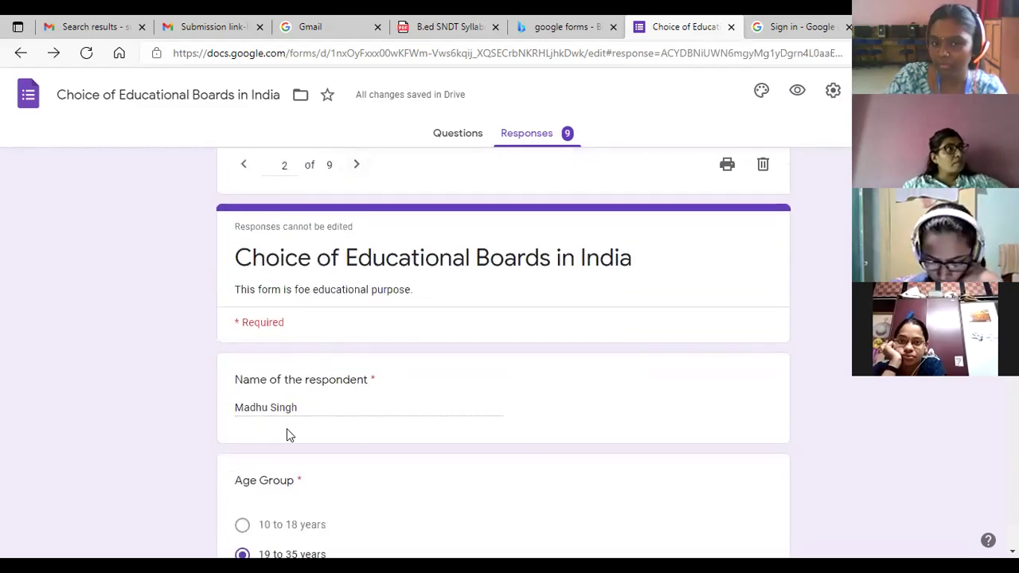
scroll(288, 421, down, 2)
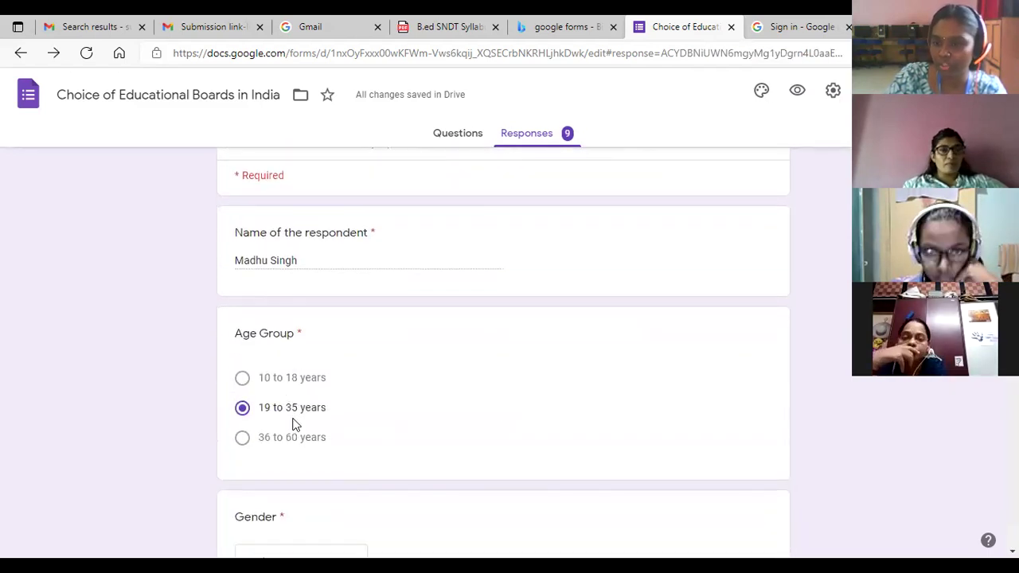
scroll(293, 425, down, 10)
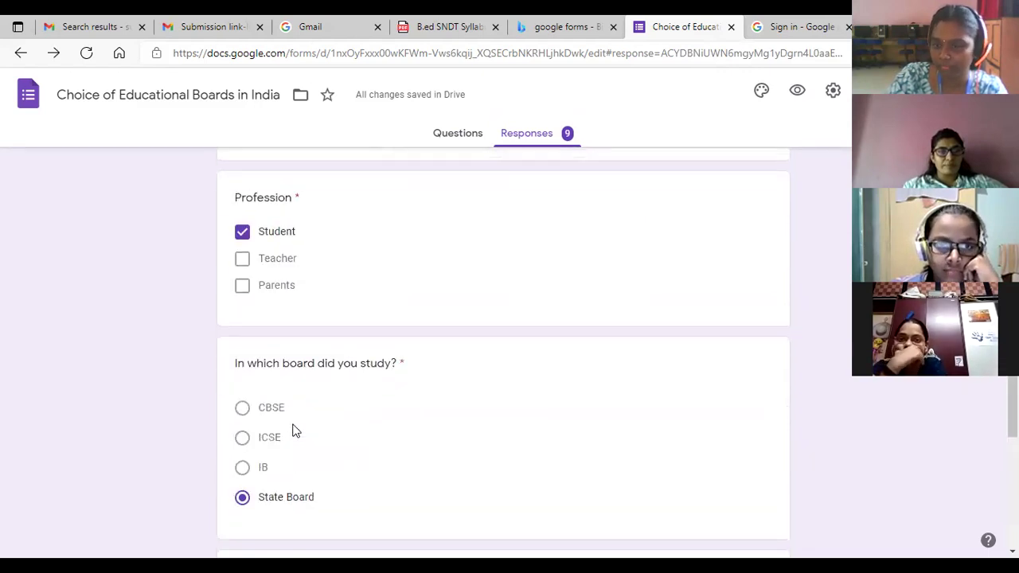
scroll(292, 434, up, 15)
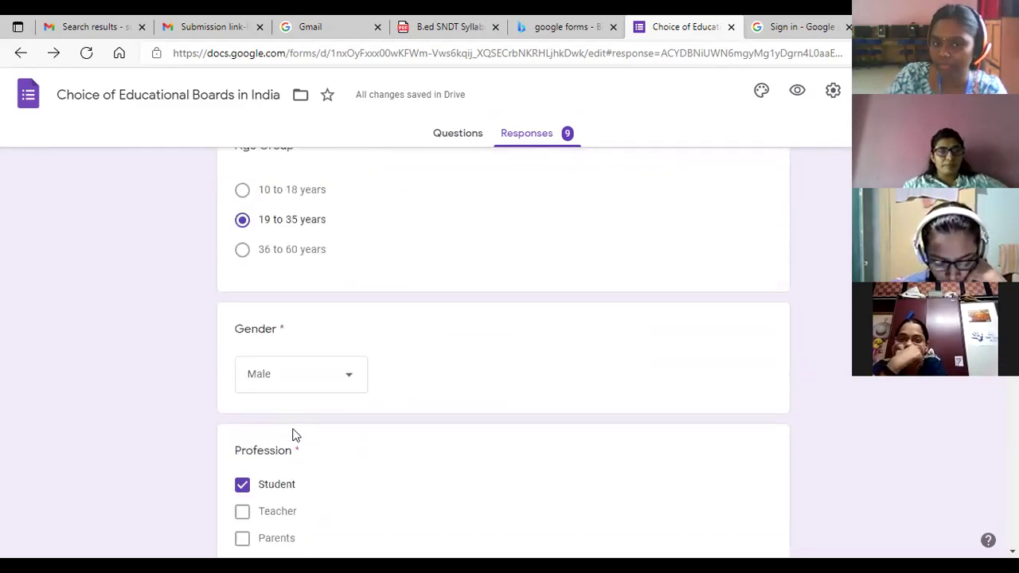
click(357, 311)
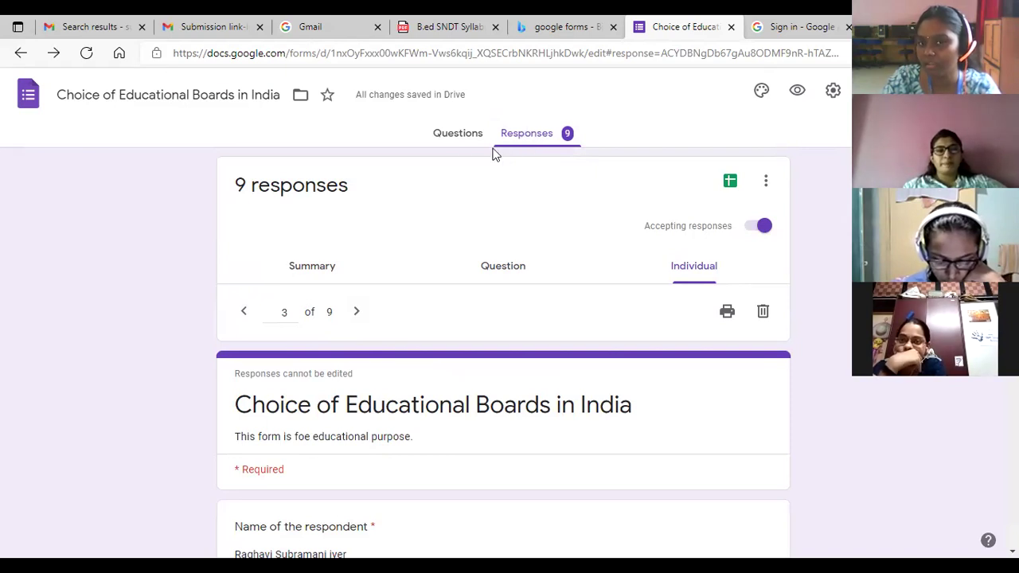
Step: Return to the form's questions and add a new question at the end titled "What do you see in this image?"
click(457, 137)
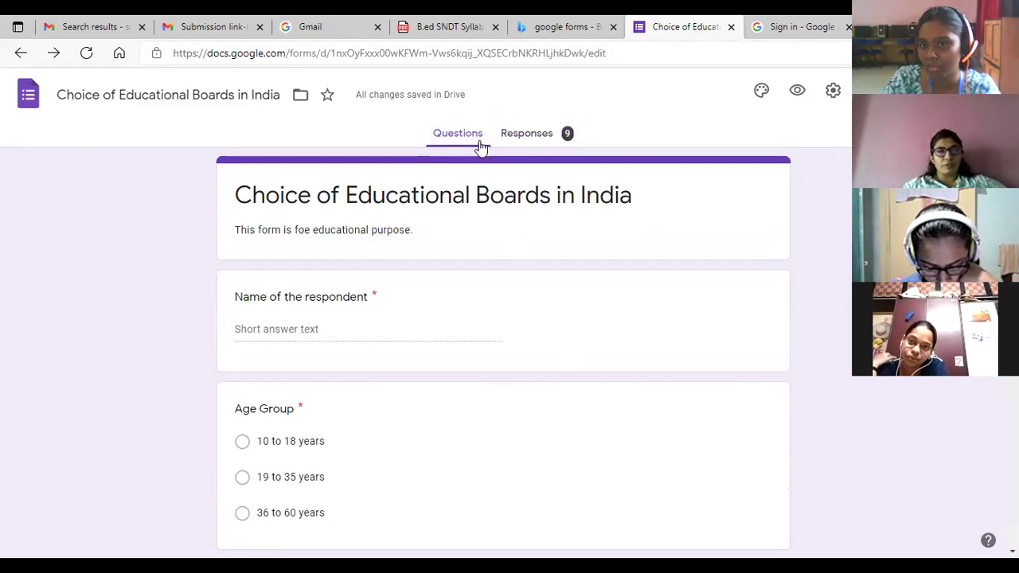
click(528, 137)
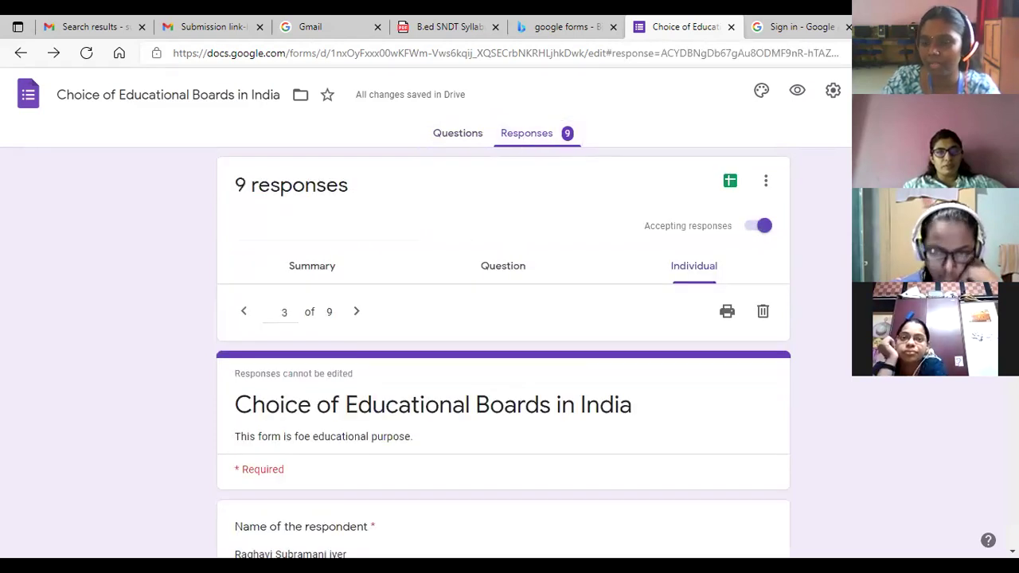
click(459, 138)
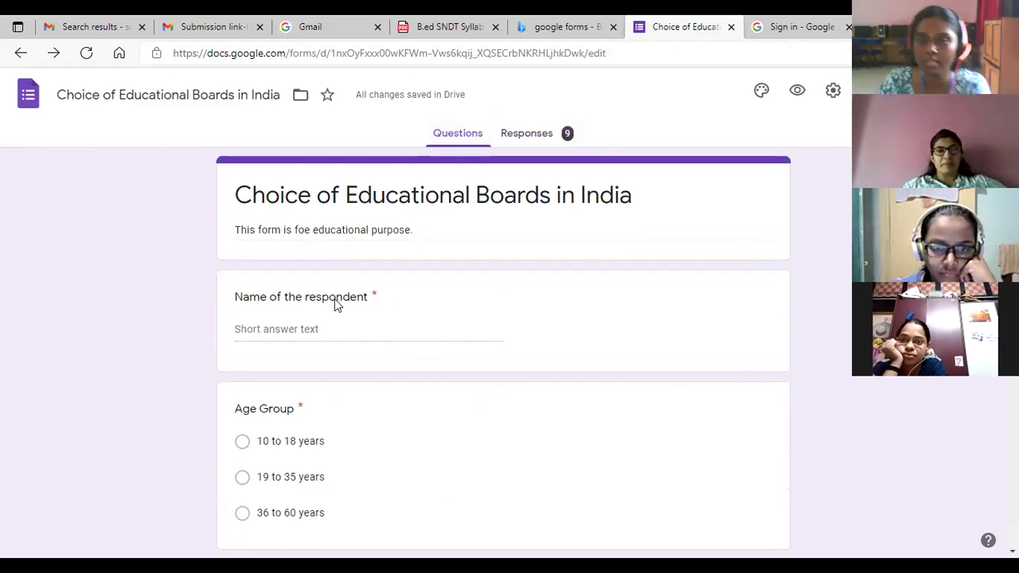
scroll(581, 480, down, 15)
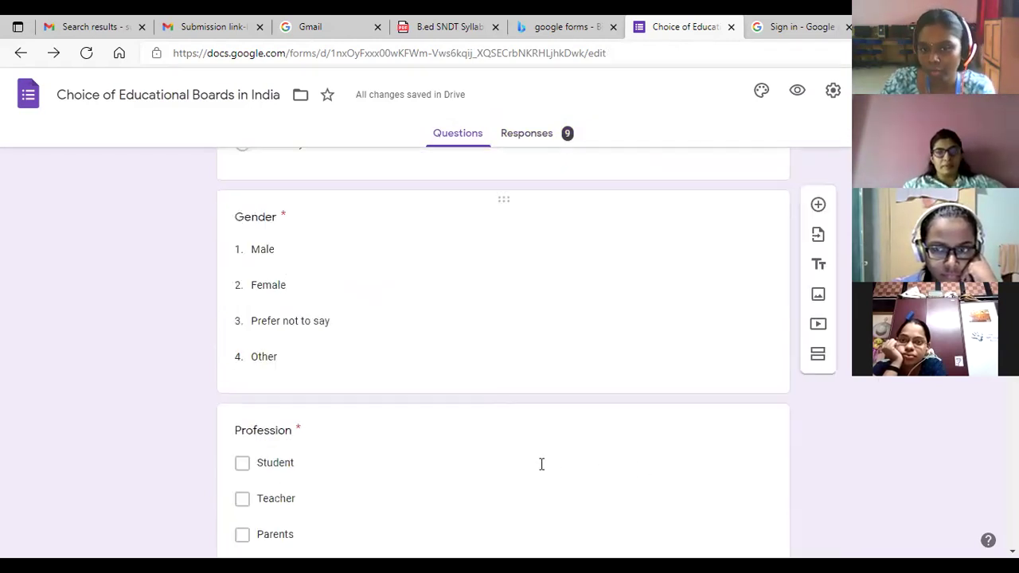
click(817, 353)
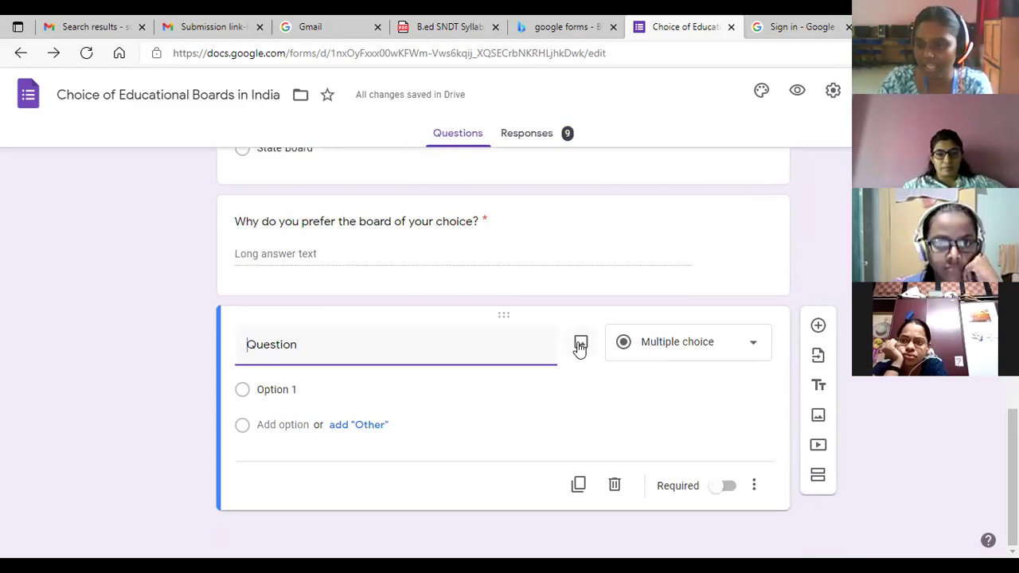
text(What do yo)
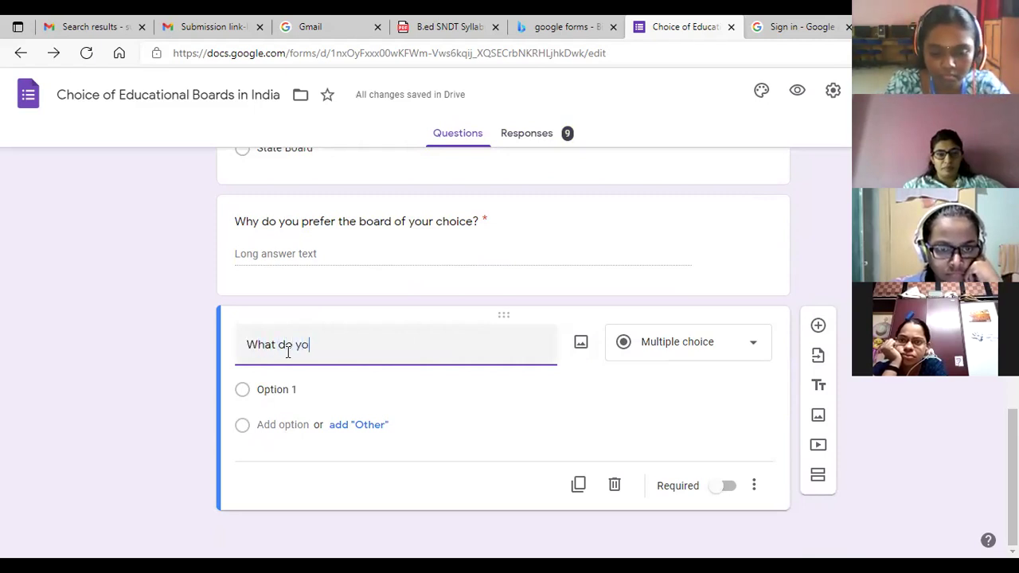
text(u see in thi)
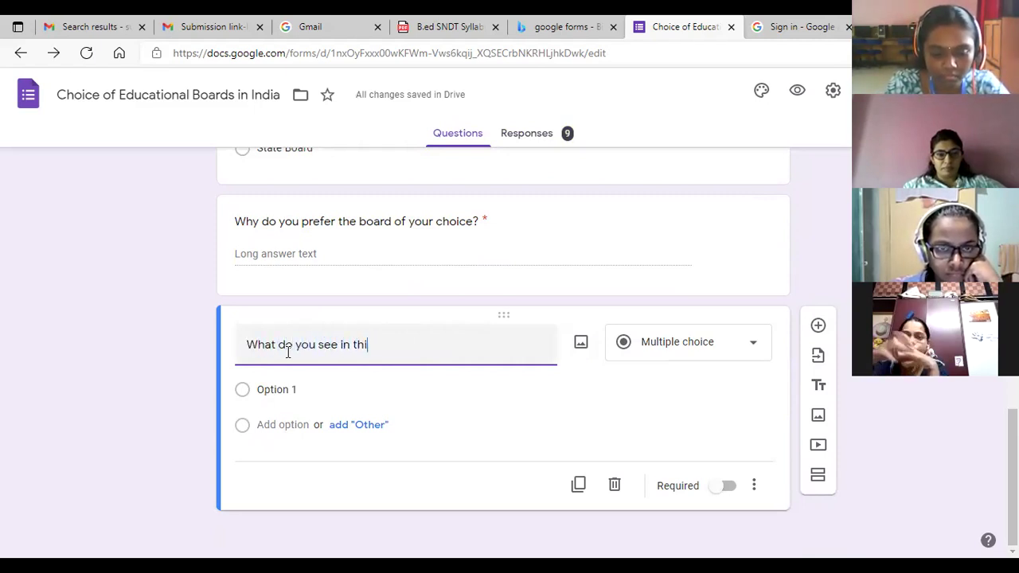
text(s image?)
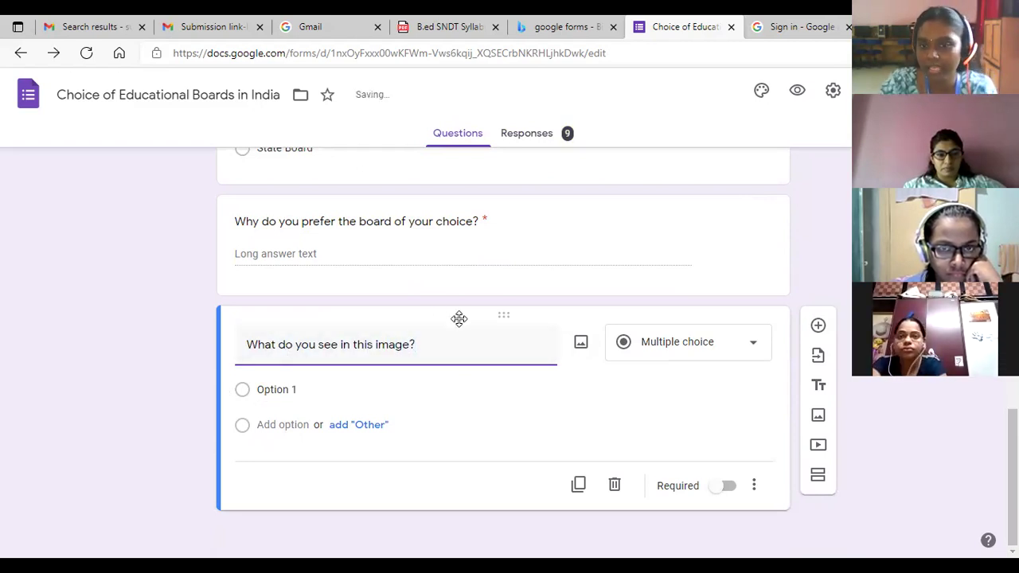
Step: Start an image upload for the new question and look through the computer's Pictures and Saved Pictures folders for a suitable file
click(580, 342)
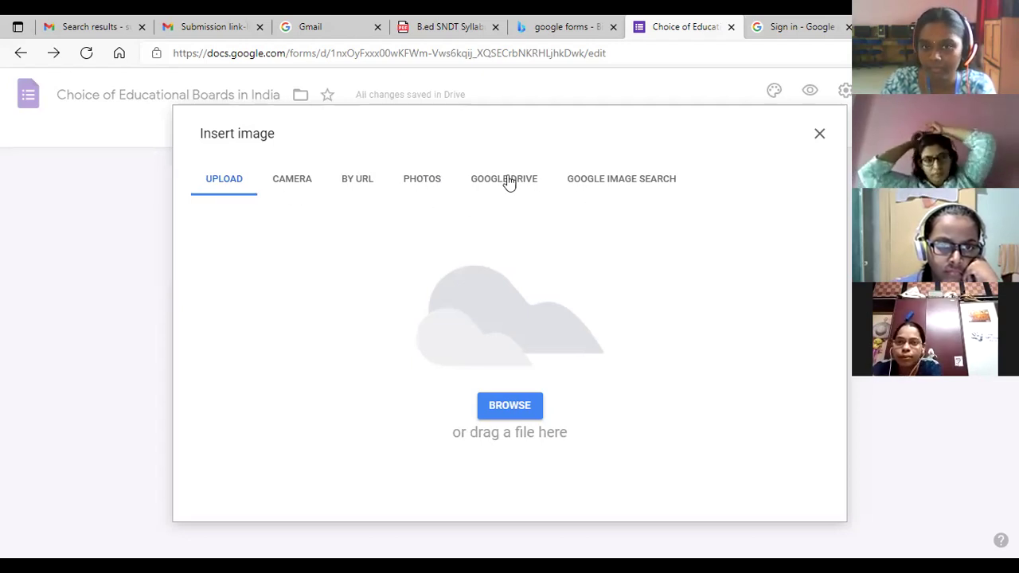
click(232, 179)
click(494, 406)
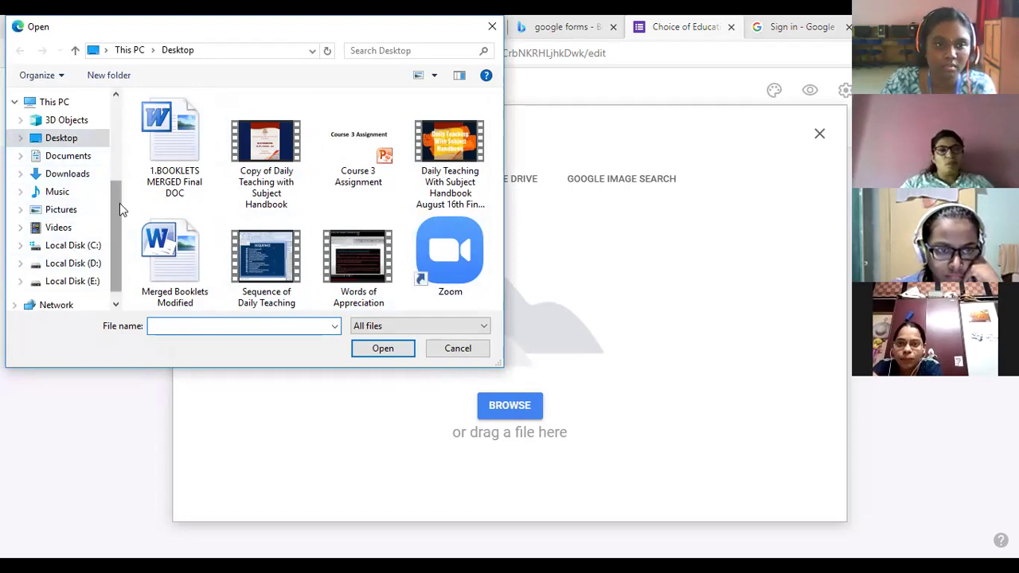
scroll(120, 210, up, 3)
click(61, 179)
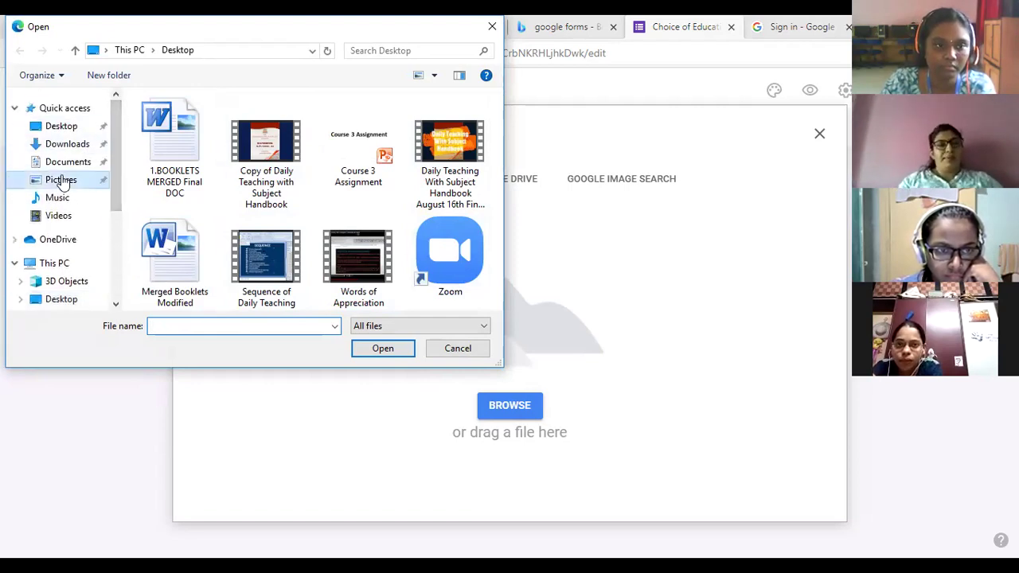
click(341, 163)
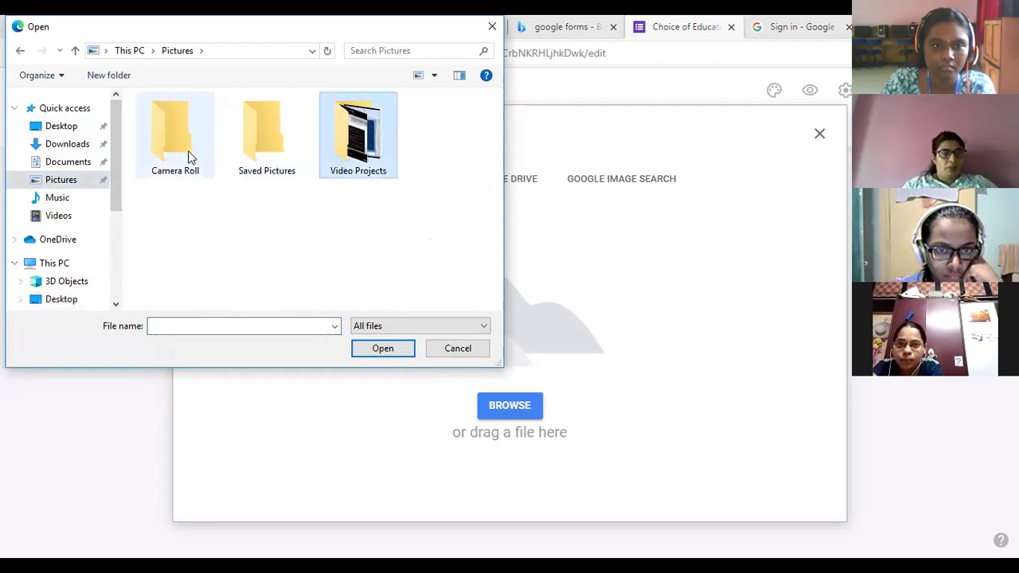
click(189, 160)
double_click(261, 158)
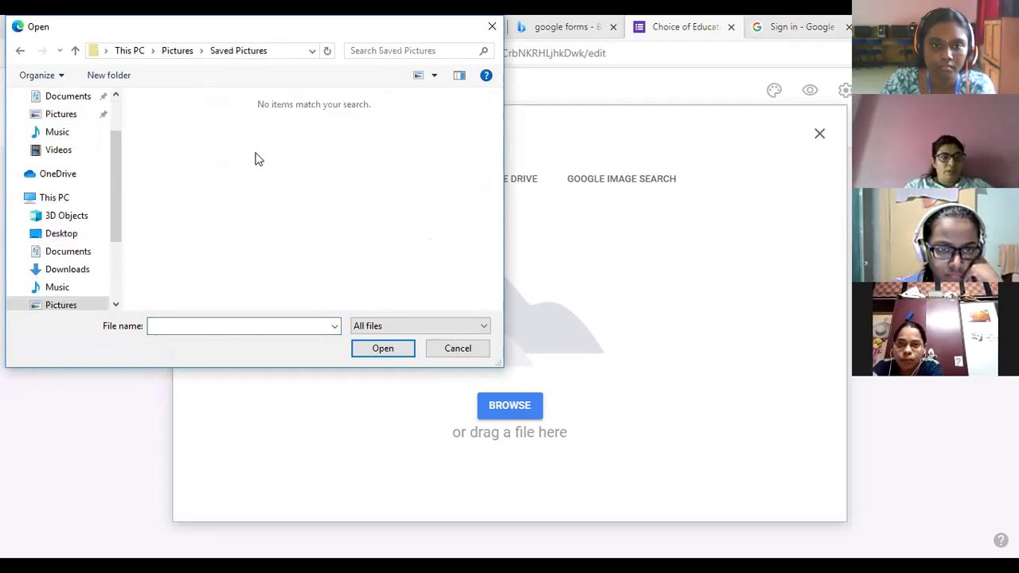
Step: Try to upload "Copy of Daily Teaching with Subject Handbook" from the Video Projects folder as the question's image
click(21, 51)
double_click(334, 129)
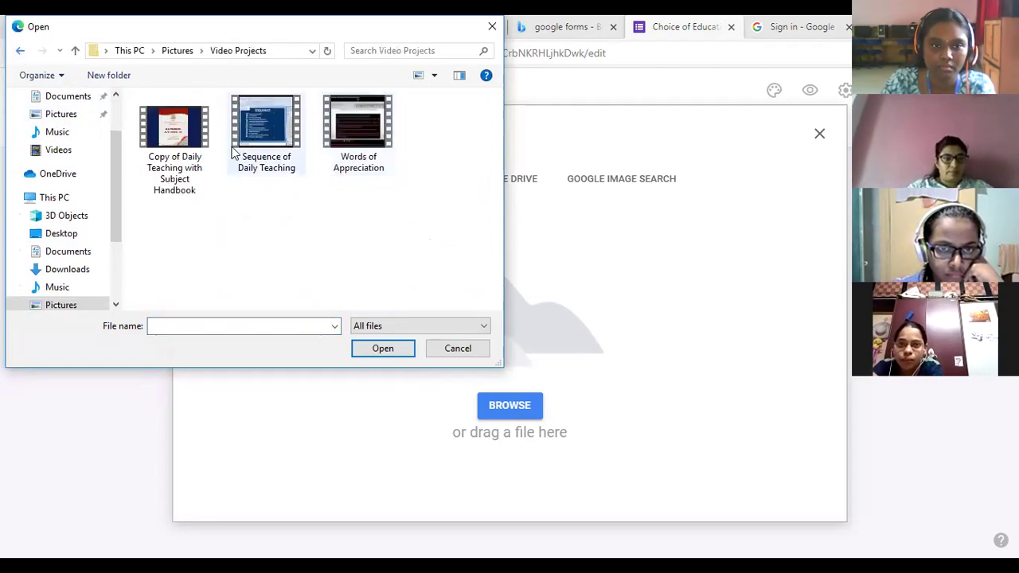
click(196, 164)
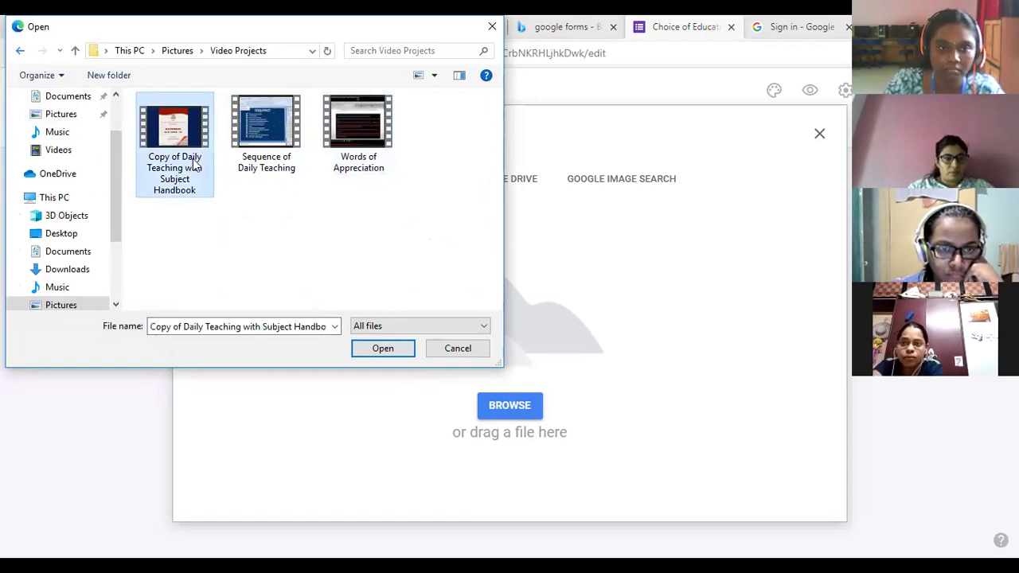
double_click(194, 162)
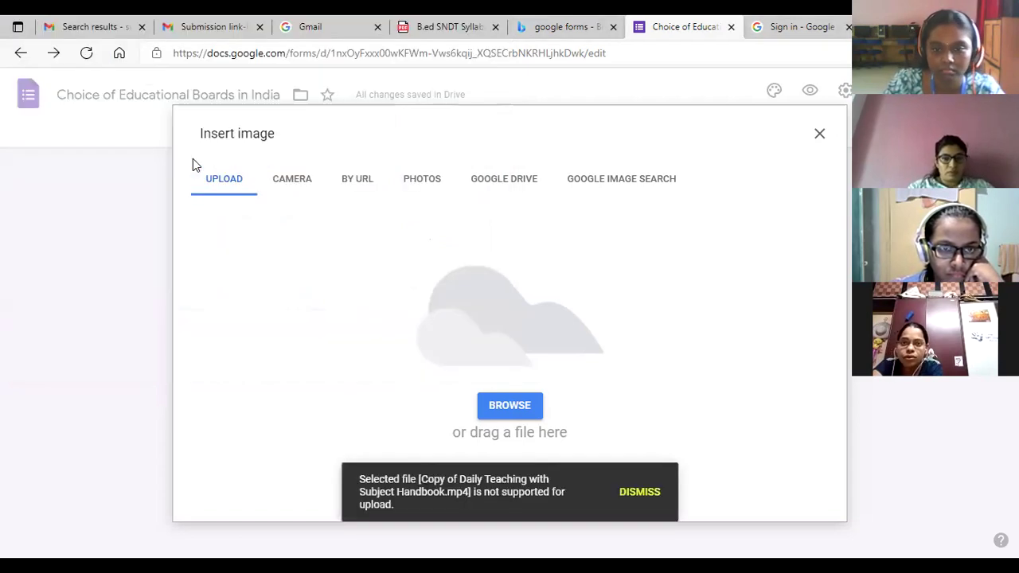
click(645, 494)
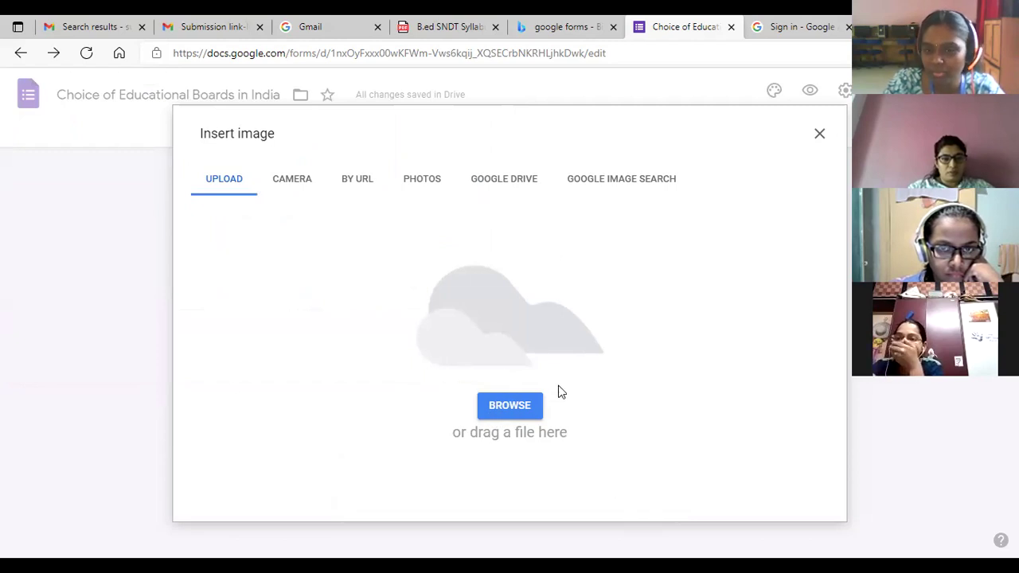
click(513, 413)
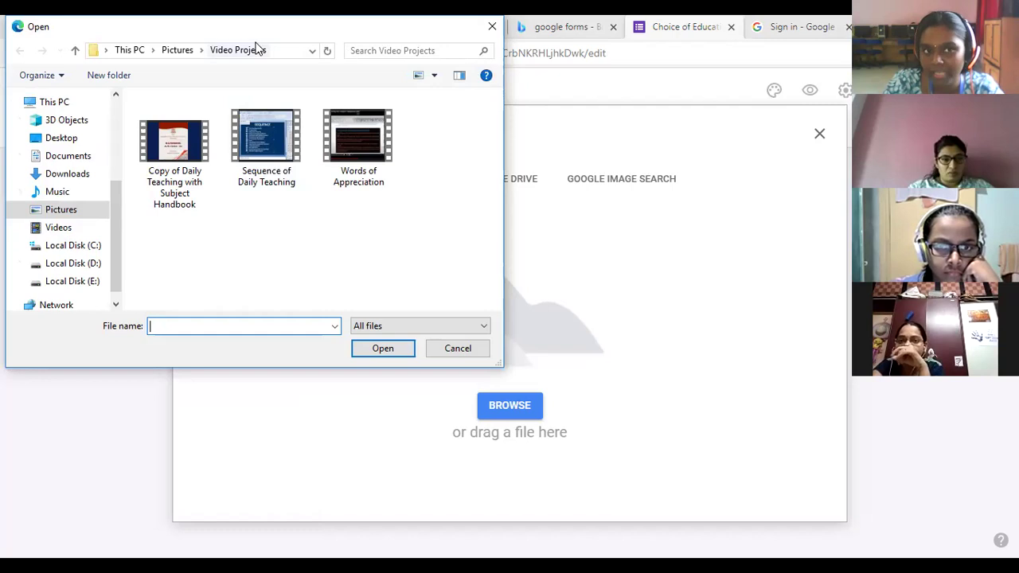
click(454, 349)
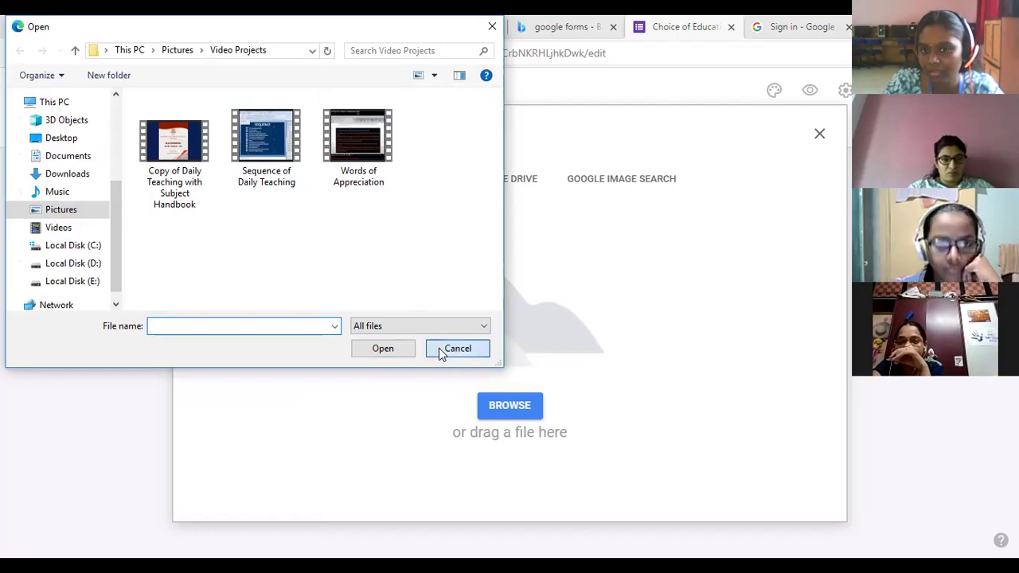
click(819, 133)
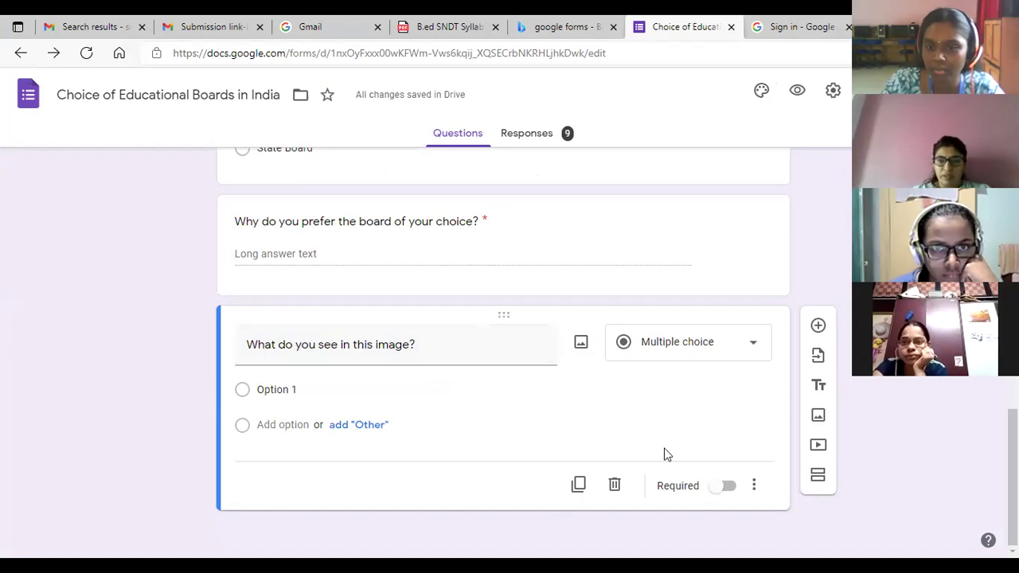
Step: Search Google Images for "Market" and insert the fruit market photo into the "What do you see in this image?" question
click(580, 342)
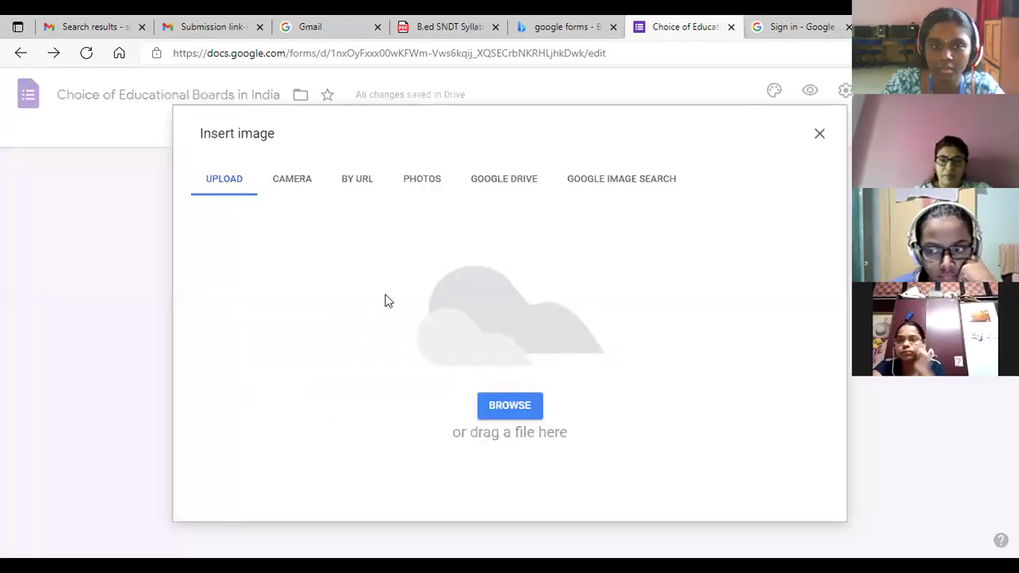
click(359, 181)
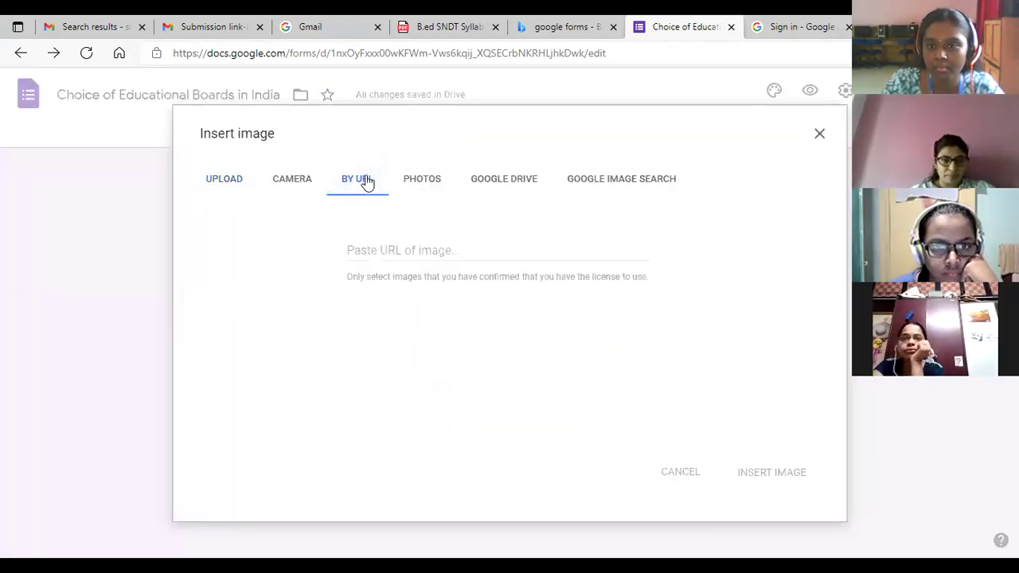
click(598, 180)
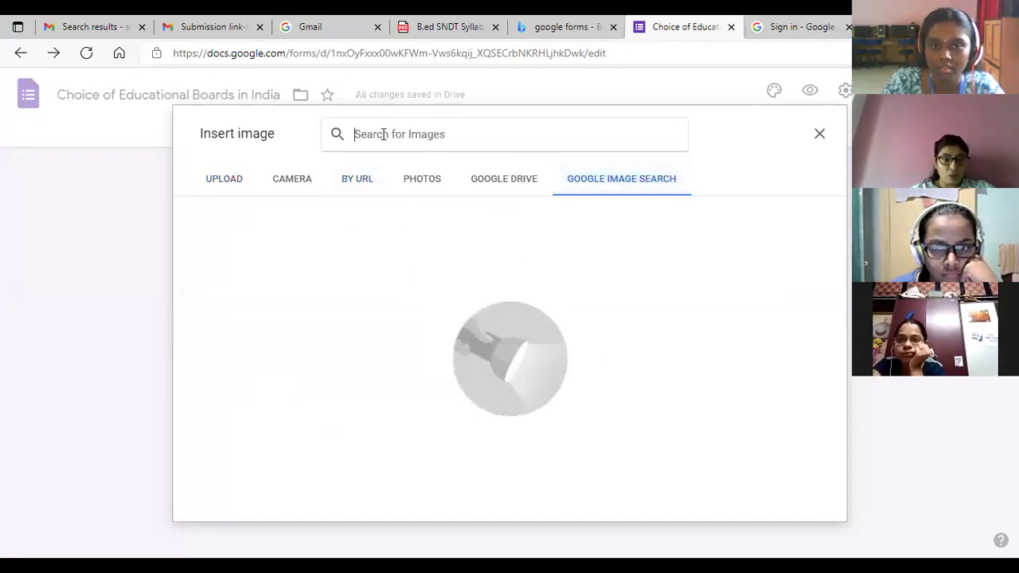
text(Ma)
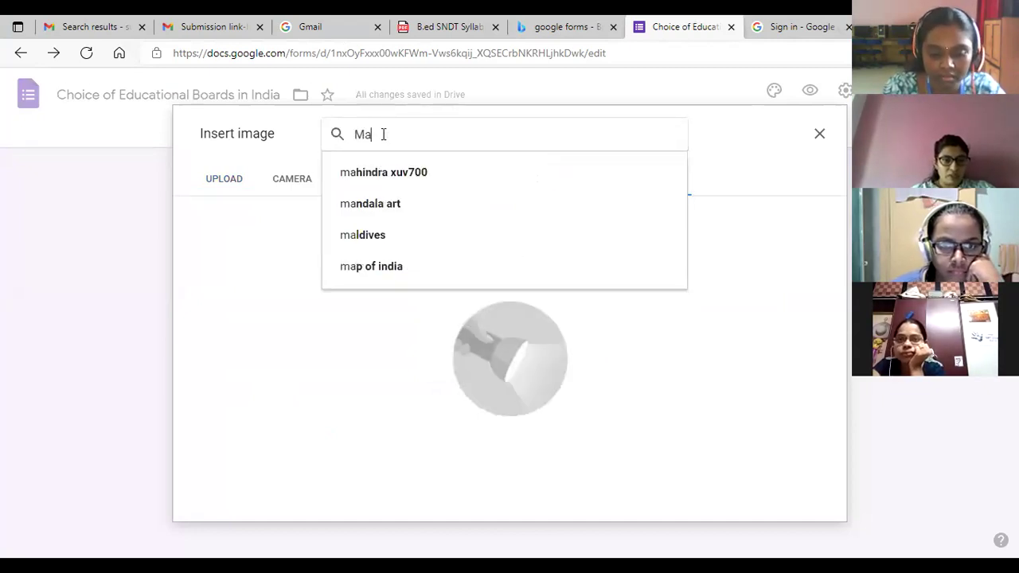
text(rket)
key(Return)
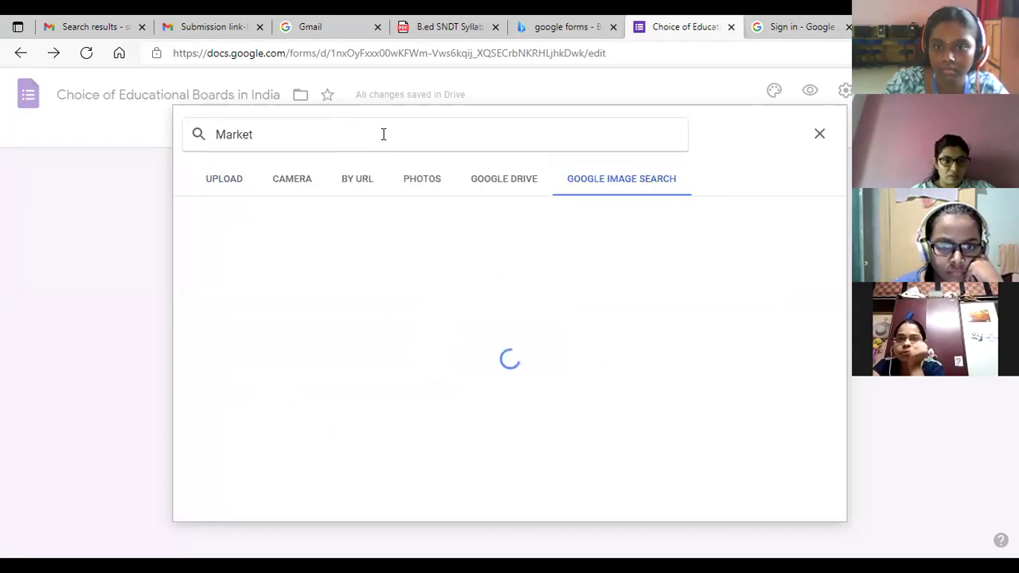
double_click(265, 241)
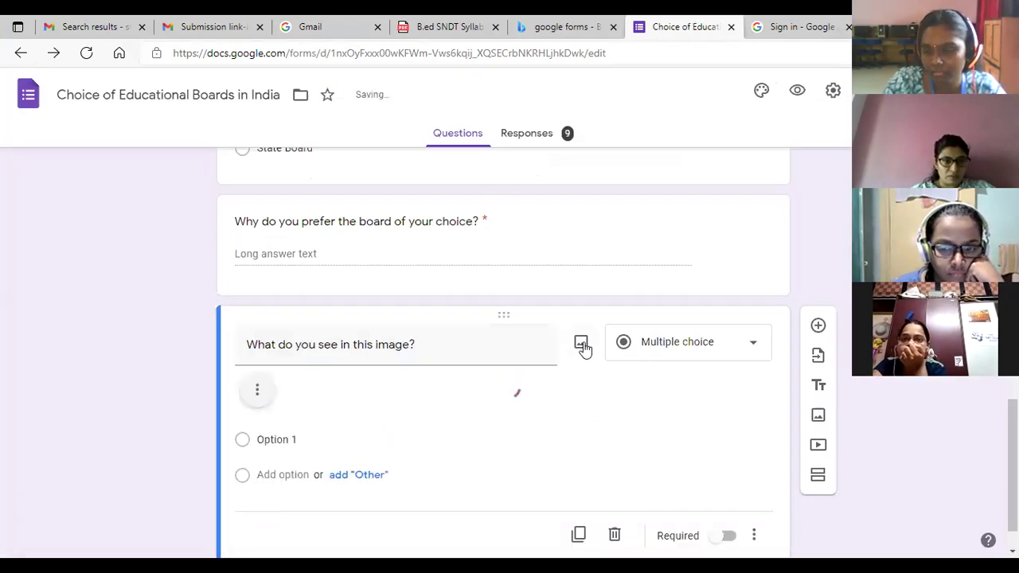
Step: Set the image question's answer type to Paragraph and make the question required
scroll(414, 363, down, 2)
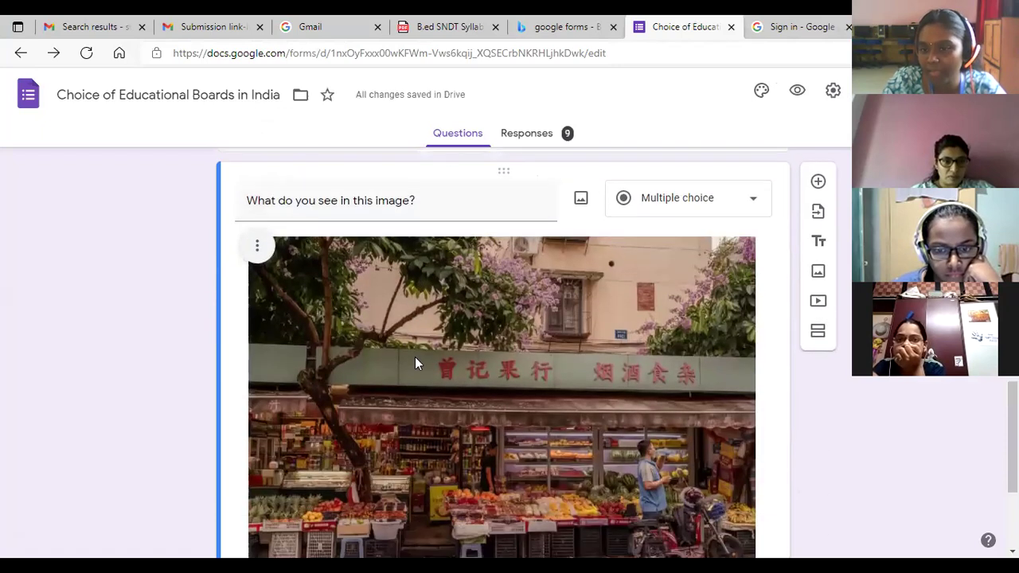
scroll(415, 363, down, 3)
scroll(519, 364, up, 4)
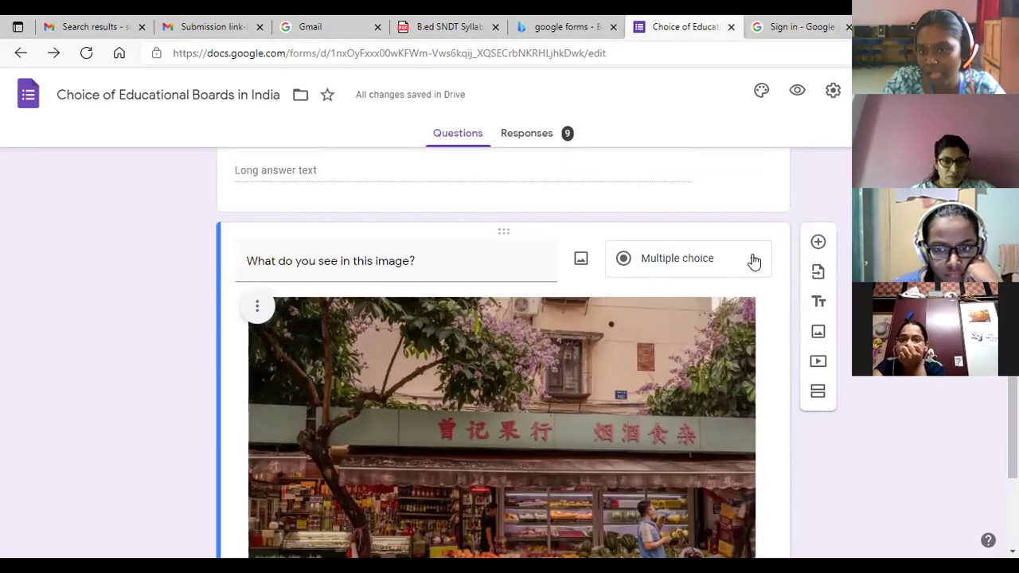
click(753, 262)
click(675, 159)
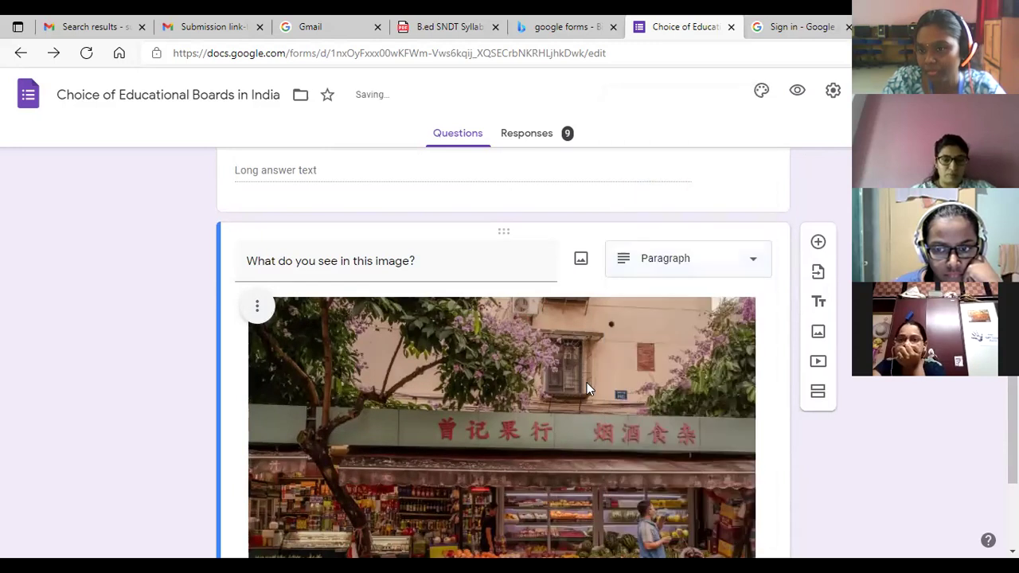
scroll(565, 283, down, 3)
scroll(477, 390, down, 1)
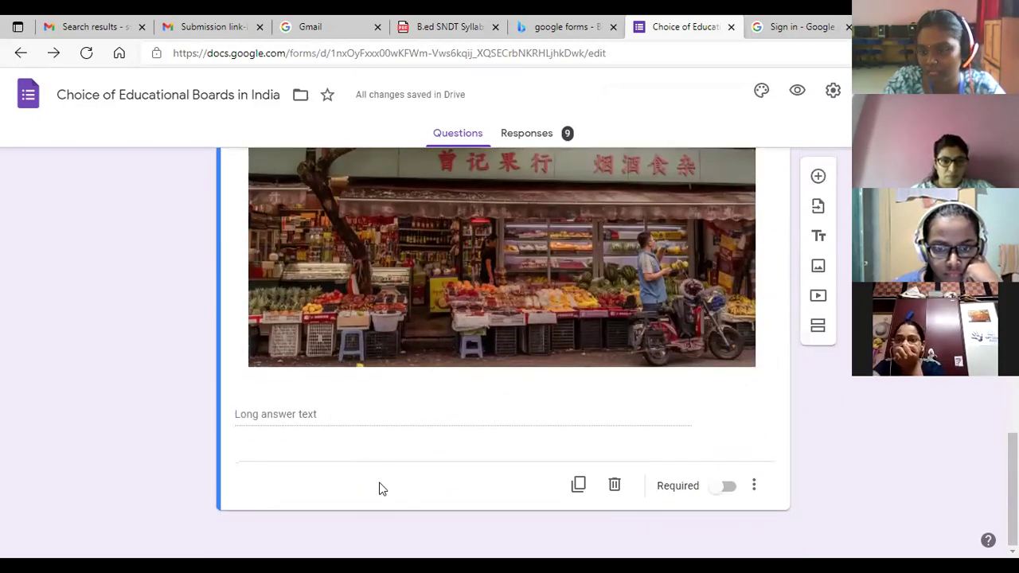
click(729, 486)
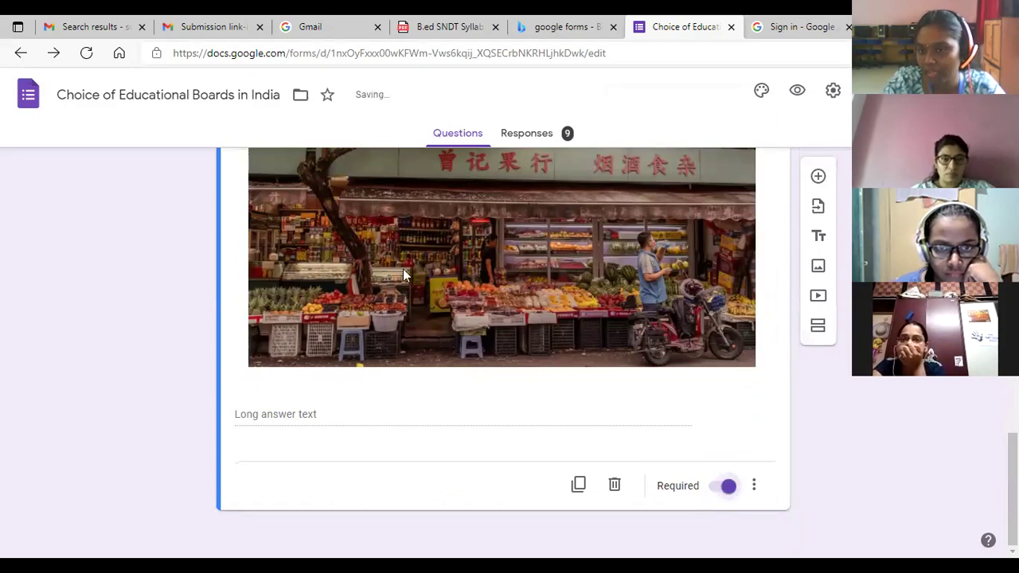
Step: Change the form's theme color from purple to cyan
scroll(689, 417, up, 20)
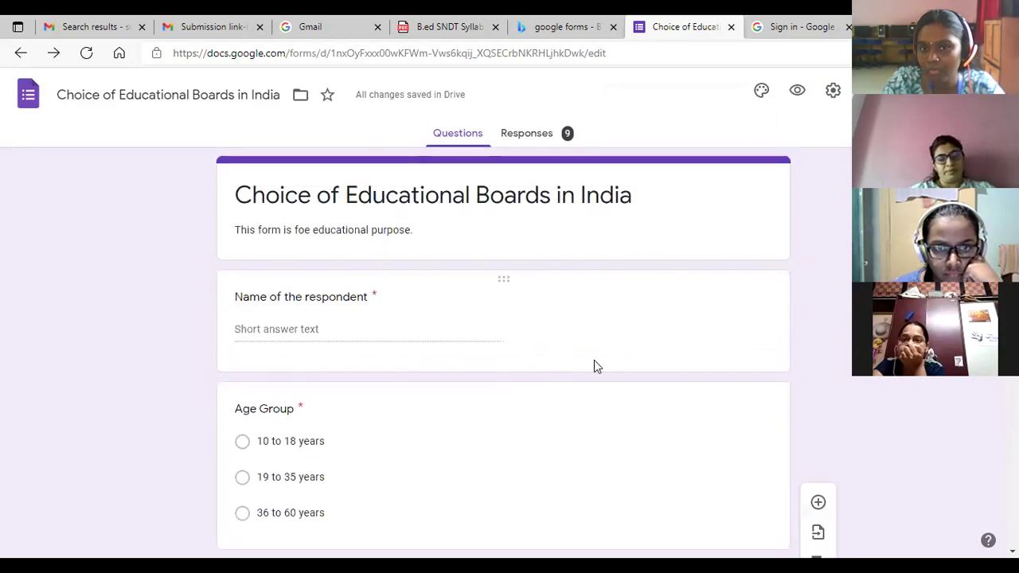
click(762, 91)
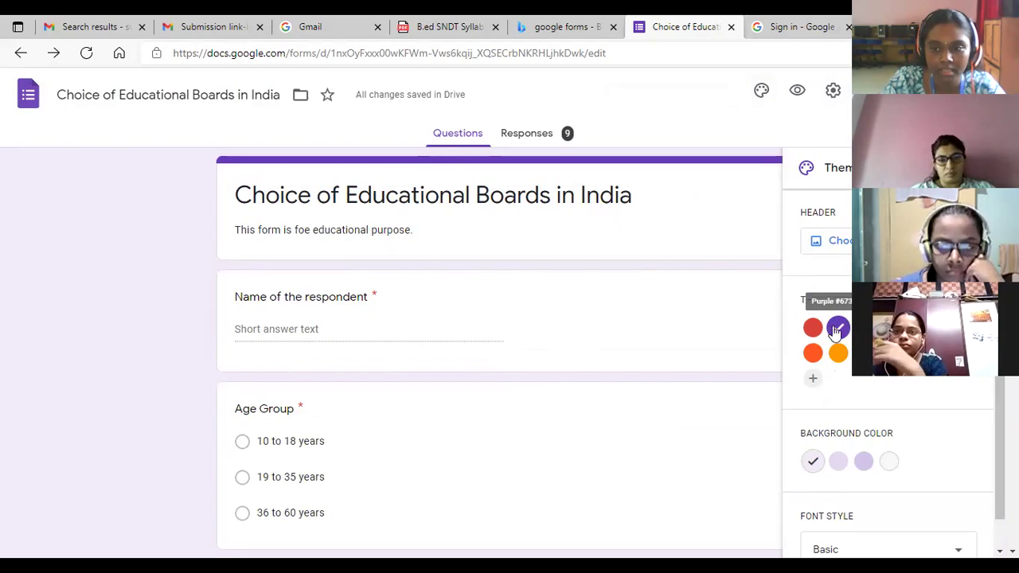
click(940, 327)
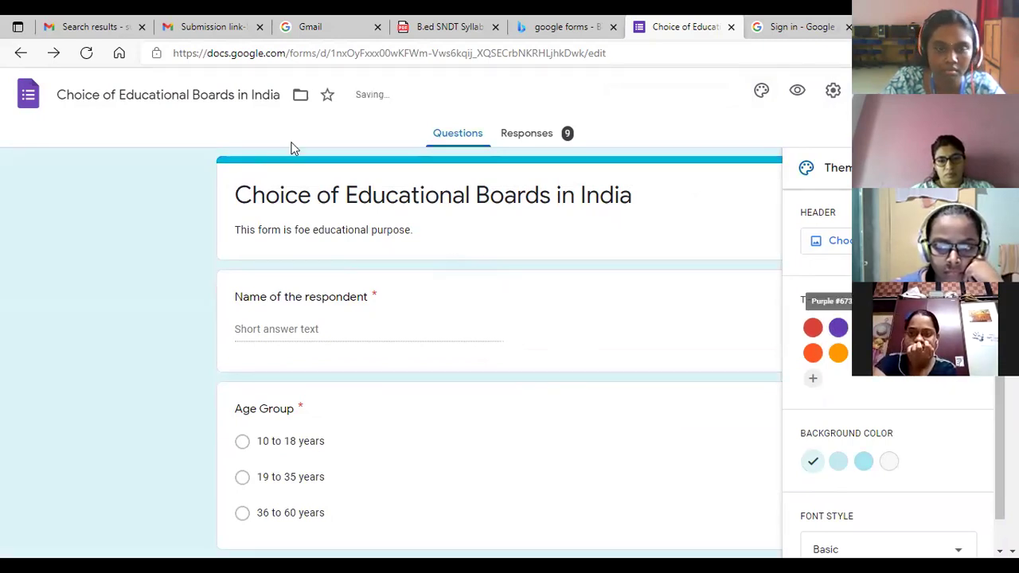